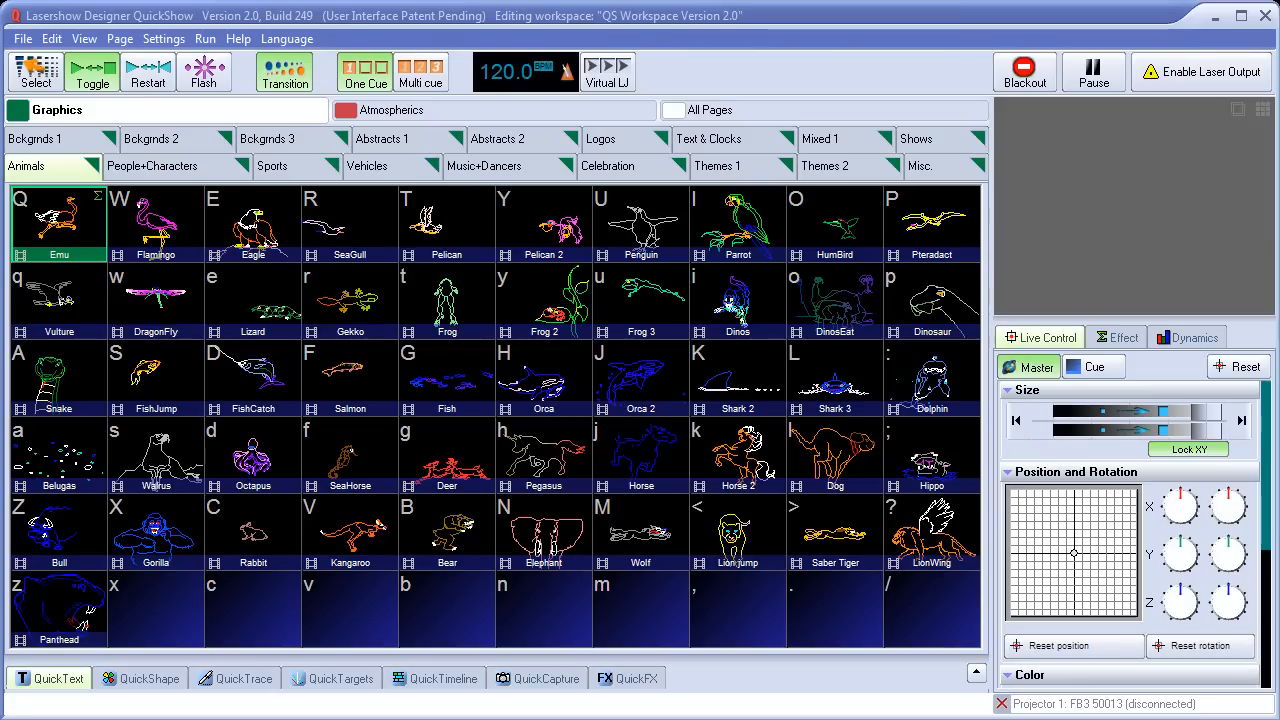
Step: Enable DMX Input in the DMX settings and test the ENTTEC DMX USB PRO connection on COM7
left_click(162, 42)
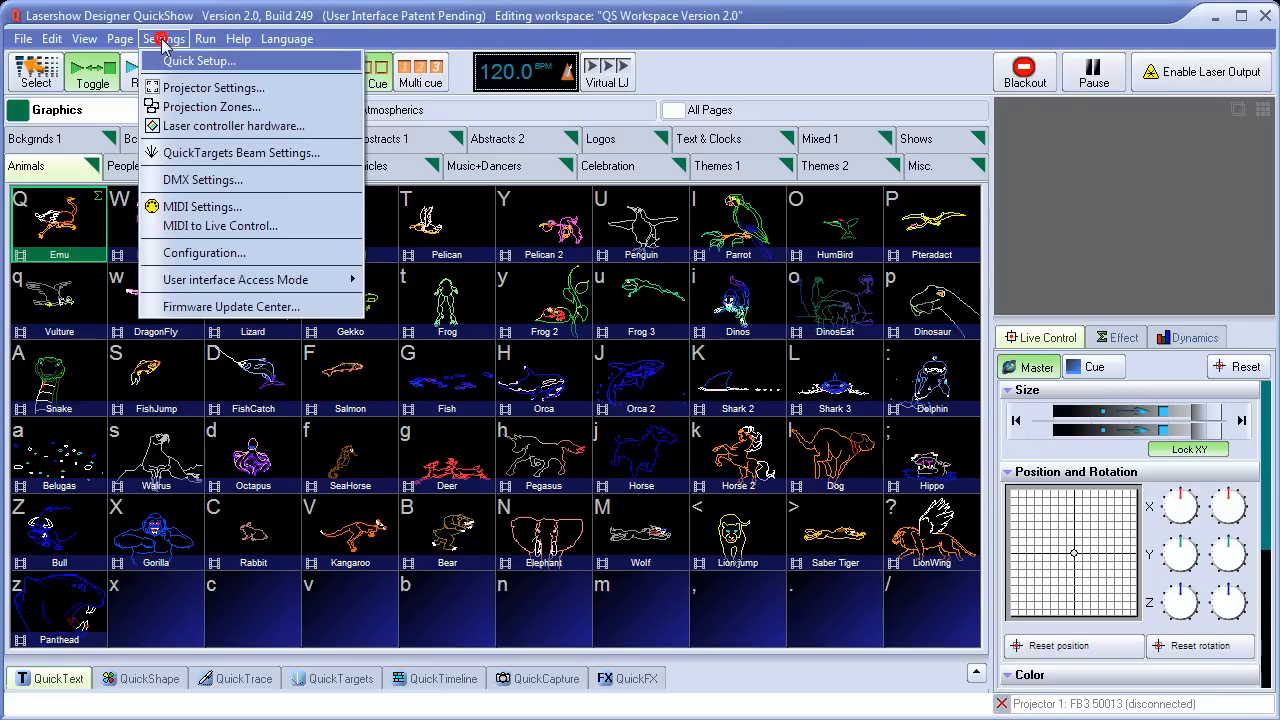
left_click(205, 180)
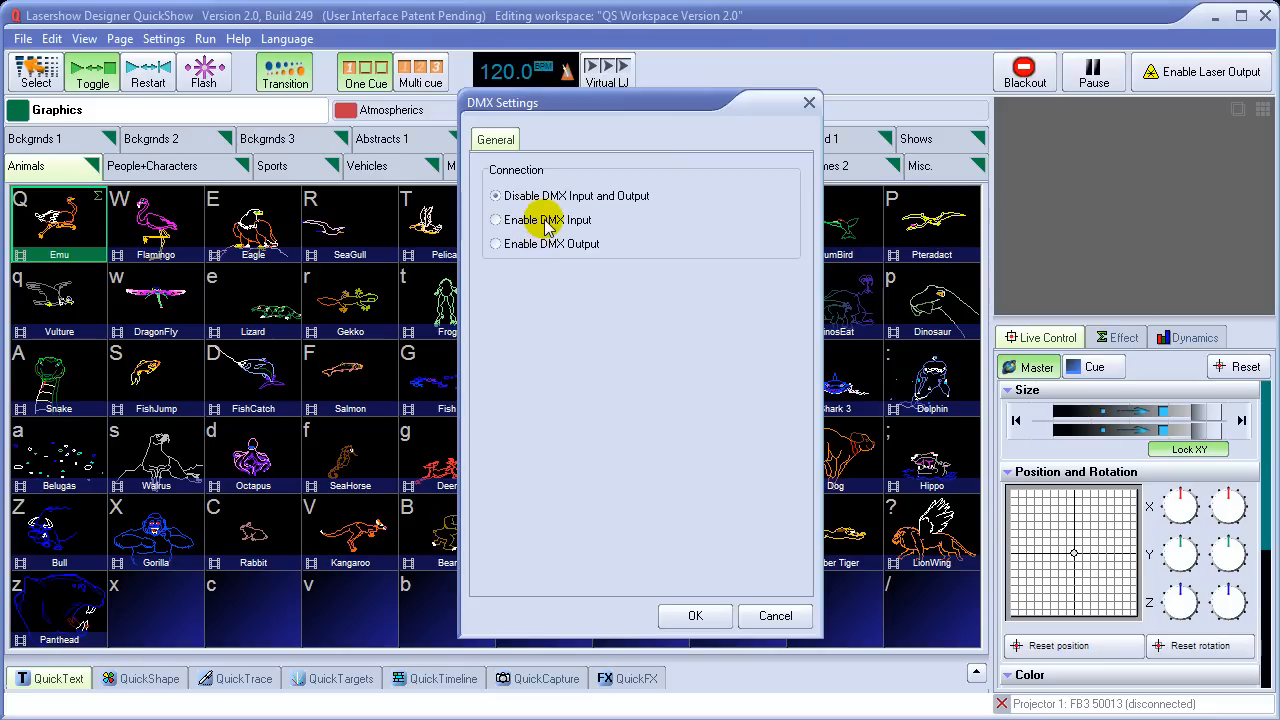
left_click(545, 224)
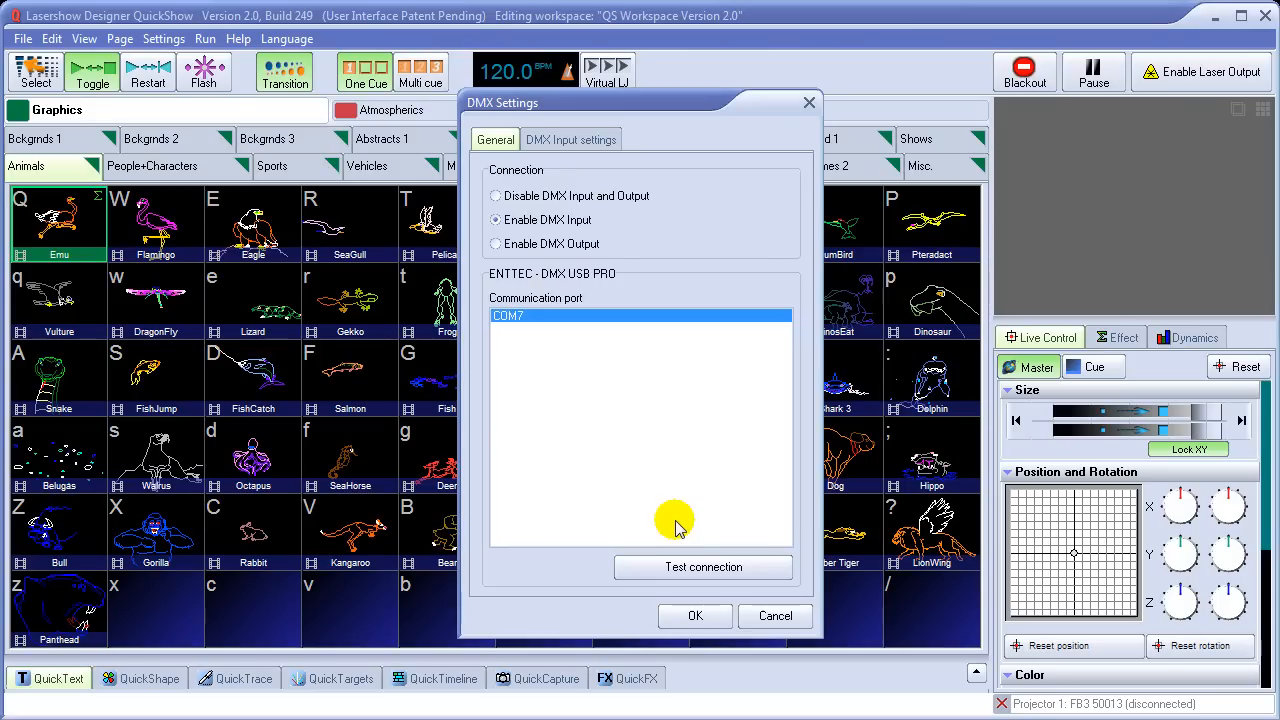
left_click(703, 568)
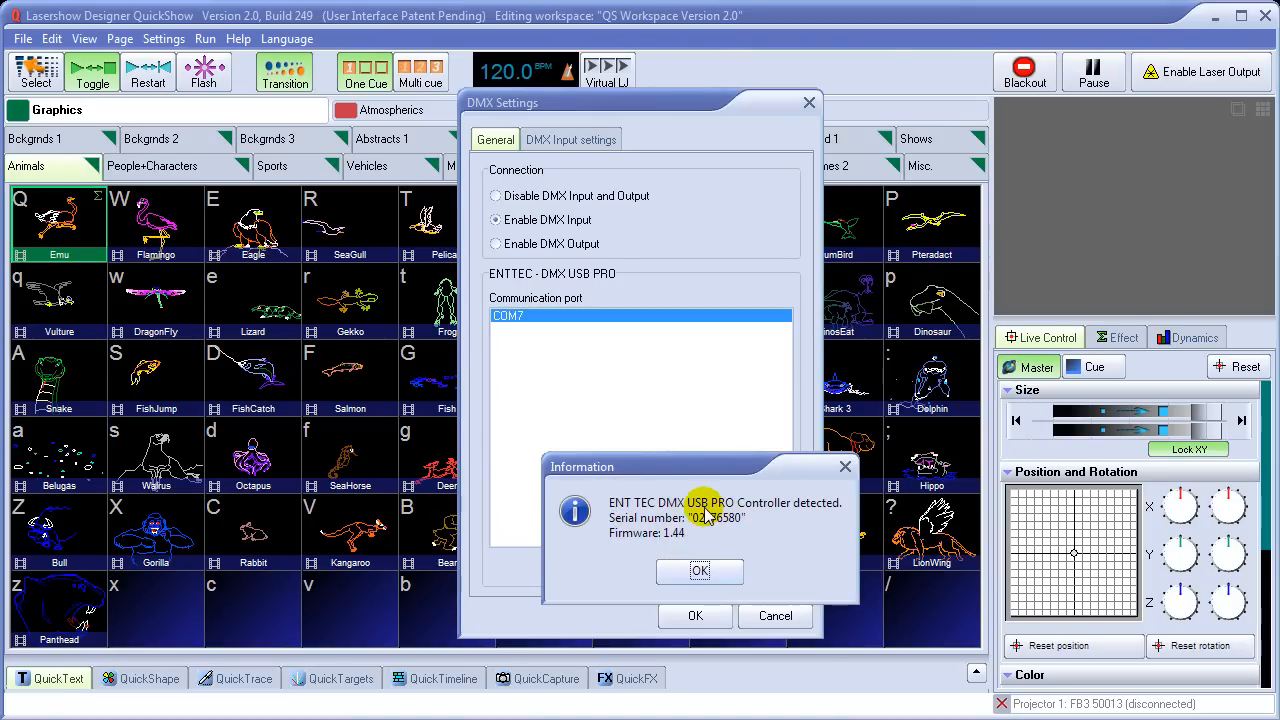
left_click(702, 570)
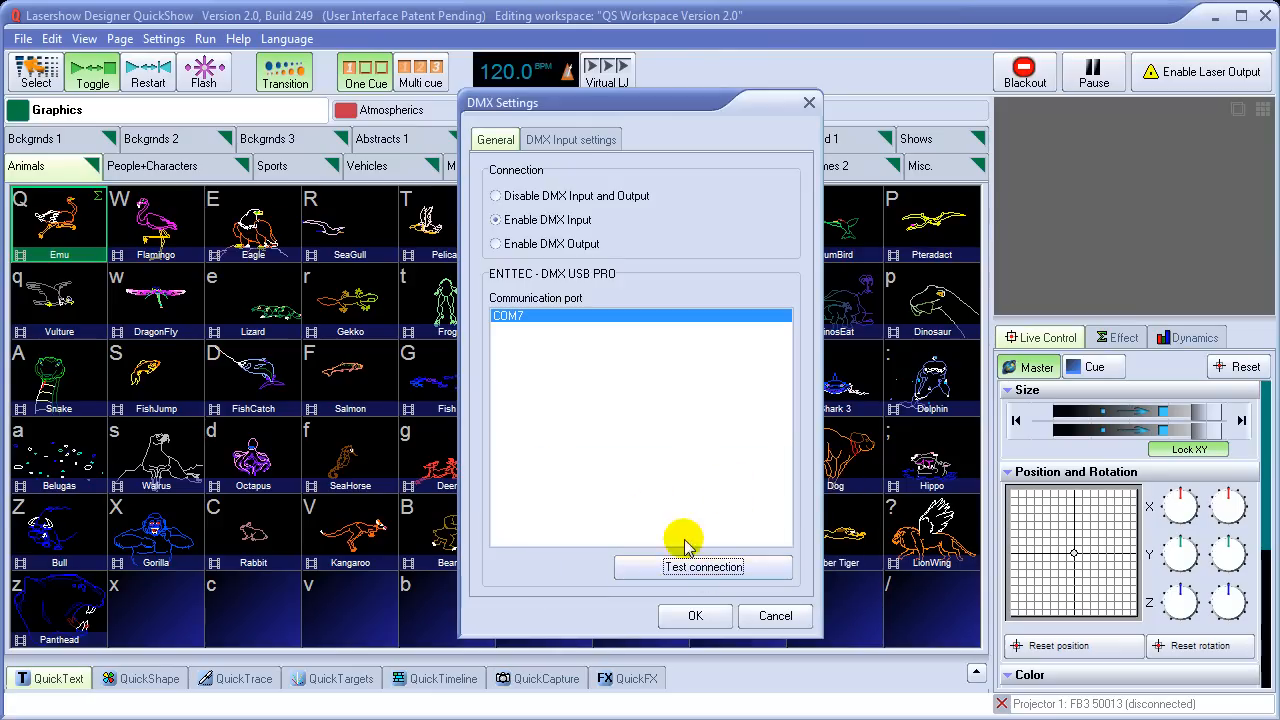
Step: Set the starting DMX channel for DMX input to 1
left_click(558, 143)
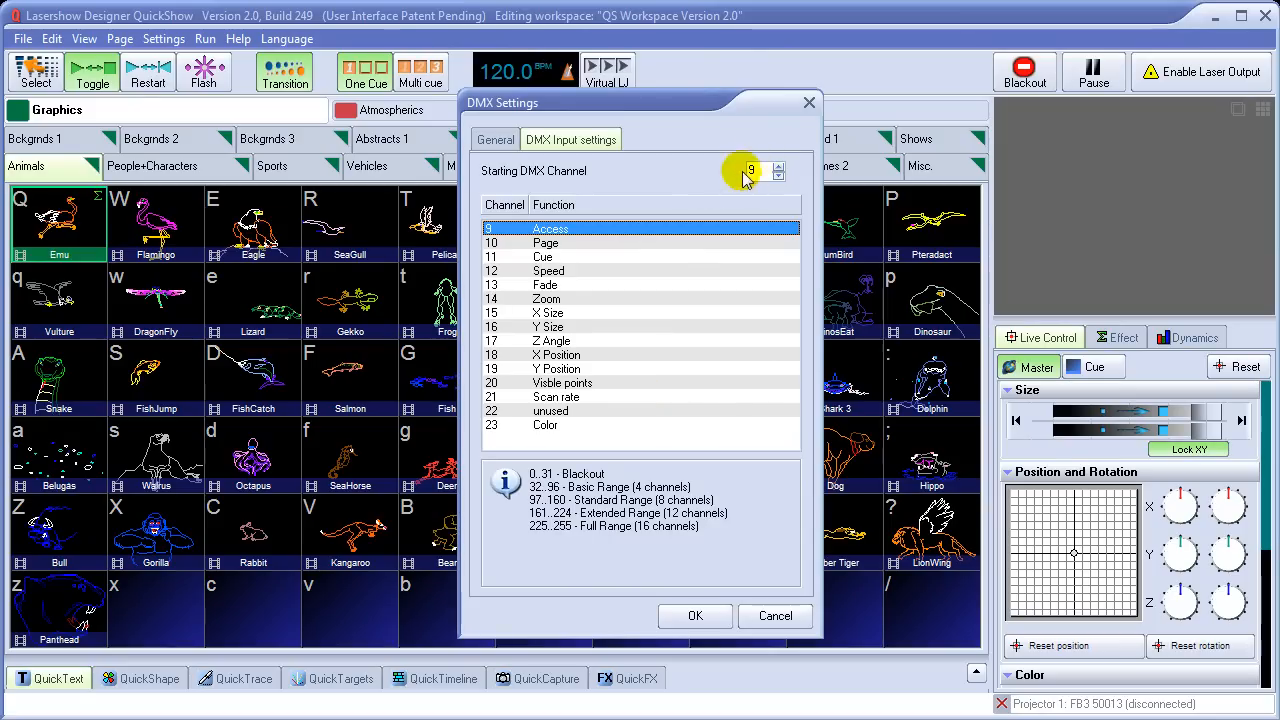
left_click(778, 176)
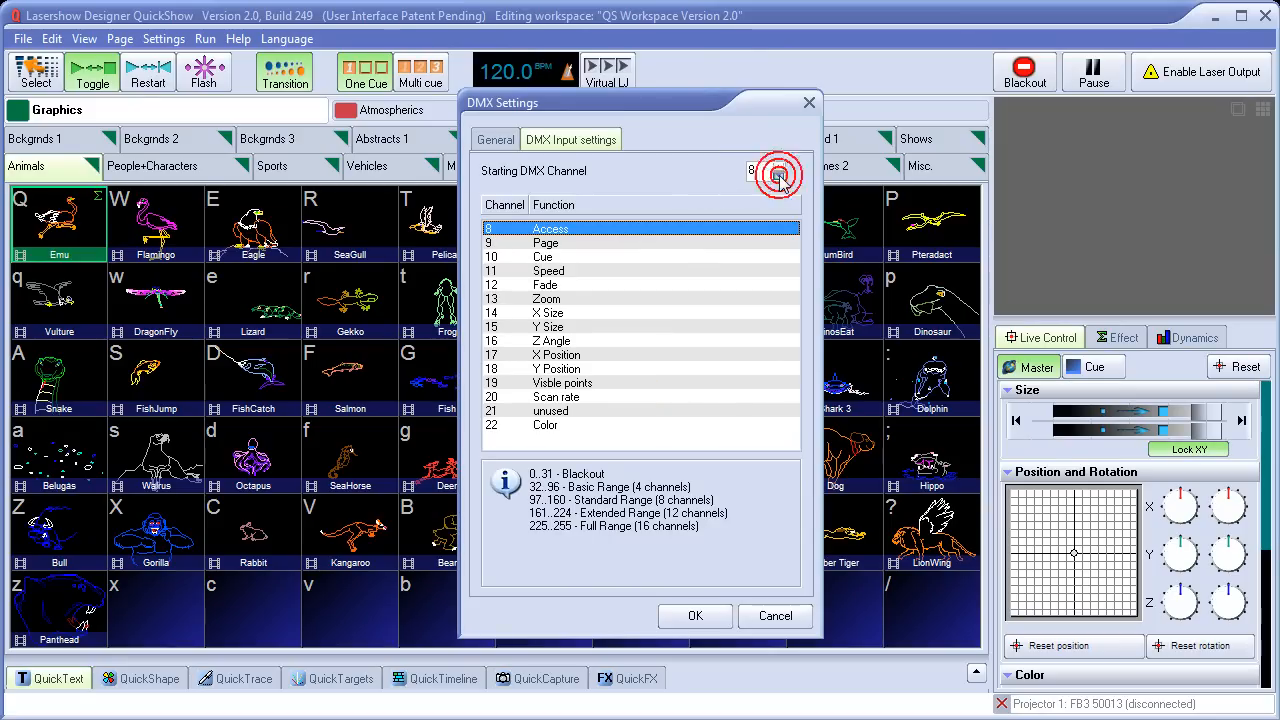
left_click(779, 177)
left_click(779, 177)
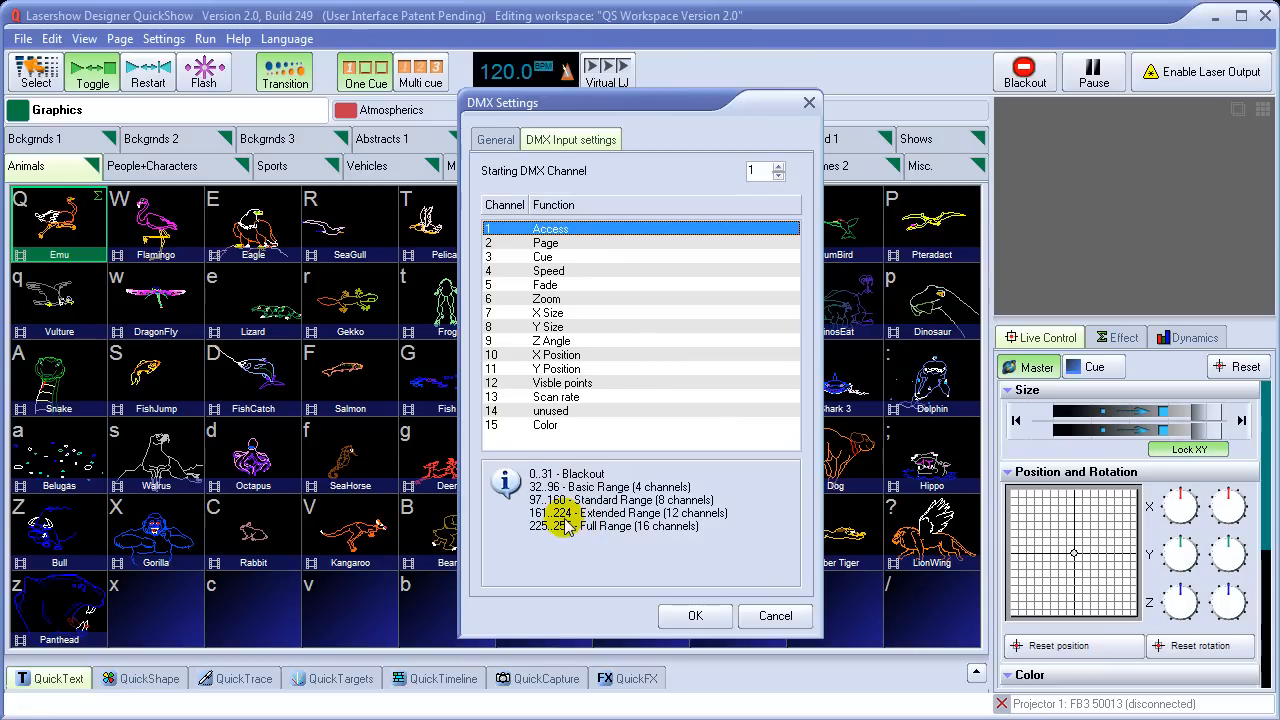
Step: Examine the value descriptions of the DMX input functions, including Page, Cue, Speed, Fade, Zoom, X Position, Scan rate and Access
left_click(551, 244)
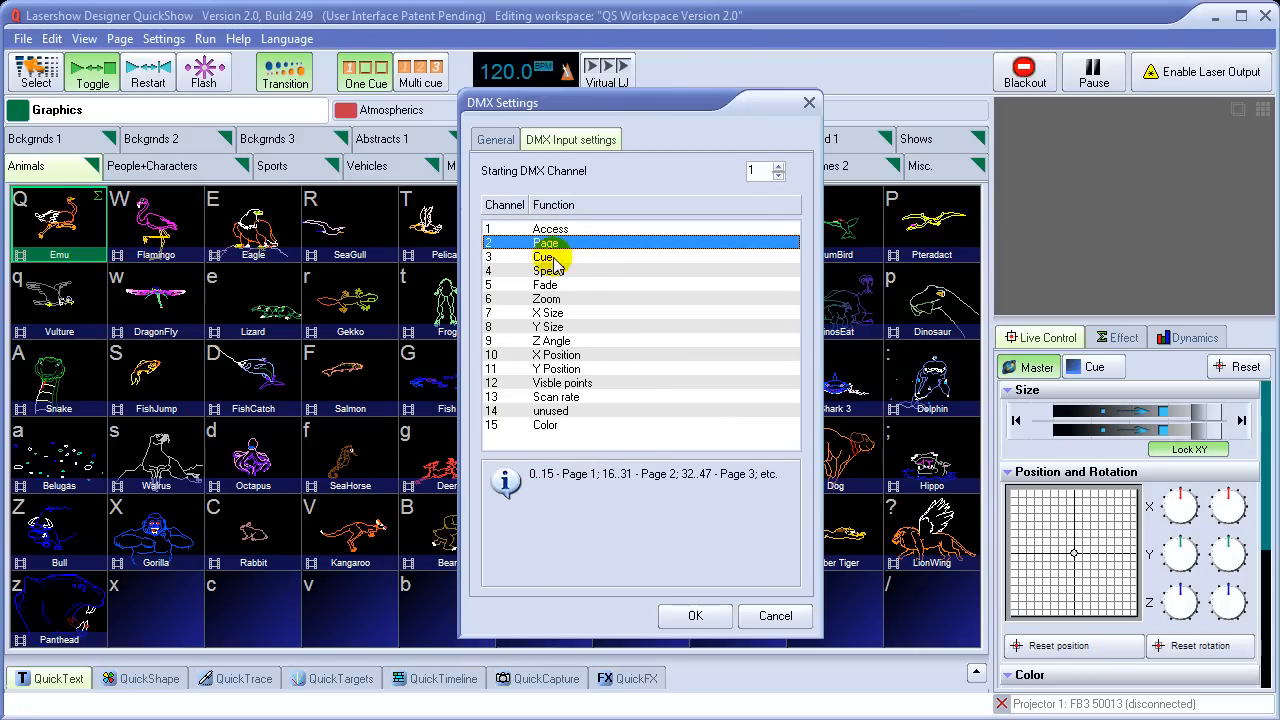
left_click(552, 257)
left_click(557, 271)
left_click(560, 285)
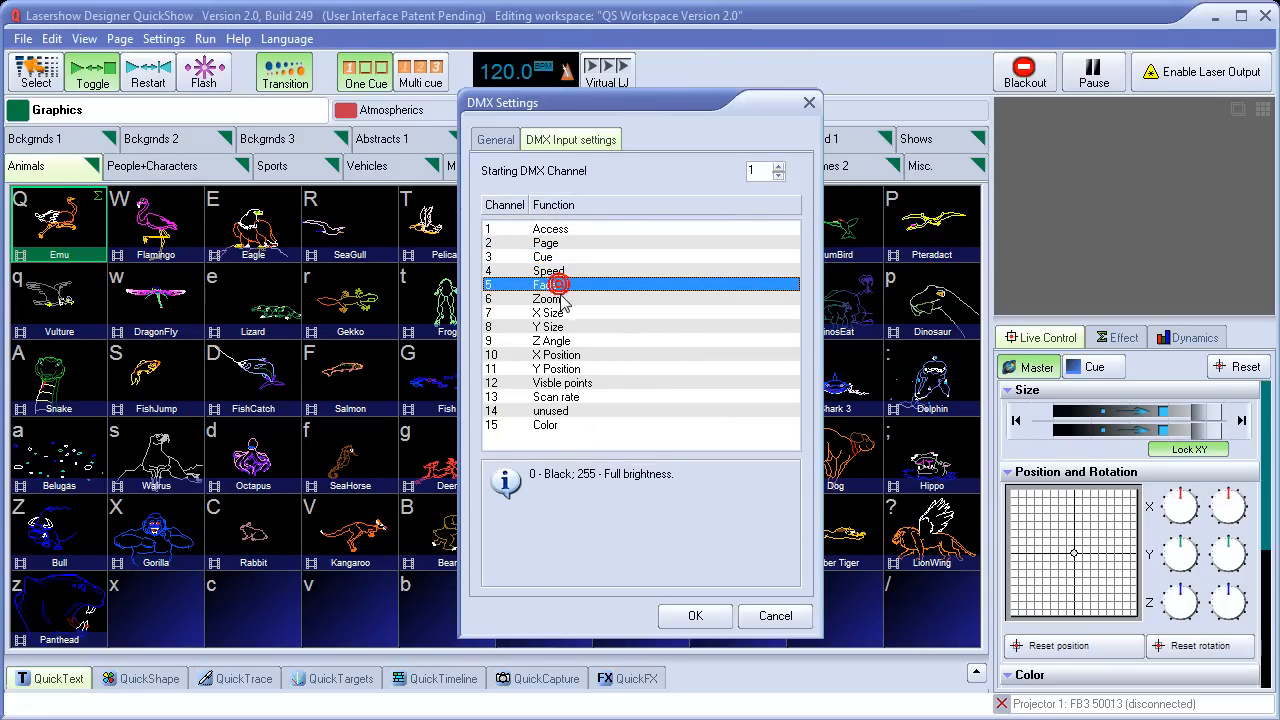
left_click(562, 300)
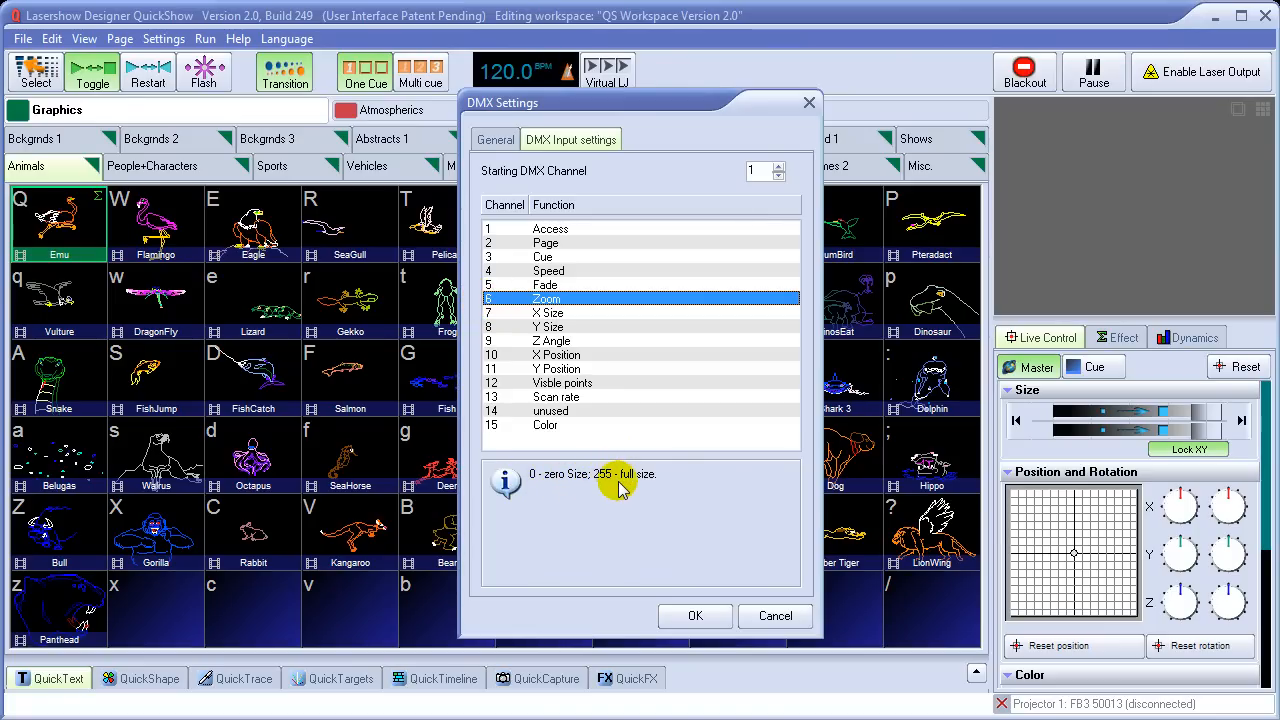
left_click(560, 355)
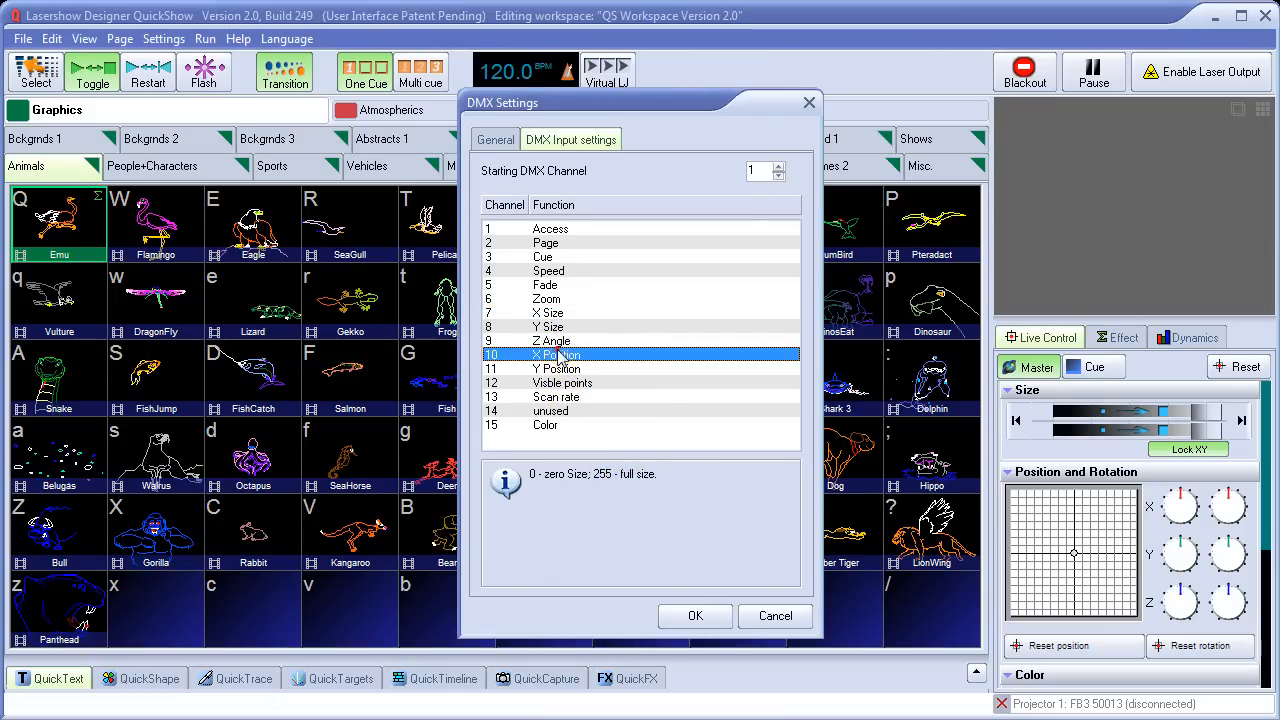
left_click(560, 369)
left_click(561, 383)
left_click(562, 397)
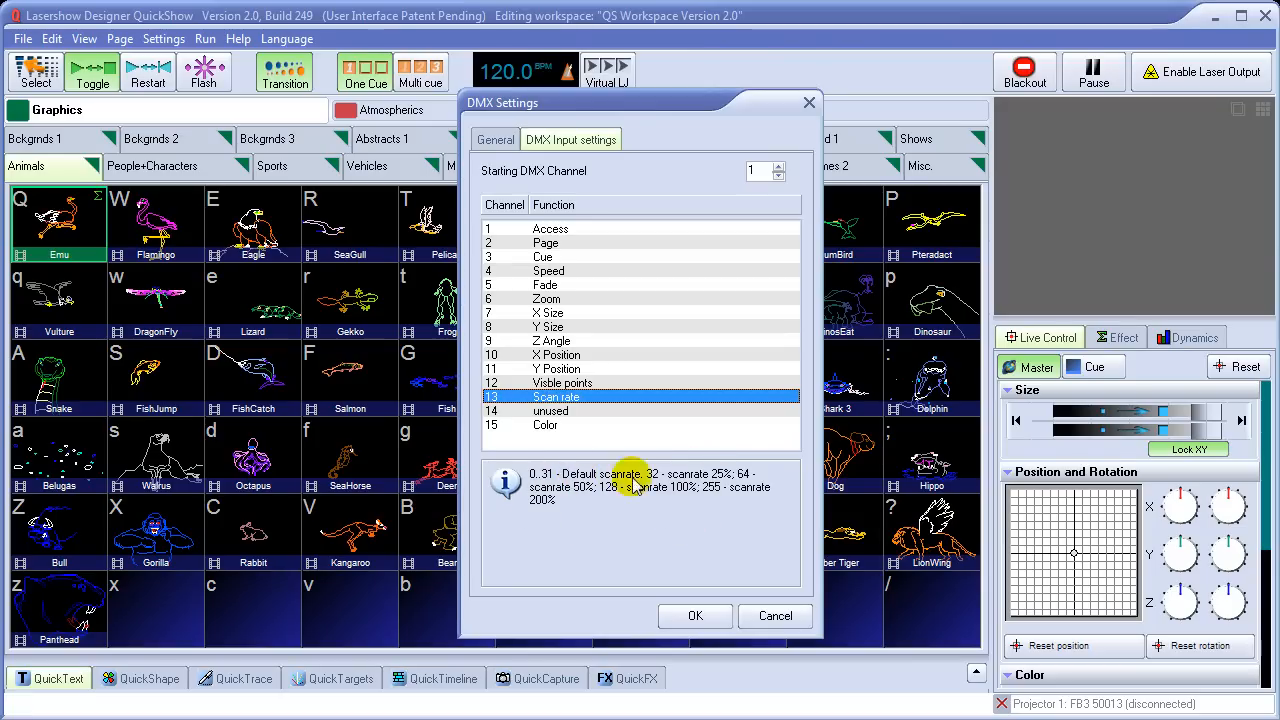
left_click(545, 229)
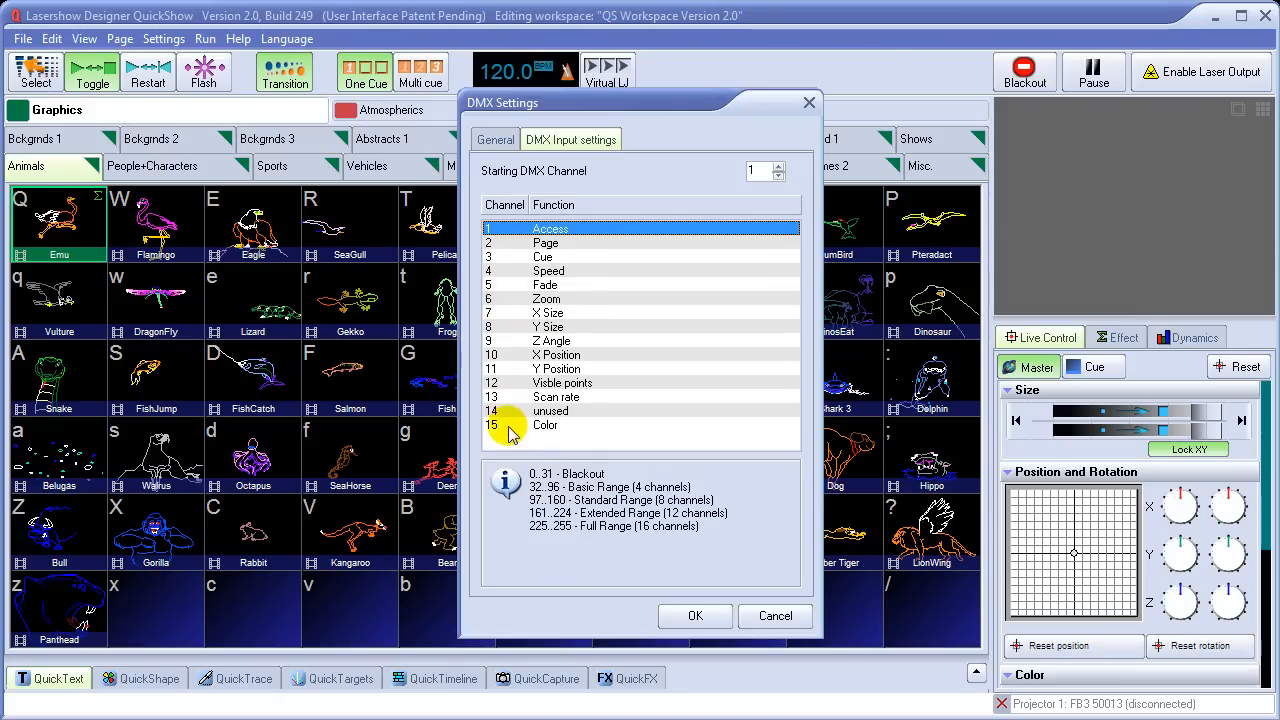
Step: Try 16 as the starting DMX channel and set it back to 1
double_click(754, 173)
type("16")
key("Tab")
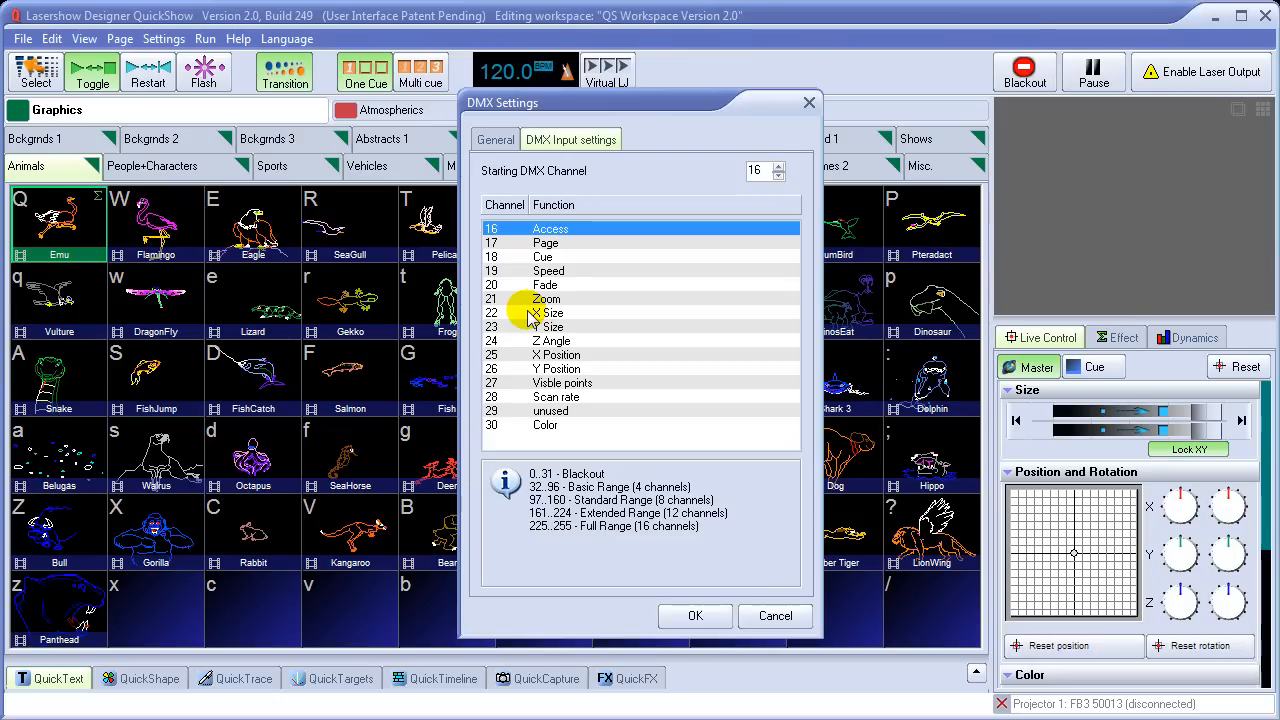
left_click(496, 140)
left_click(577, 150)
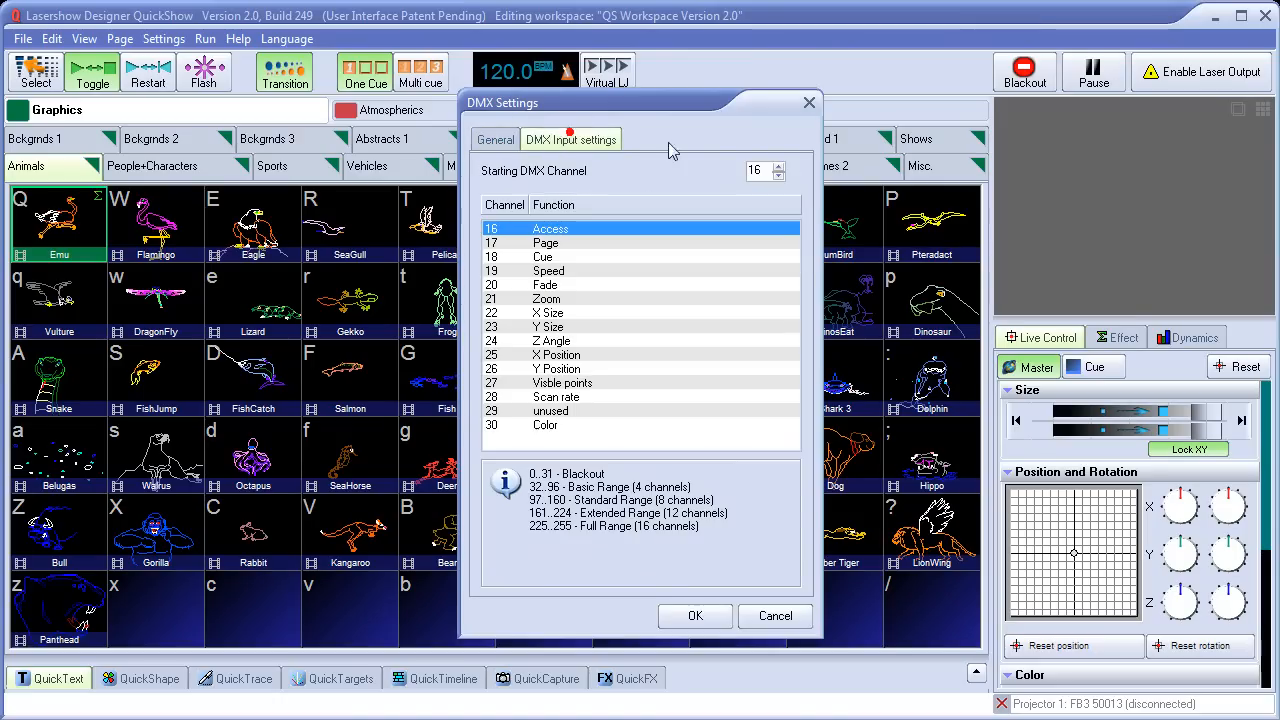
left_click(762, 171)
type("1")
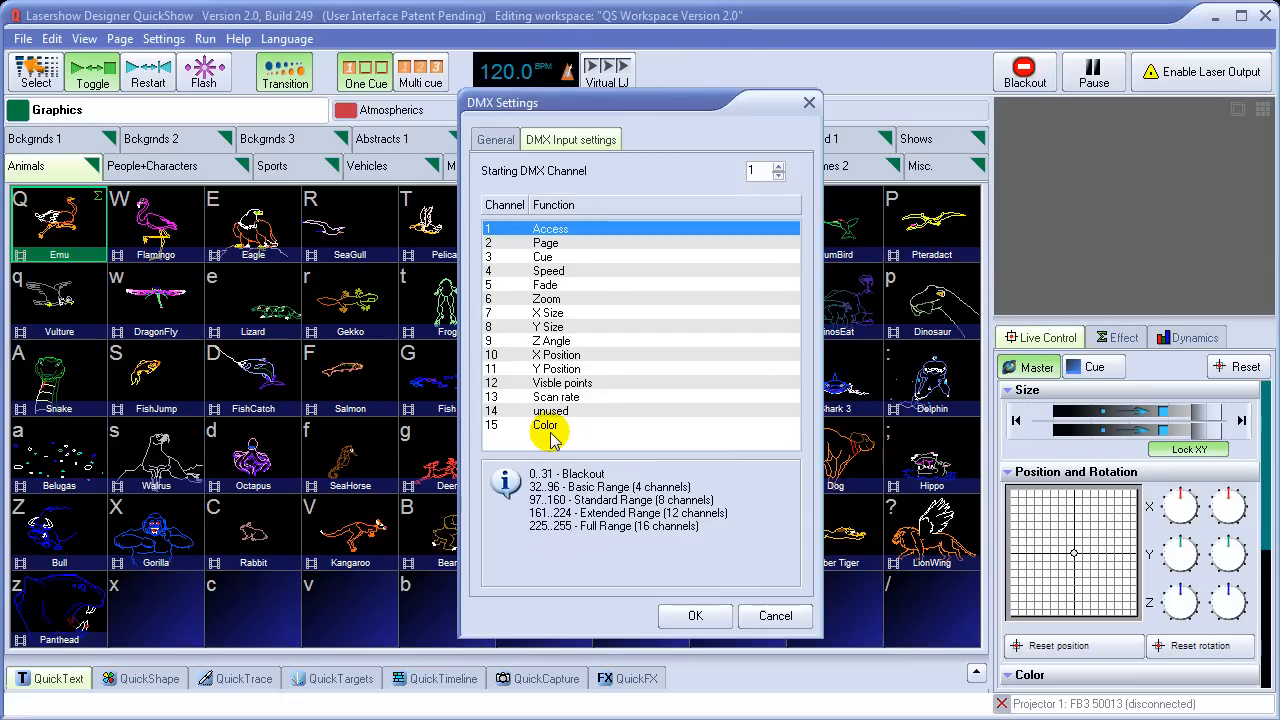
Step: Enable DMX Output with 512 channels and apply the DMX settings
left_click(495, 142)
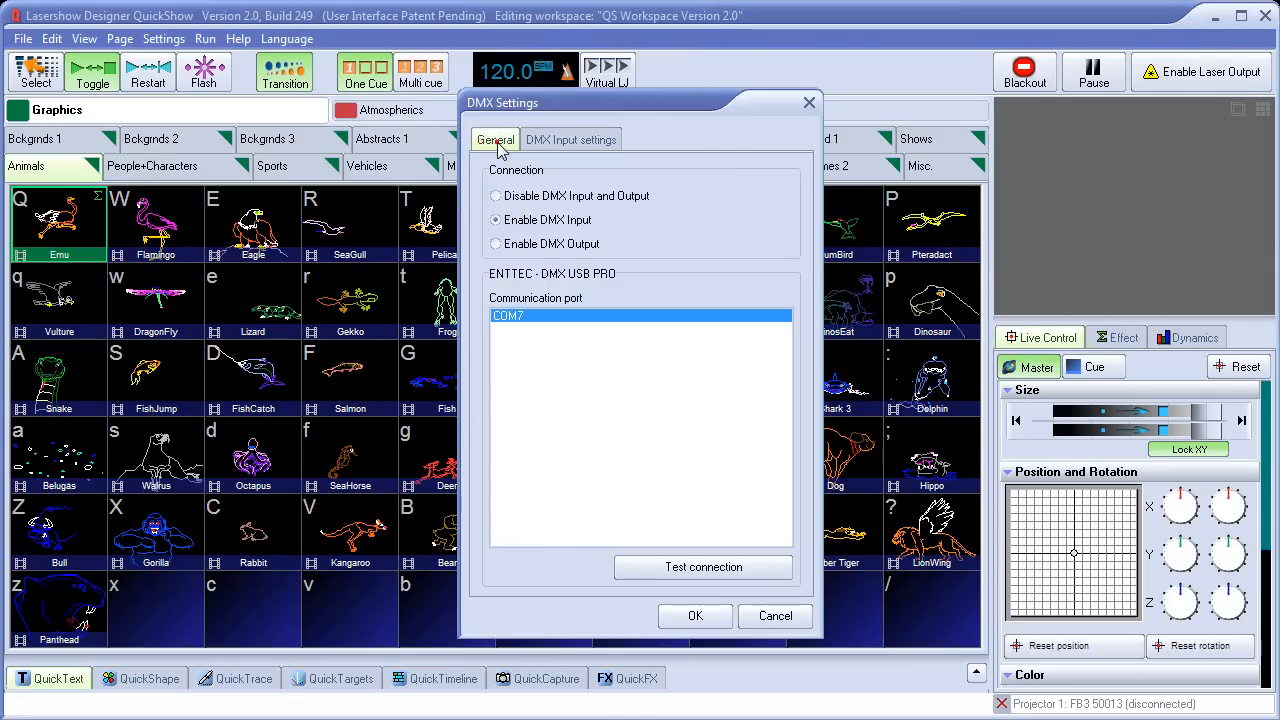
left_click(529, 247)
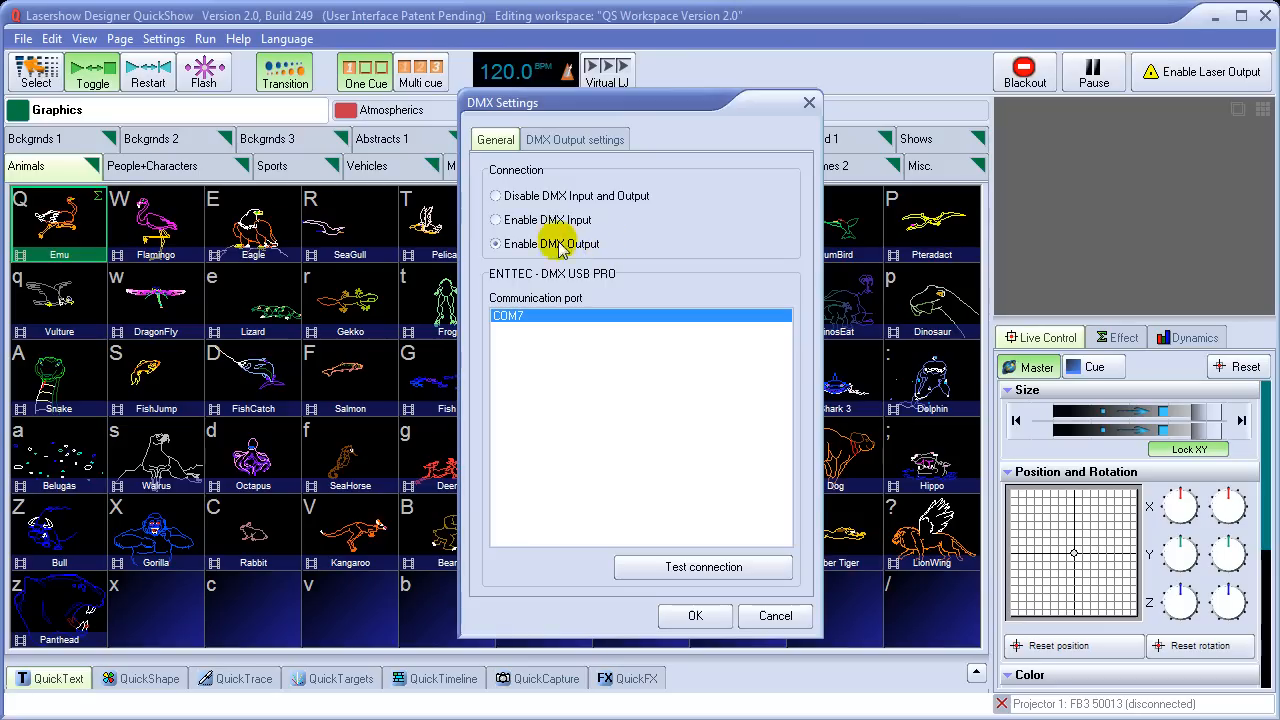
left_click(580, 145)
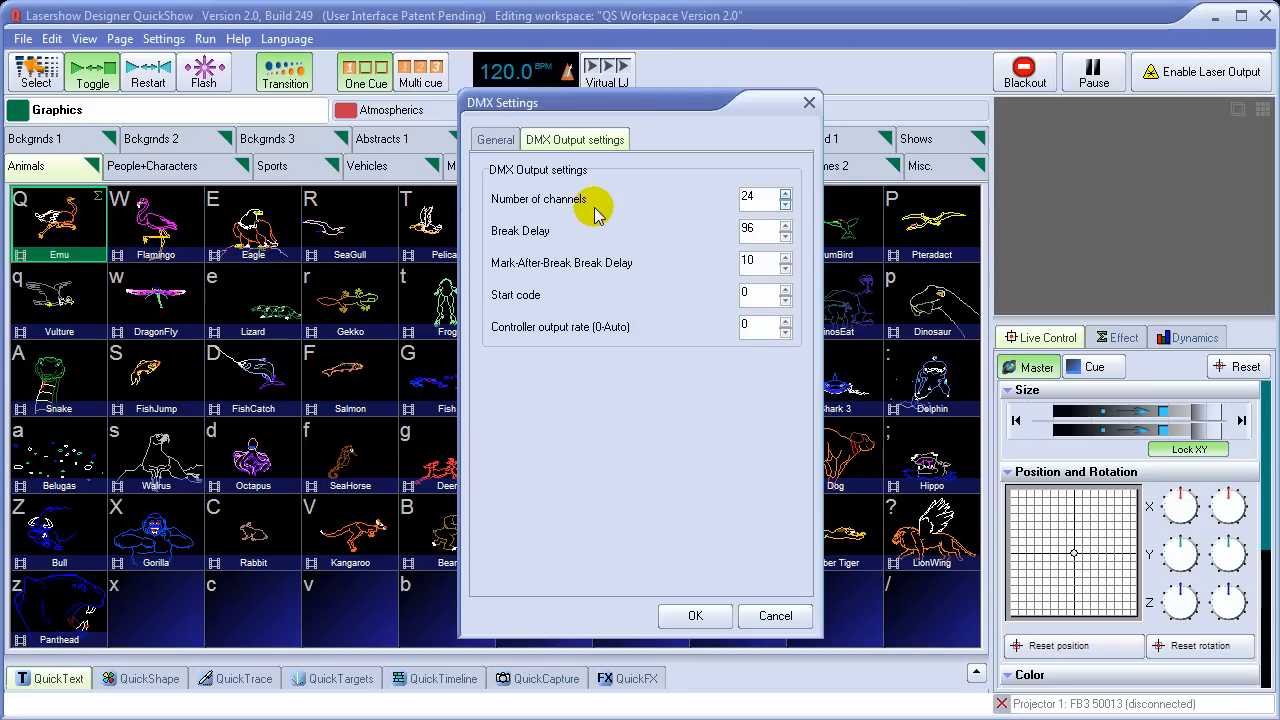
double_click(757, 196)
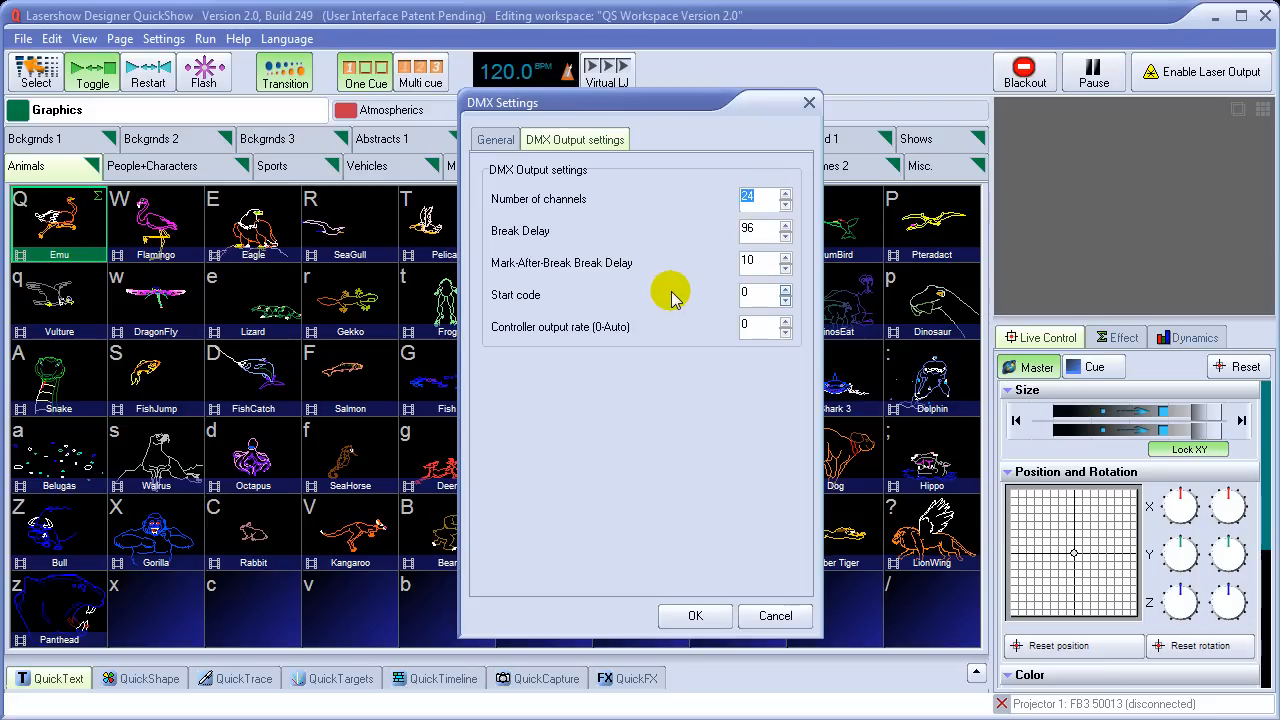
type("51")
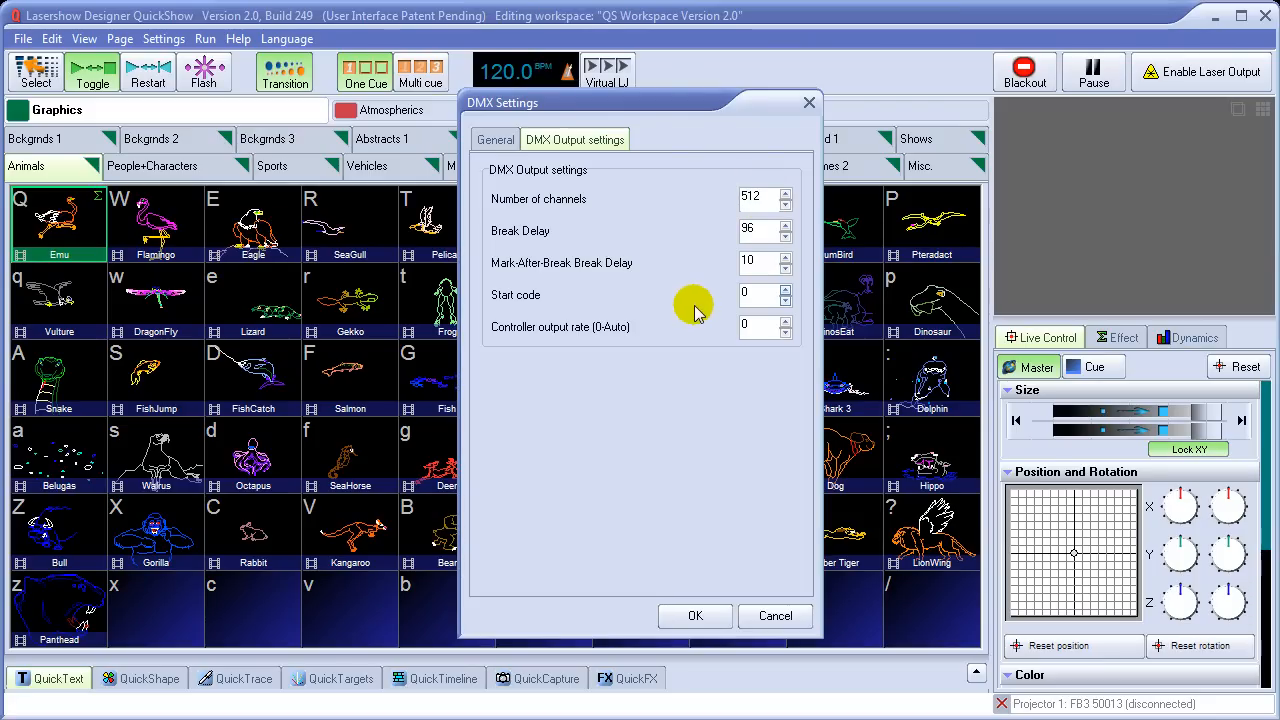
left_click(498, 140)
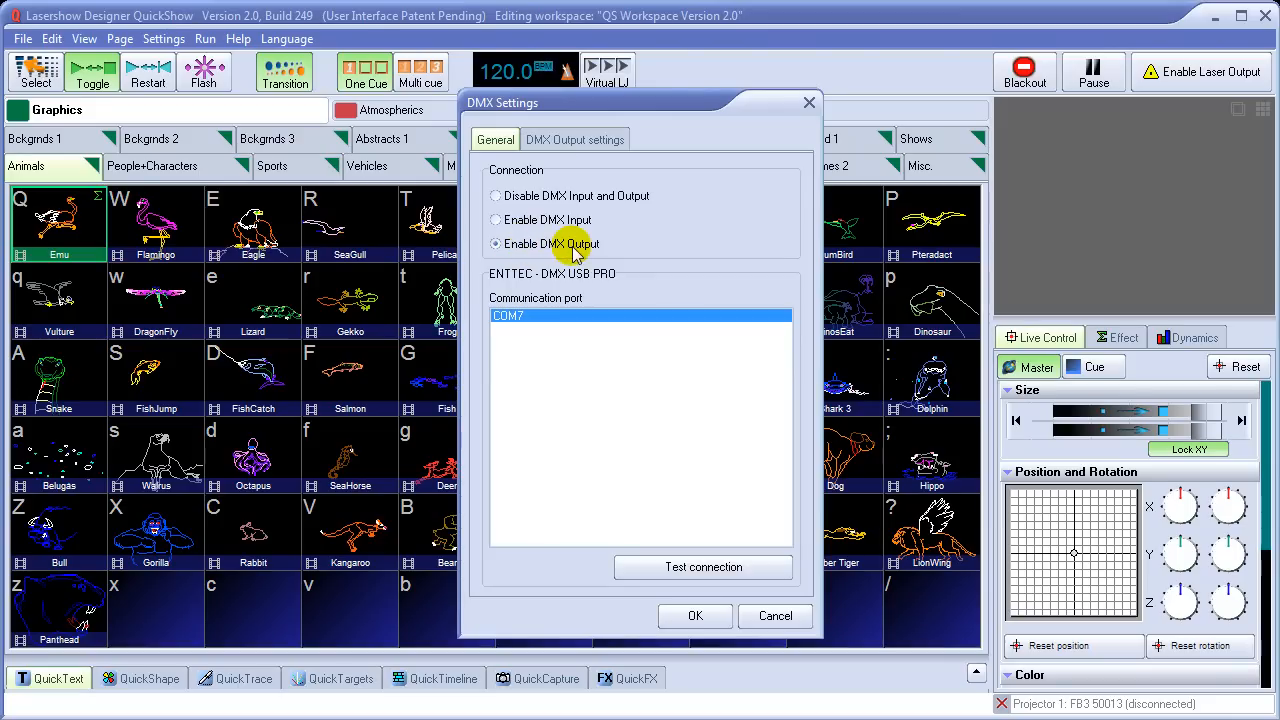
left_click(597, 140)
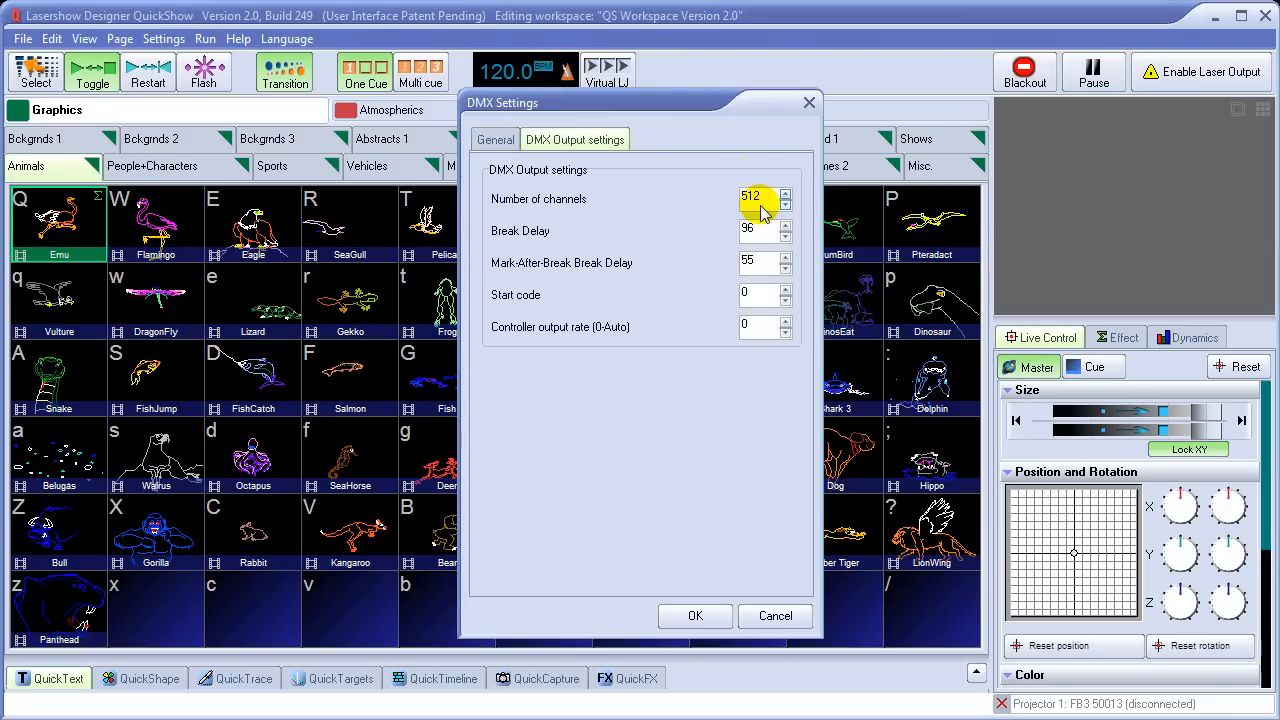
left_click(695, 615)
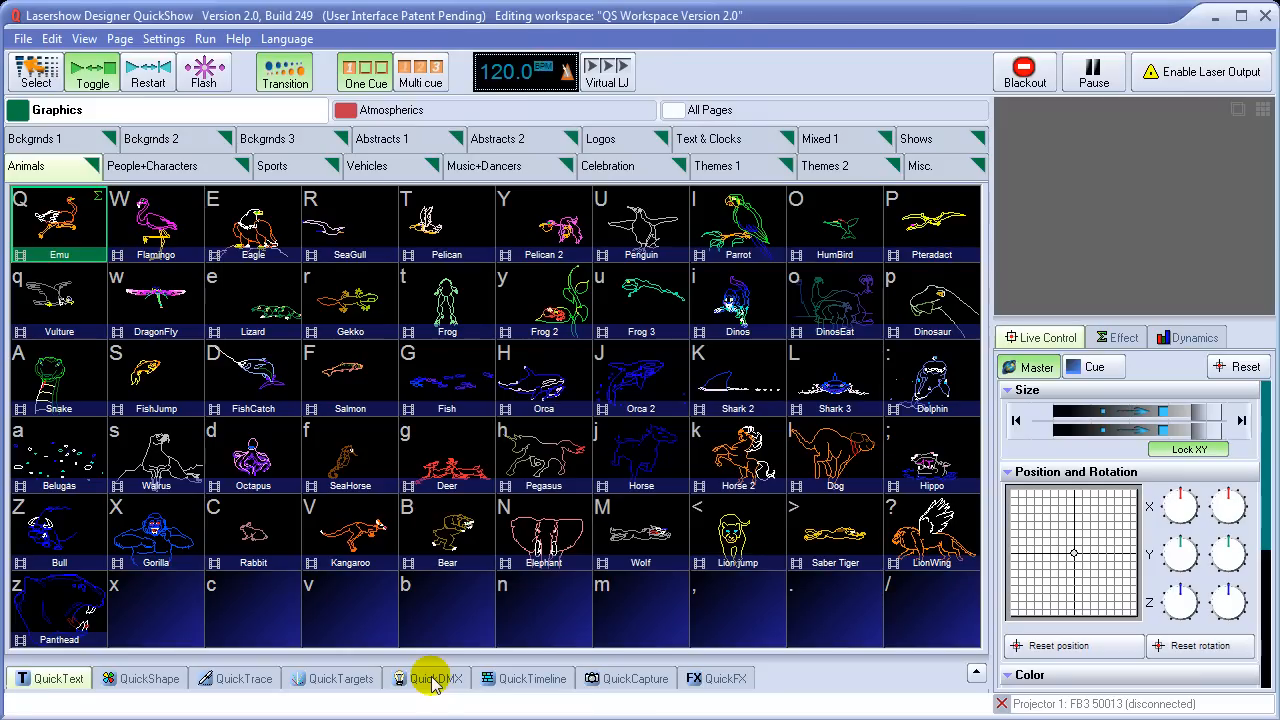
Step: Open QuickDMX and look through its row of channel faders
left_click(433, 683)
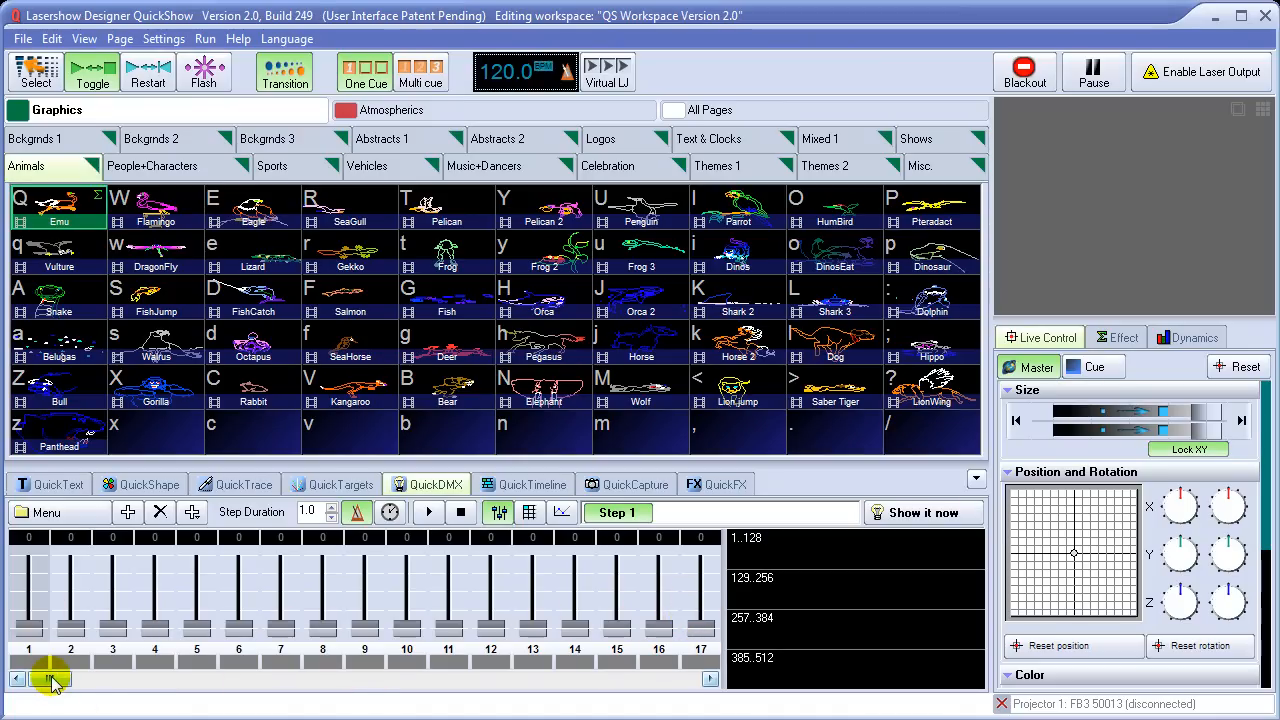
mouse_move(52, 683)
left_mouse_down()
mouse_move(678, 686)
mouse_move(700, 623)
mouse_move(689, 609)
mouse_move(680, 683)
mouse_move(28, 681)
left_mouse_up()
left_click(709, 679)
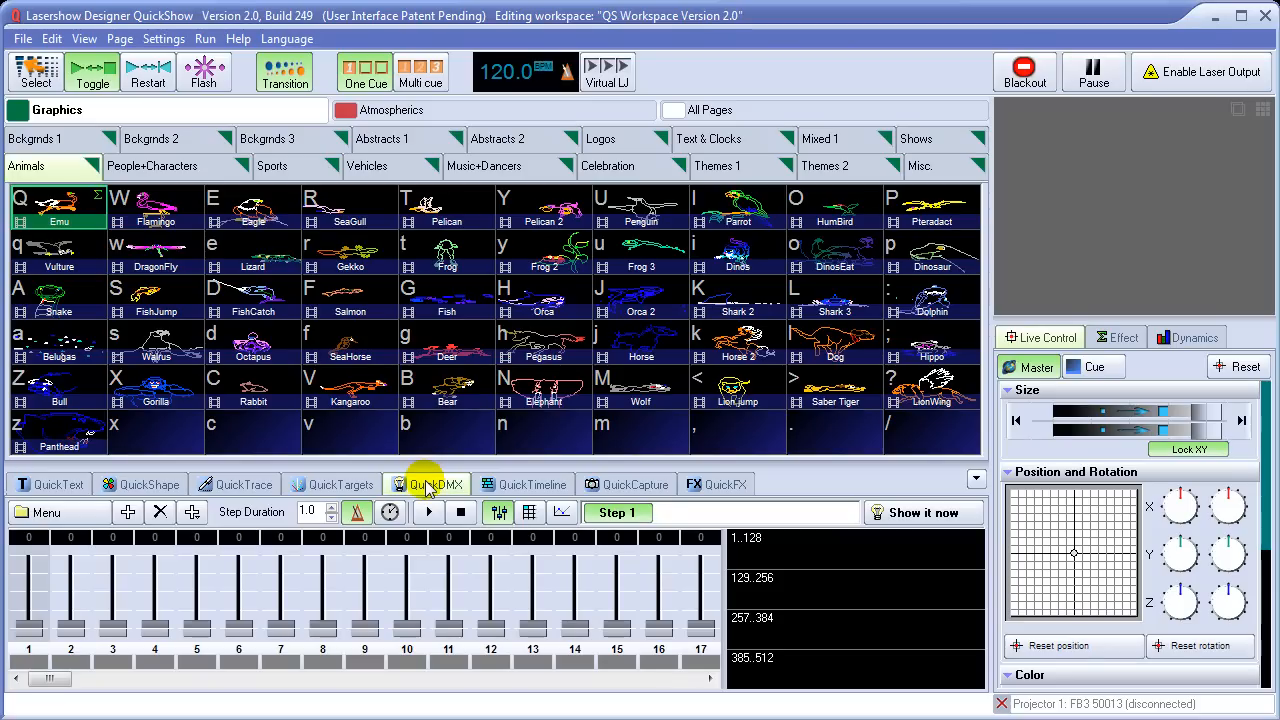
Step: Open QuickTargets and turn on beams 1, 3 and 5 in Step 1
left_click(343, 486)
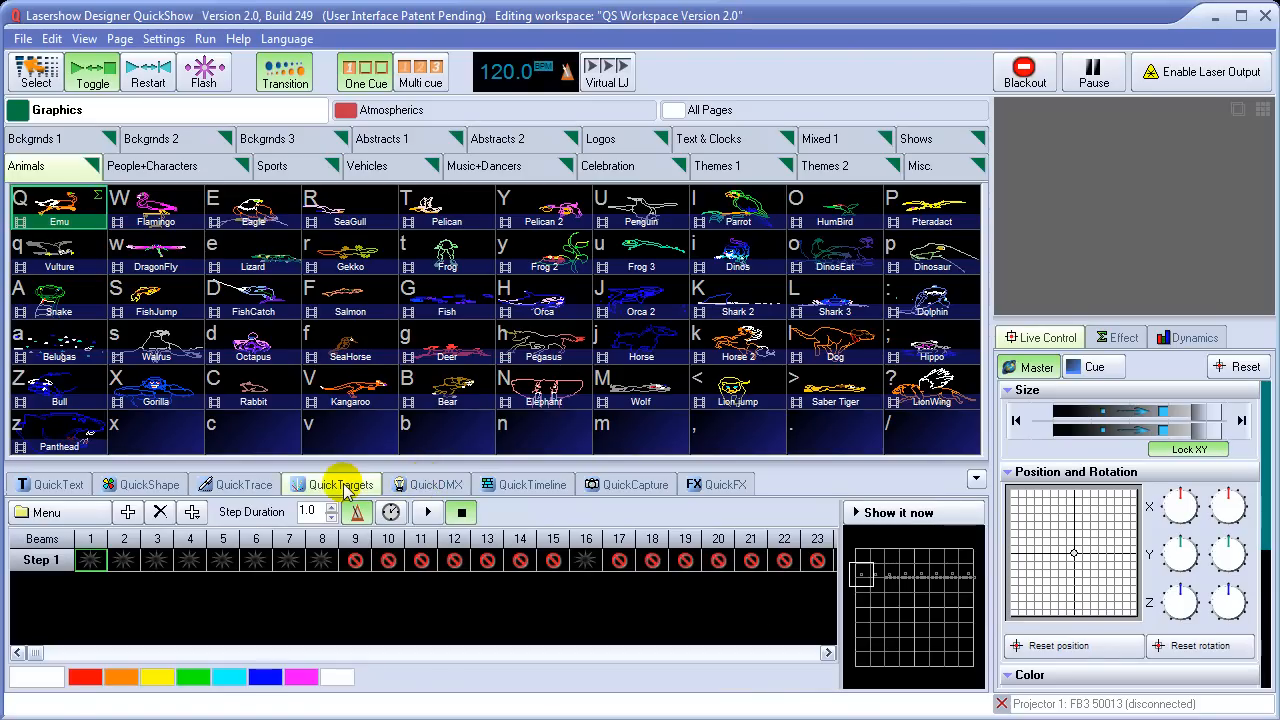
left_click(90, 560)
left_click(157, 560)
left_click(222, 558)
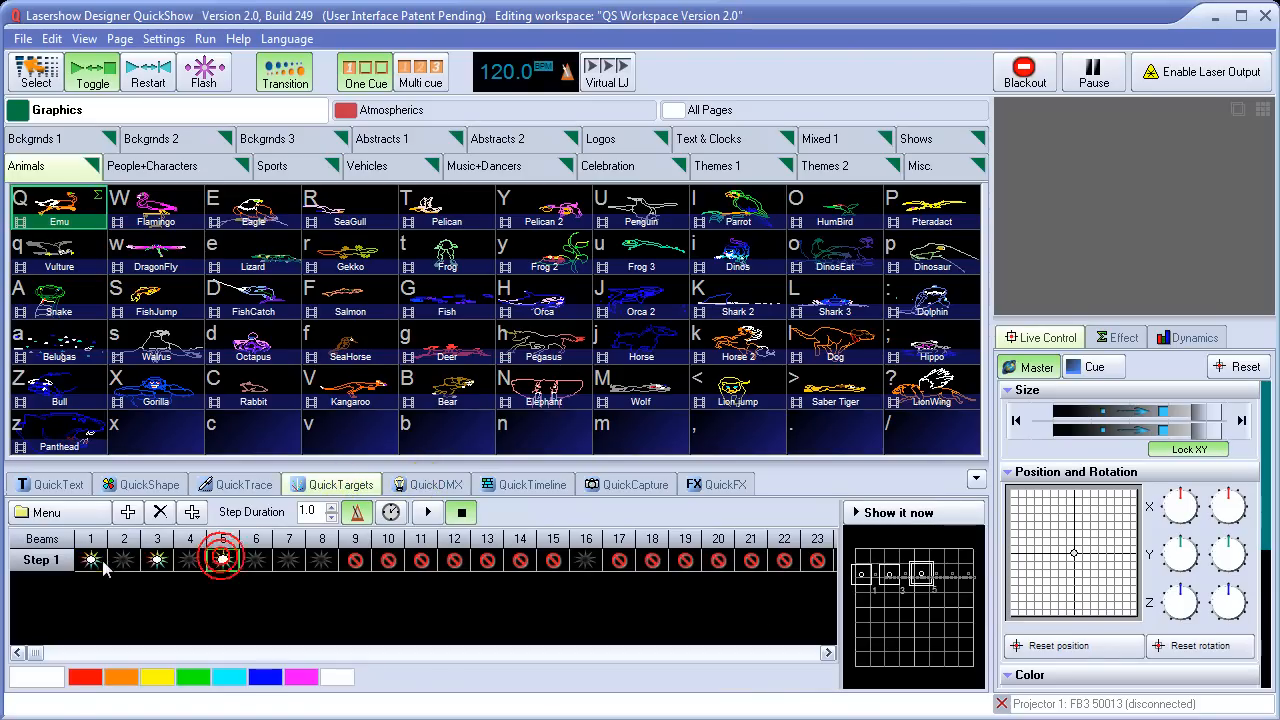
Step: Add a second step, leaving only beam 1 on in Step 1 and turning on beam 2 in Step 2
left_click(128, 513)
left_click(222, 562)
left_click(157, 561)
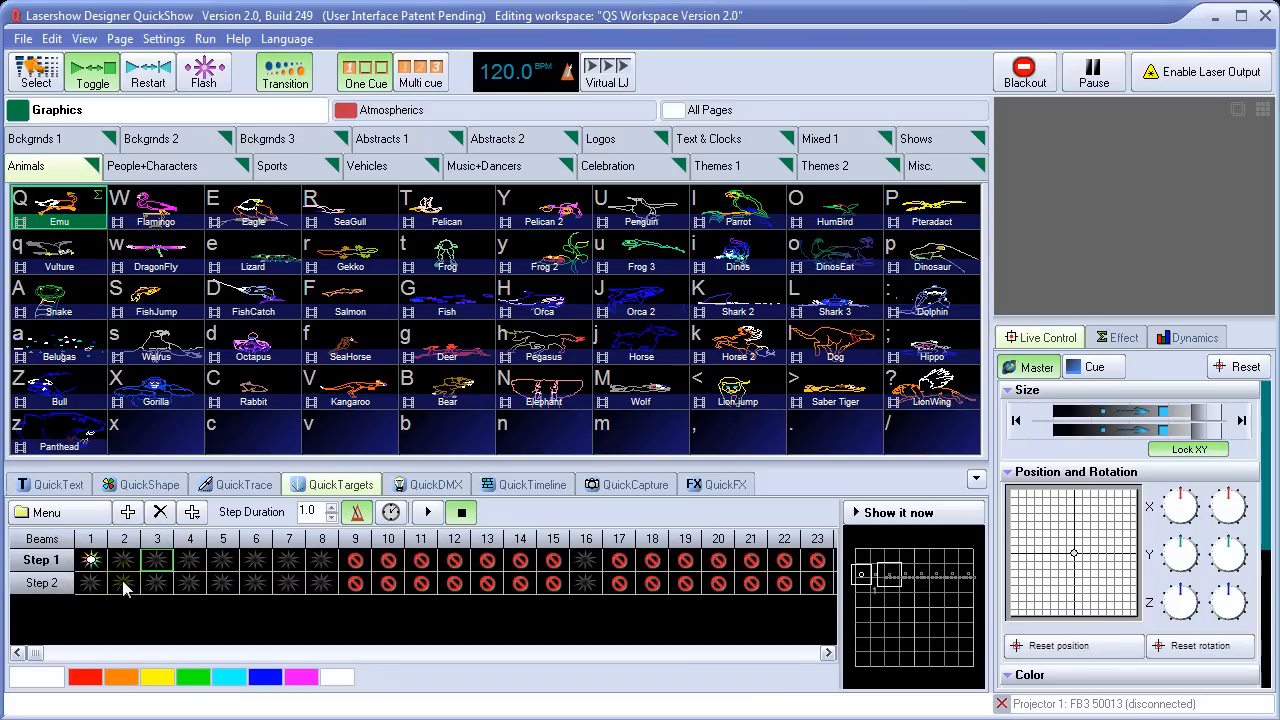
left_click(123, 583)
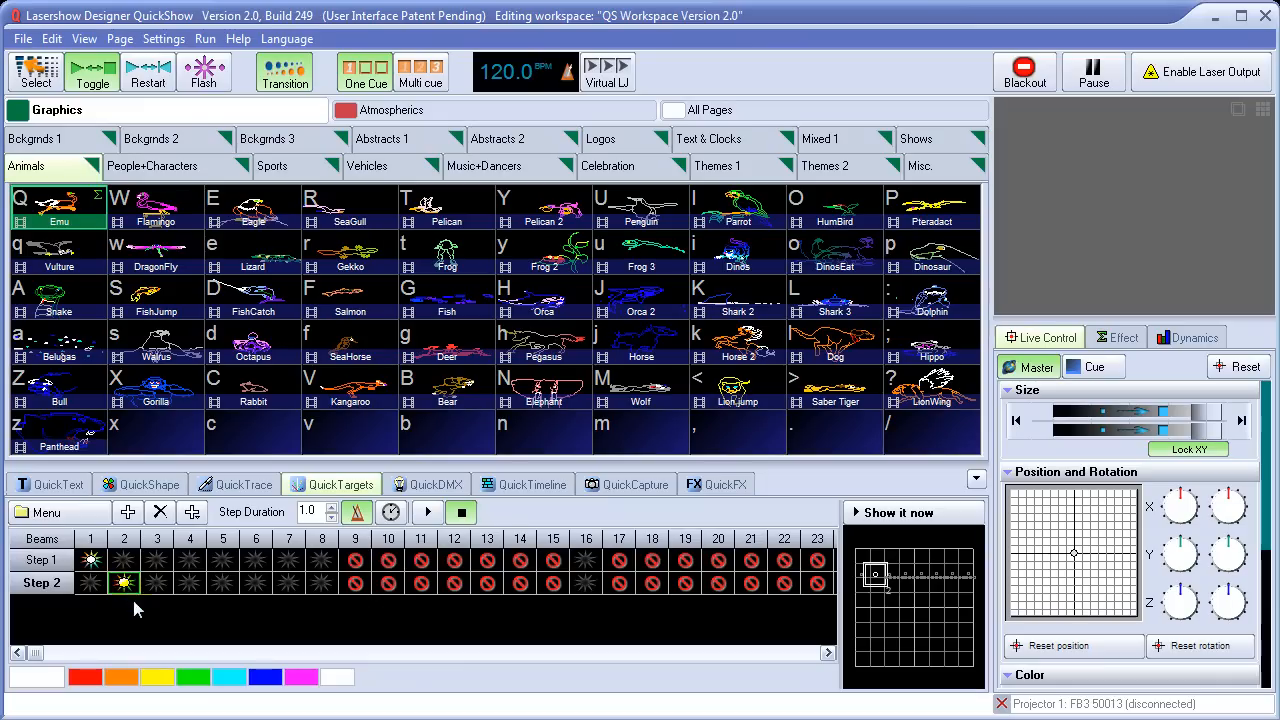
Step: Add a third step with beam 3 on and a fourth with beam 4 on, and play the beam sequence
left_click(128, 513)
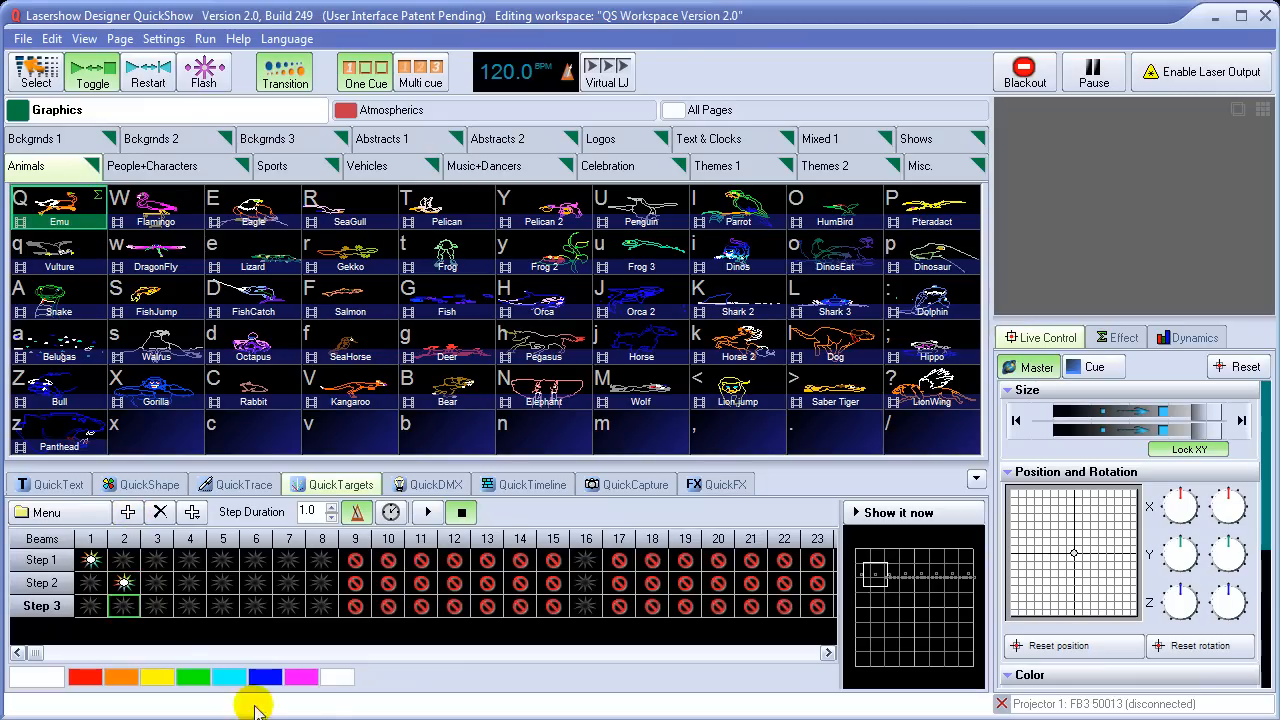
left_click(157, 606)
left_click(128, 513)
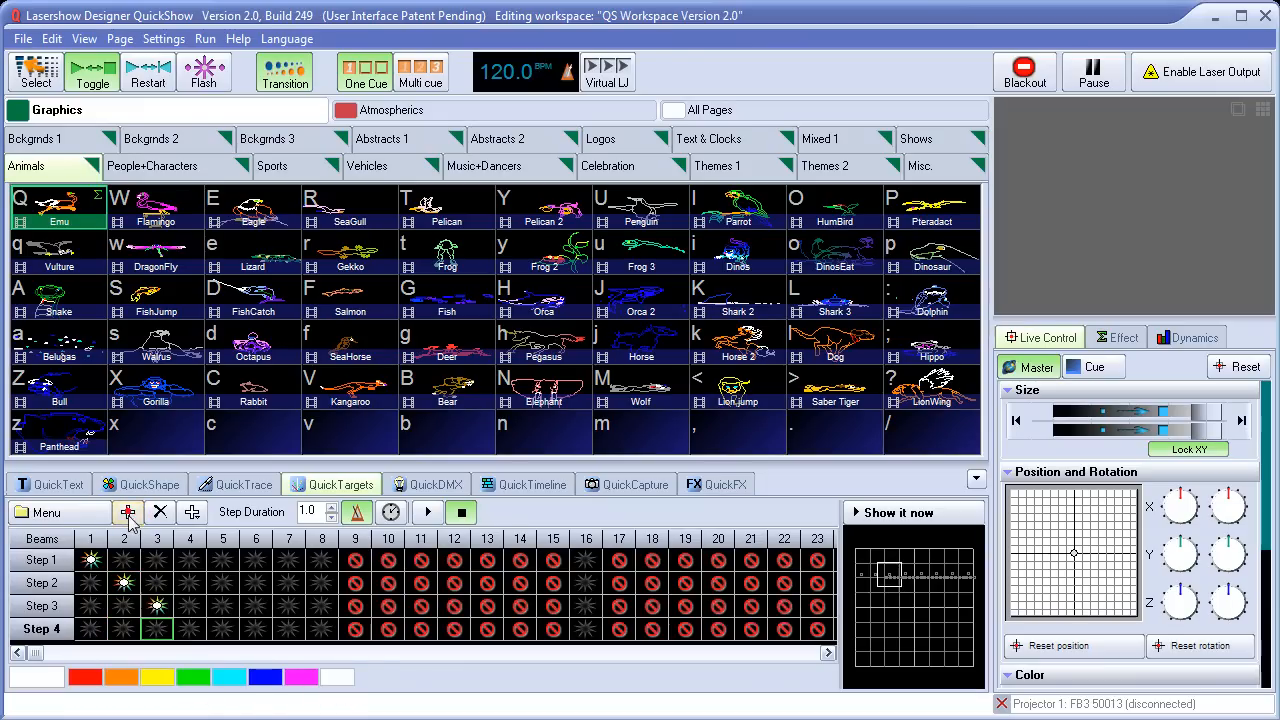
left_click(190, 628)
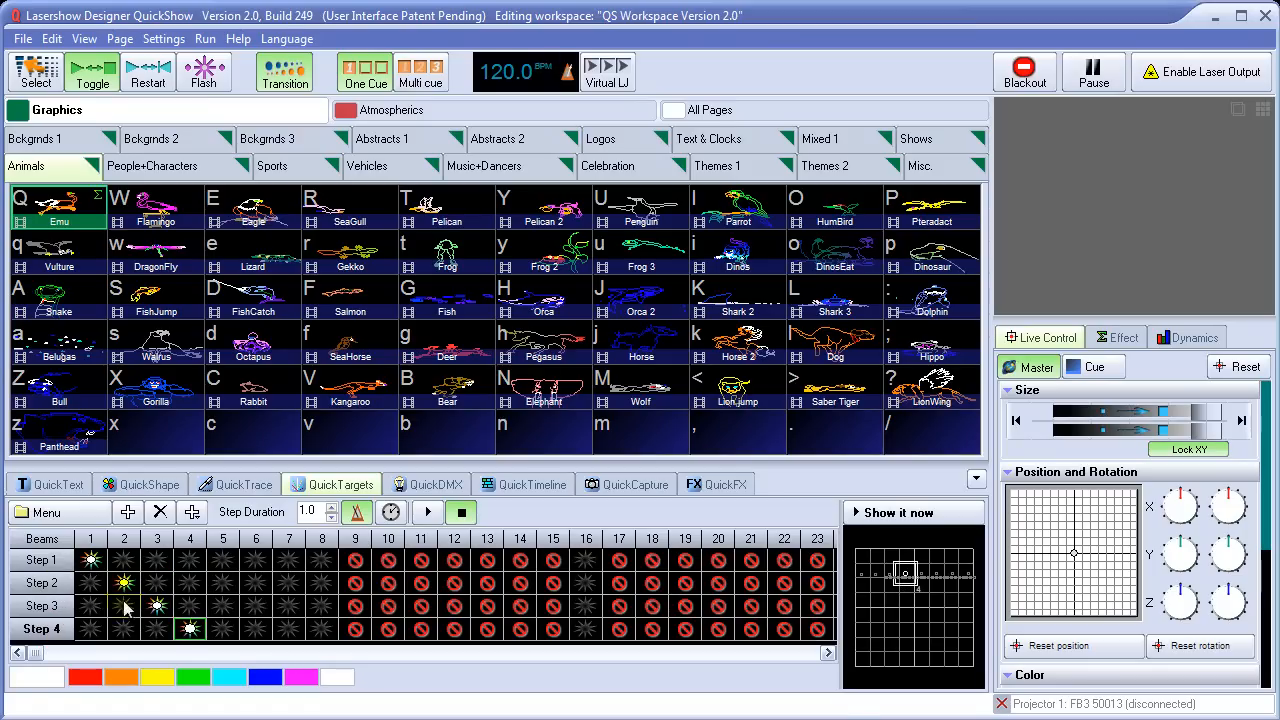
left_click(428, 513)
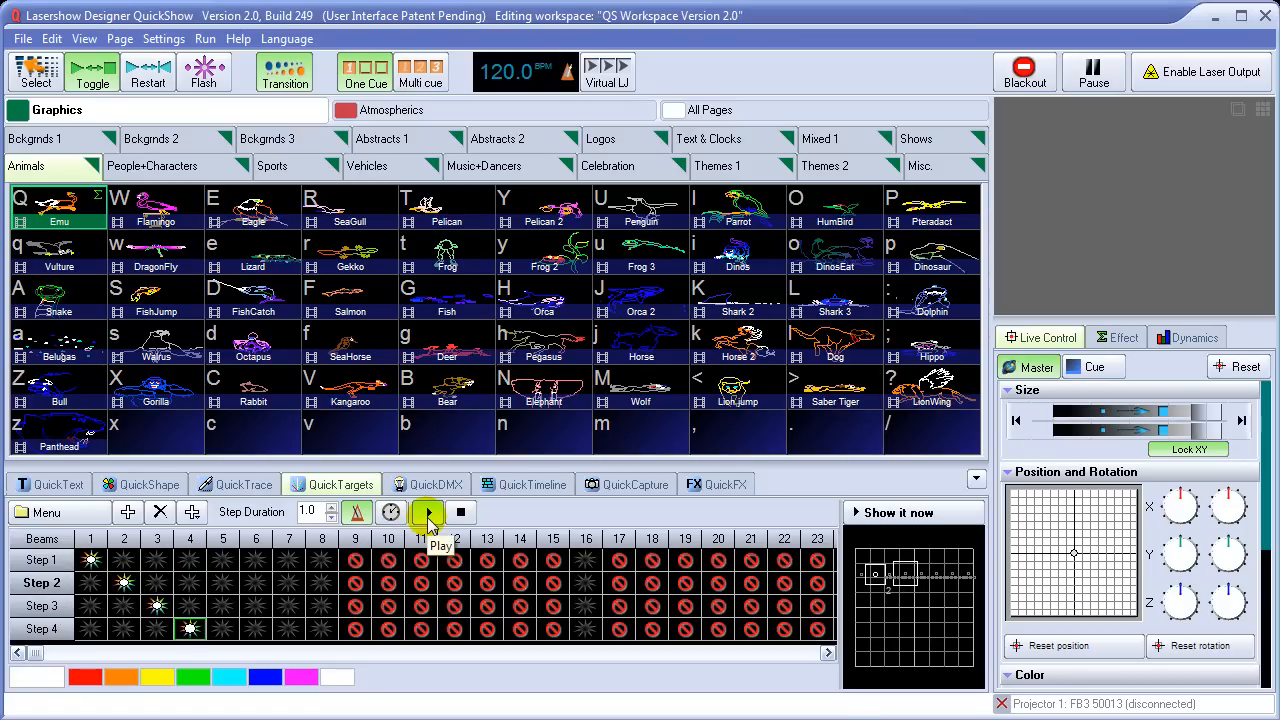
Step: Stop the beam sequence and delete Steps 2, 3 and 4 in QuickTargets, keeping only Step 1
left_click(462, 516)
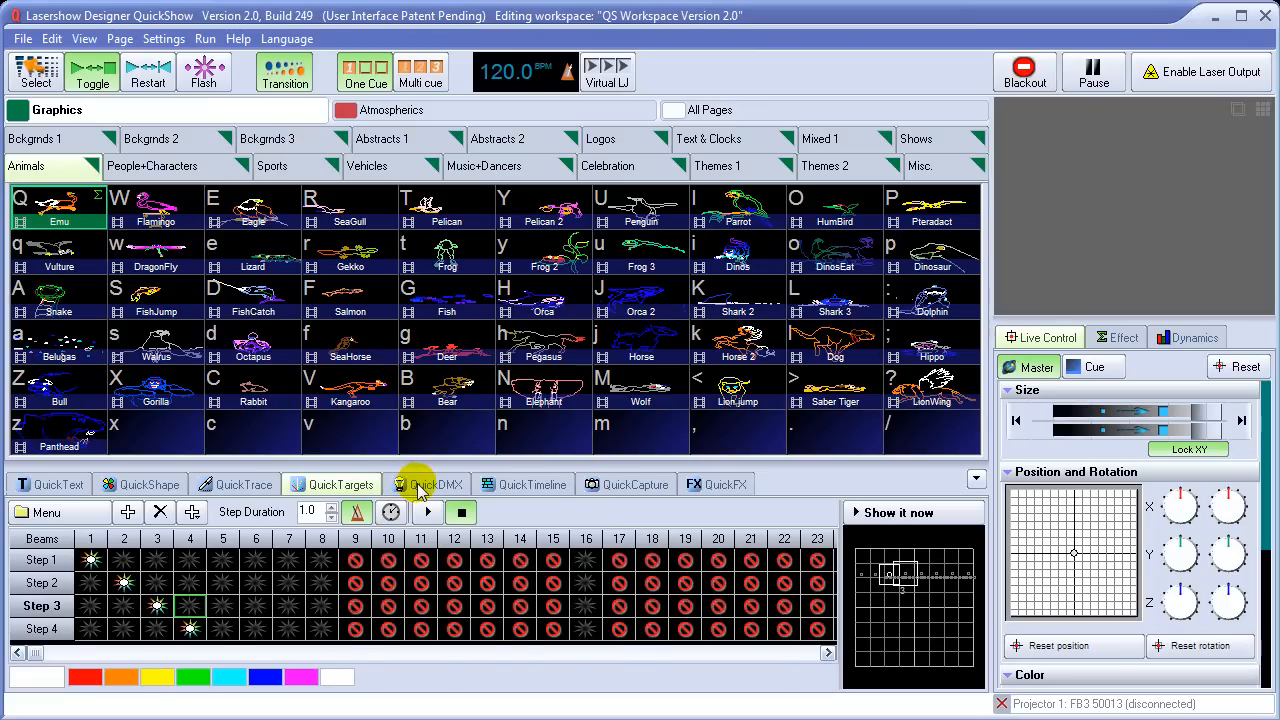
left_click(420, 488)
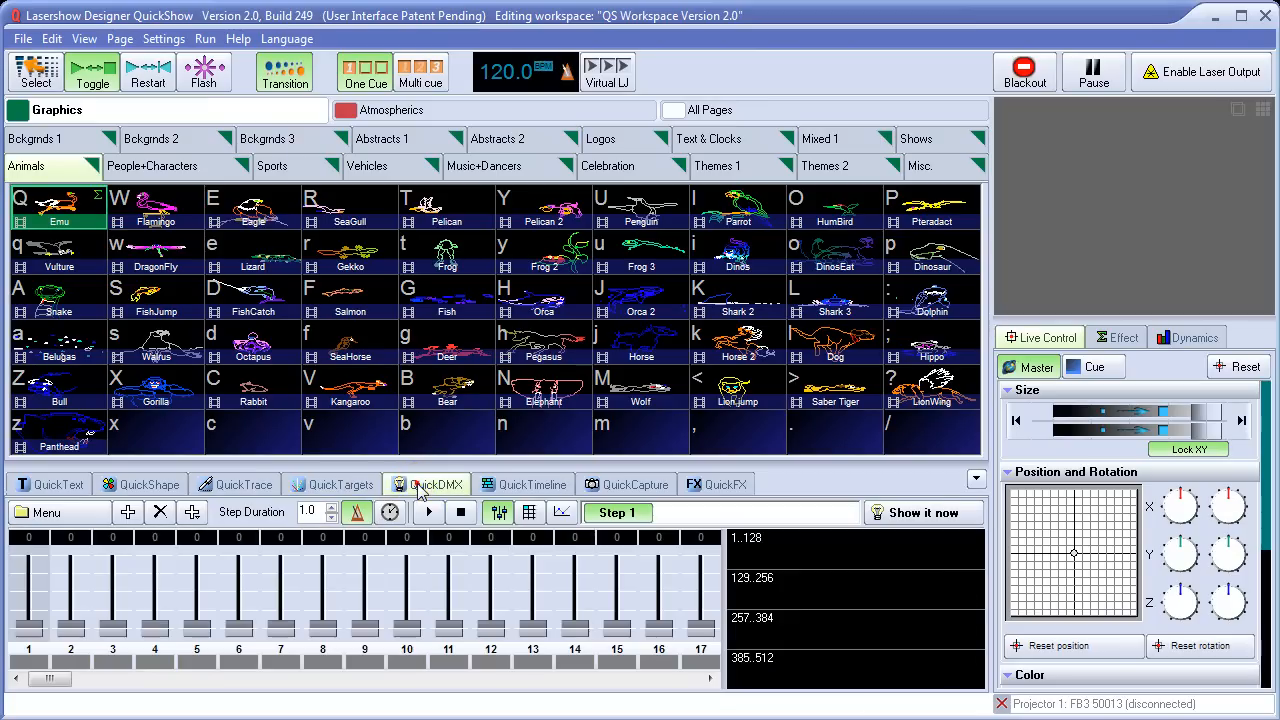
left_click(342, 492)
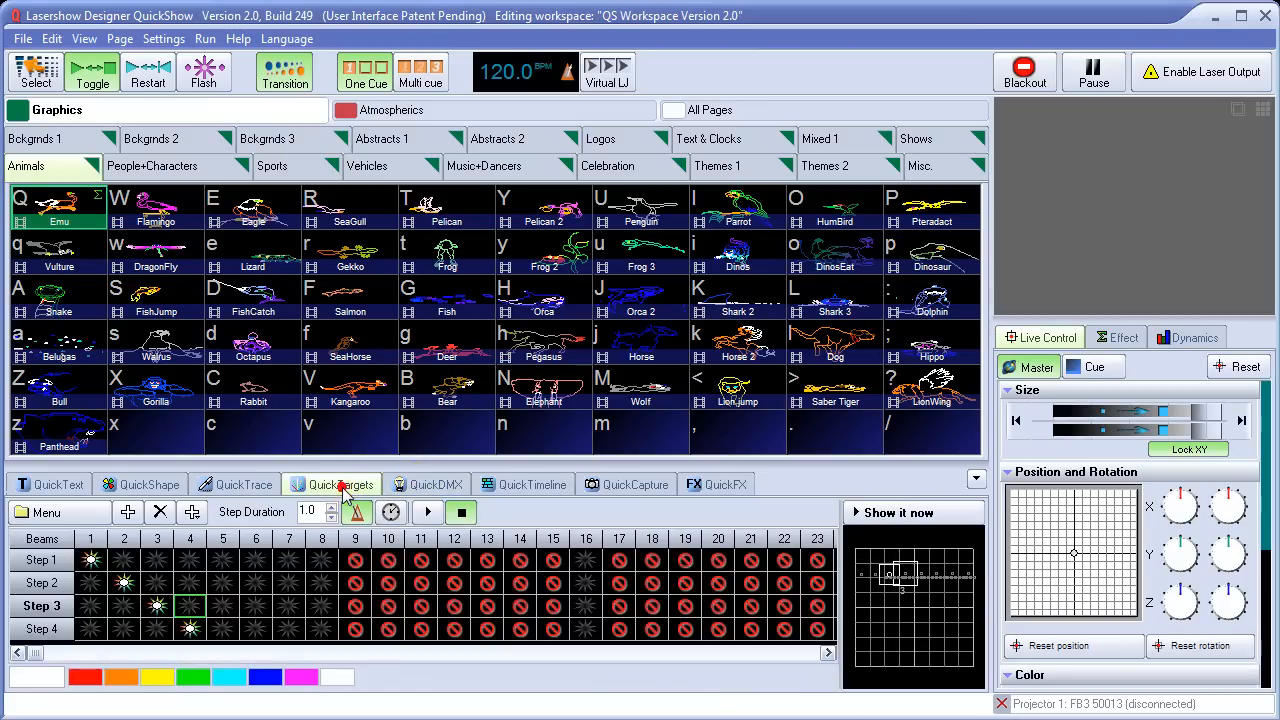
left_click(46, 627)
left_click(160, 512)
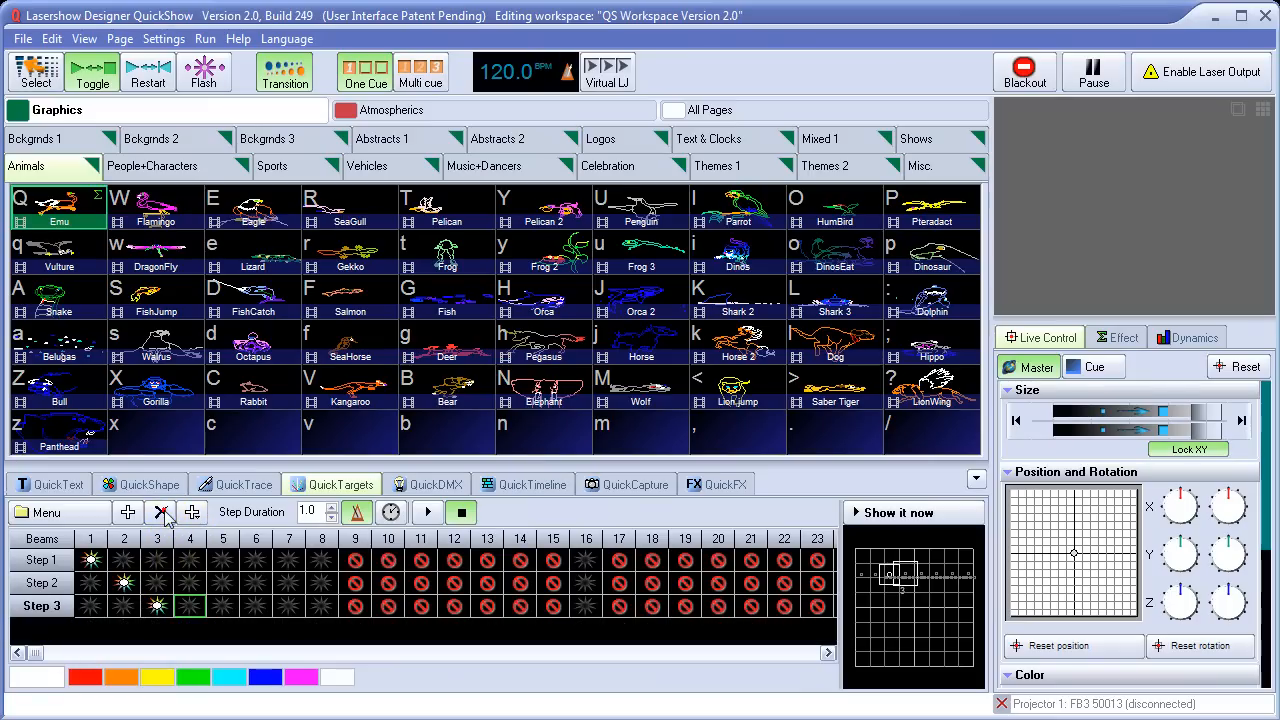
left_click(160, 512)
left_click(160, 512)
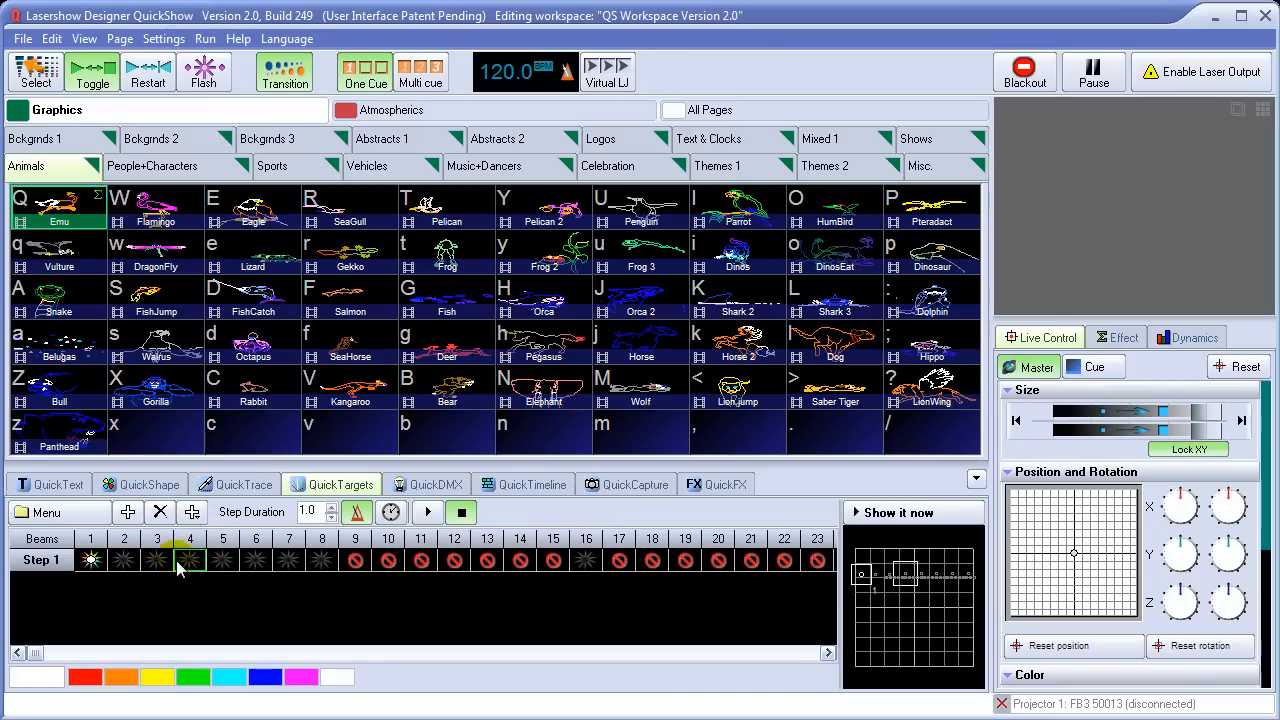
Step: Open QuickDMX, turn on live output with Show it now and raise channel 1 to 255
left_click(440, 484)
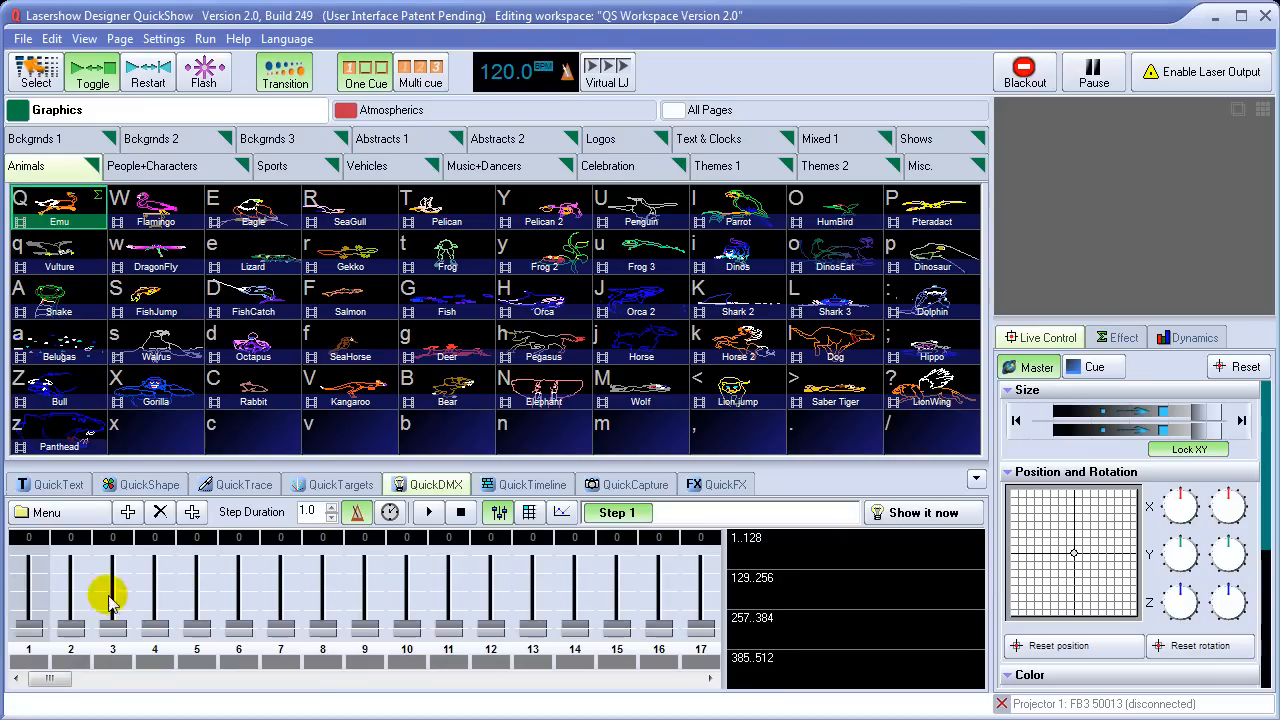
left_click(913, 516)
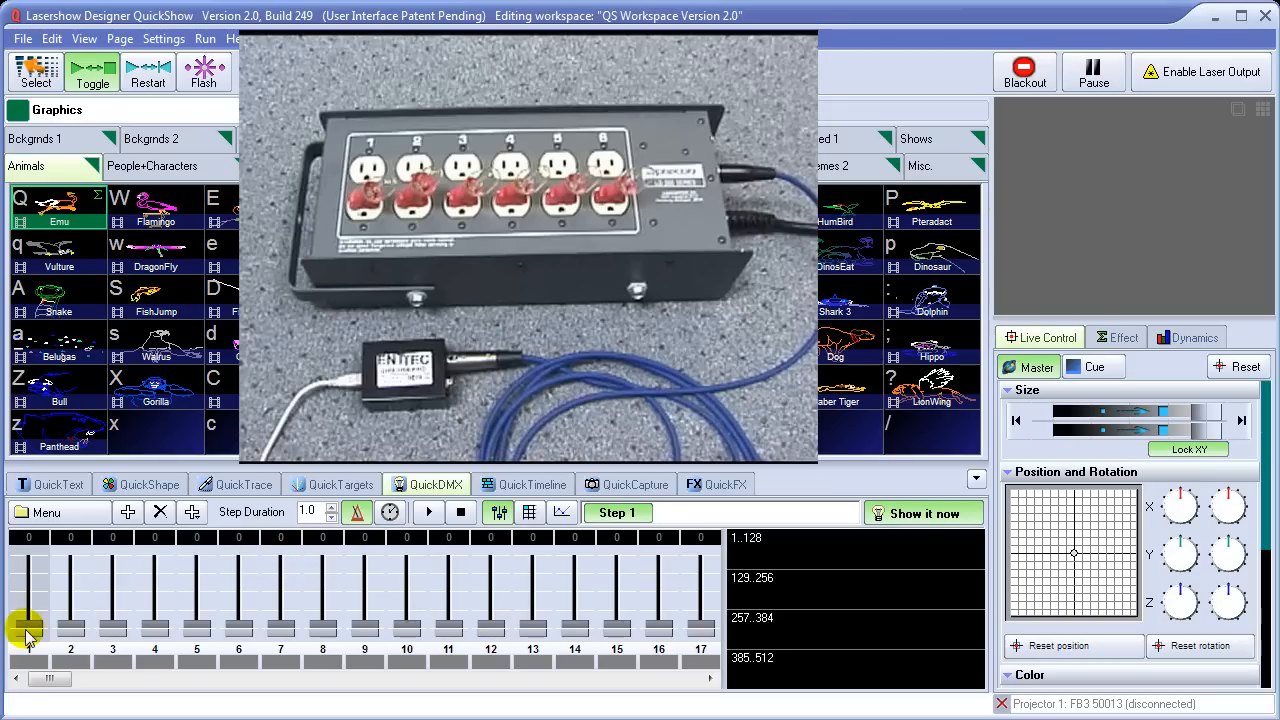
left_click_drag(28, 628, 28, 548)
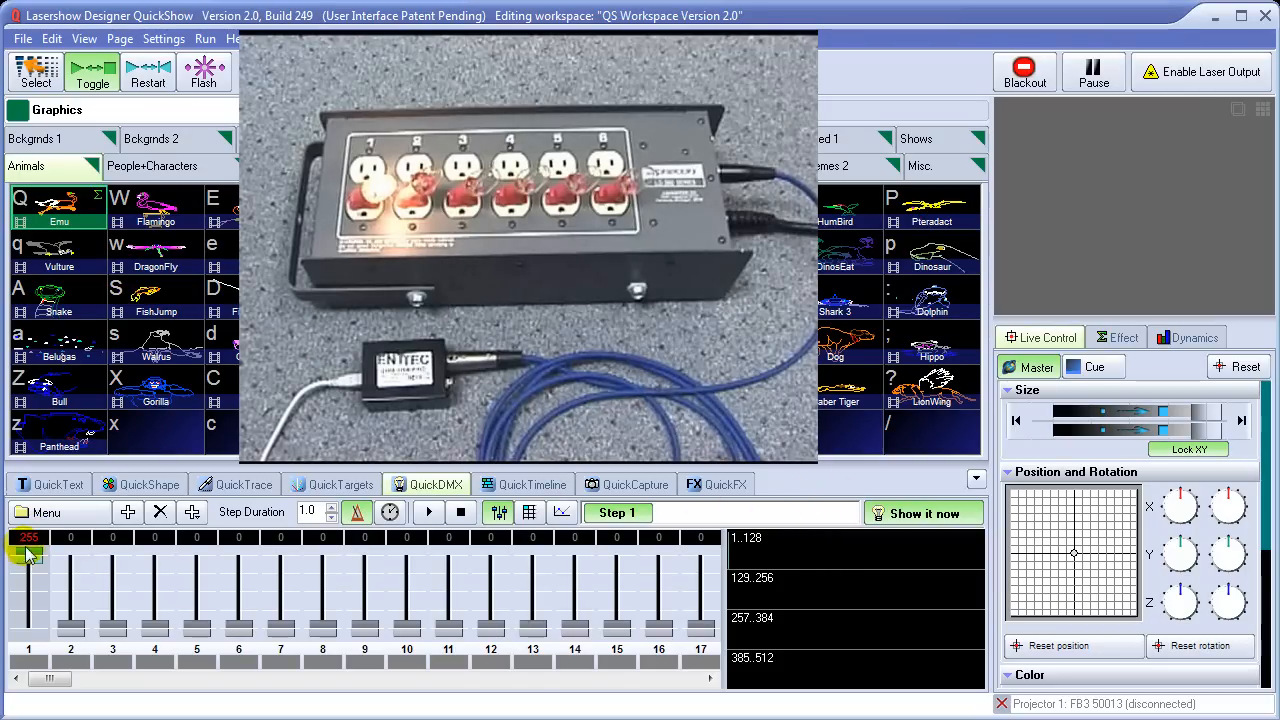
mouse_move(28, 556)
left_mouse_down()
mouse_move(22, 640)
mouse_move(26, 566)
left_mouse_up()
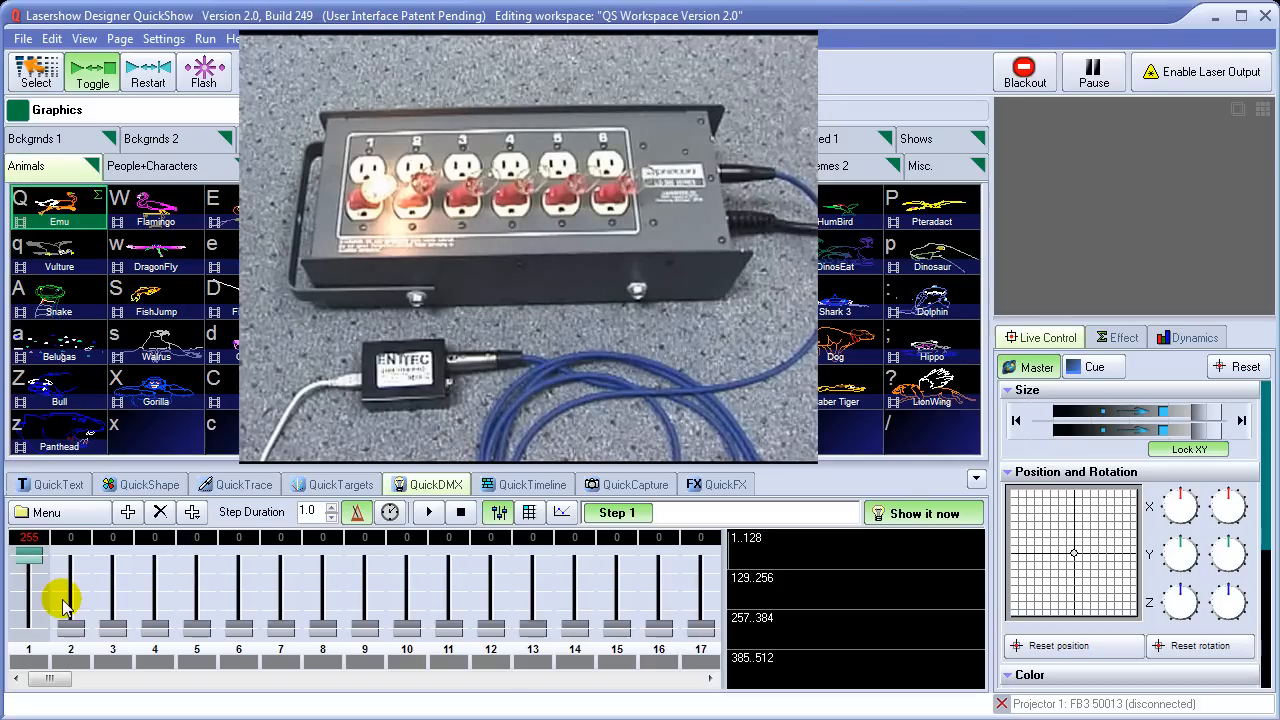
Step: Try channels 2 and 3 at 255, and bring channels 1 to 4 back to 0
left_click_drag(71, 627, 73, 565)
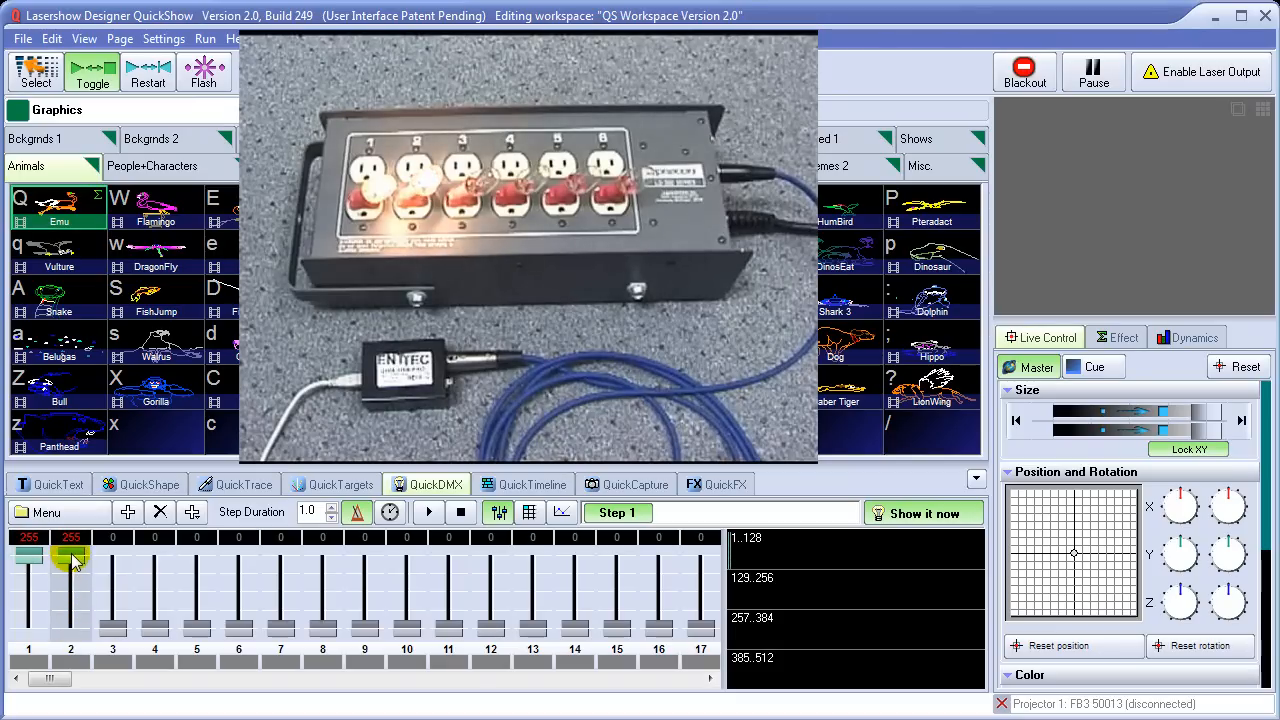
left_click_drag(113, 627, 117, 567)
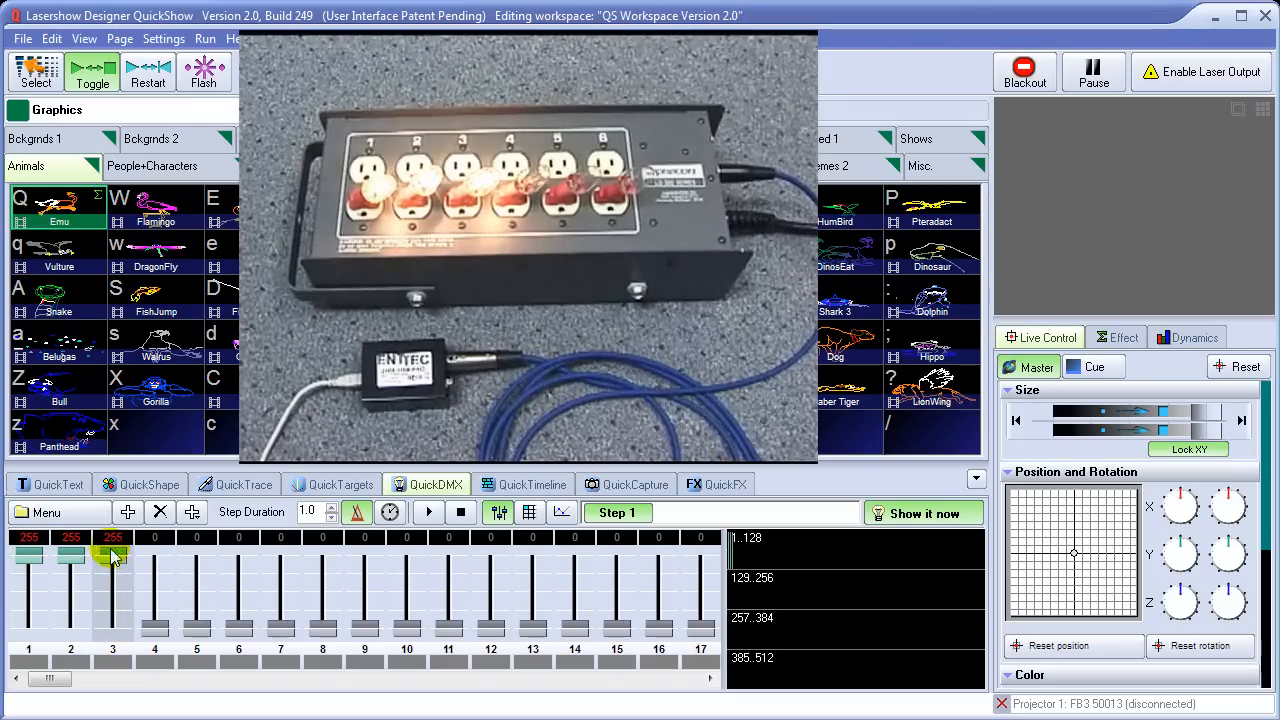
left_click_drag(75, 605, 63, 657)
left_click(116, 558)
left_click_drag(116, 558, 150, 634)
left_click(158, 630)
left_click_drag(30, 556, 30, 651)
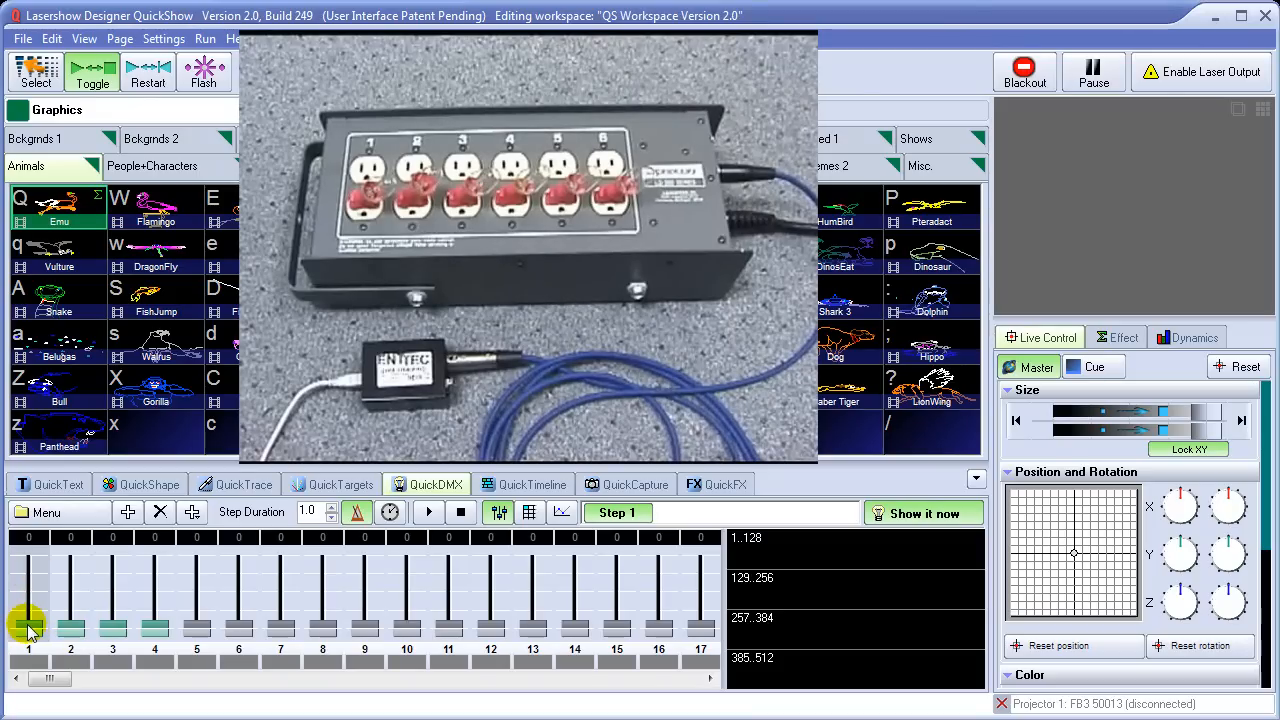
Step: Set channel 1 to 255 and store the DMX setting as a cue in the last cell of the Animals page
left_click_drag(28, 628, 23, 550)
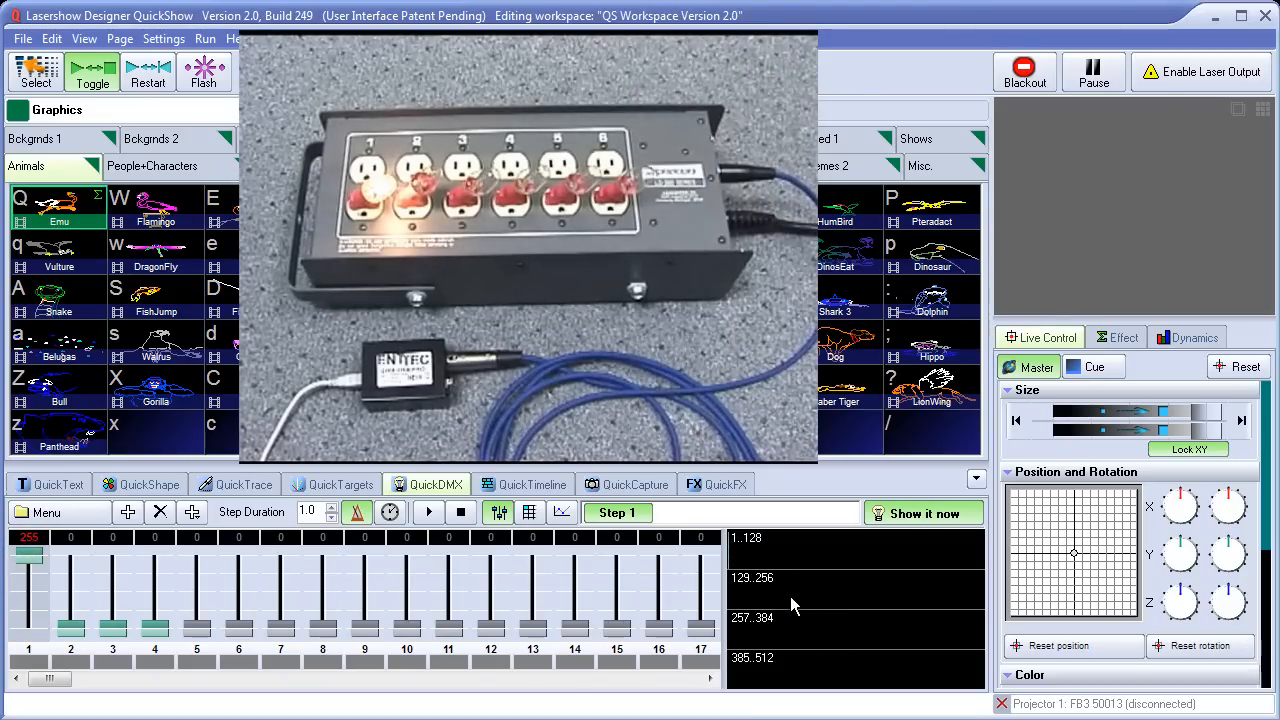
left_click_drag(790, 596, 915, 450)
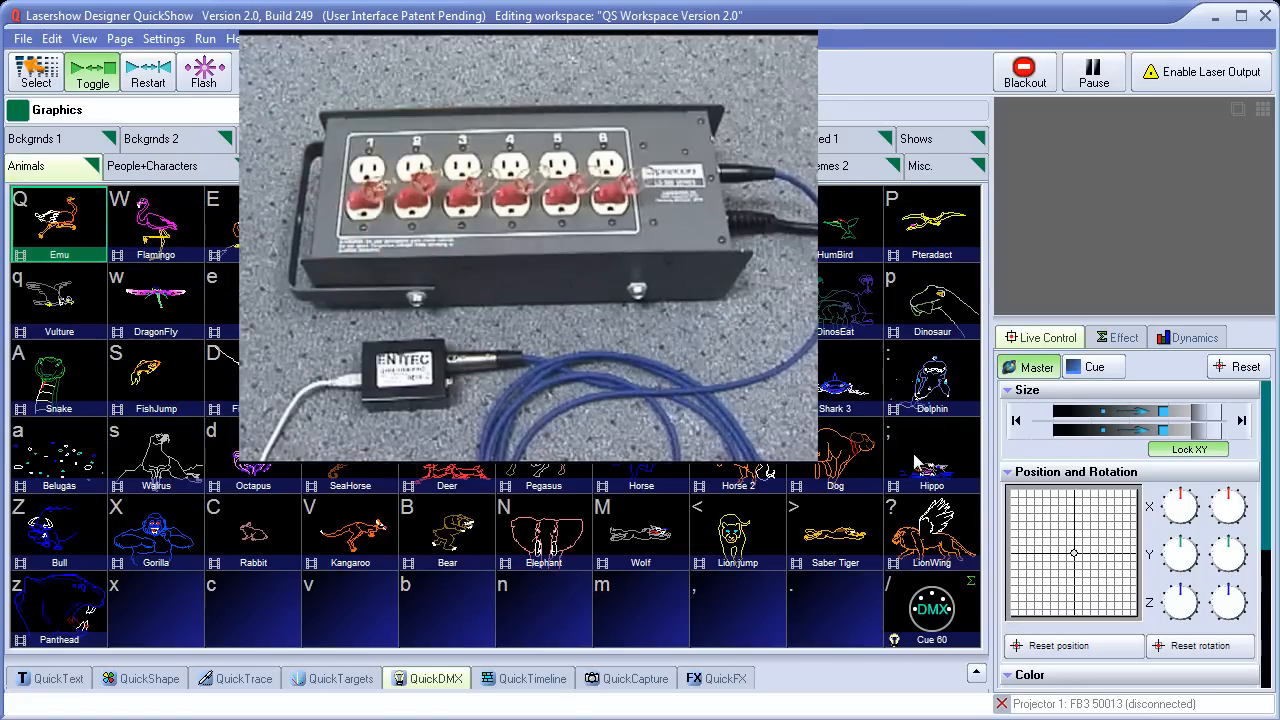
Step: Rename the DMX cue in the last cell as "Fog On" in its cue properties
right_click(908, 610)
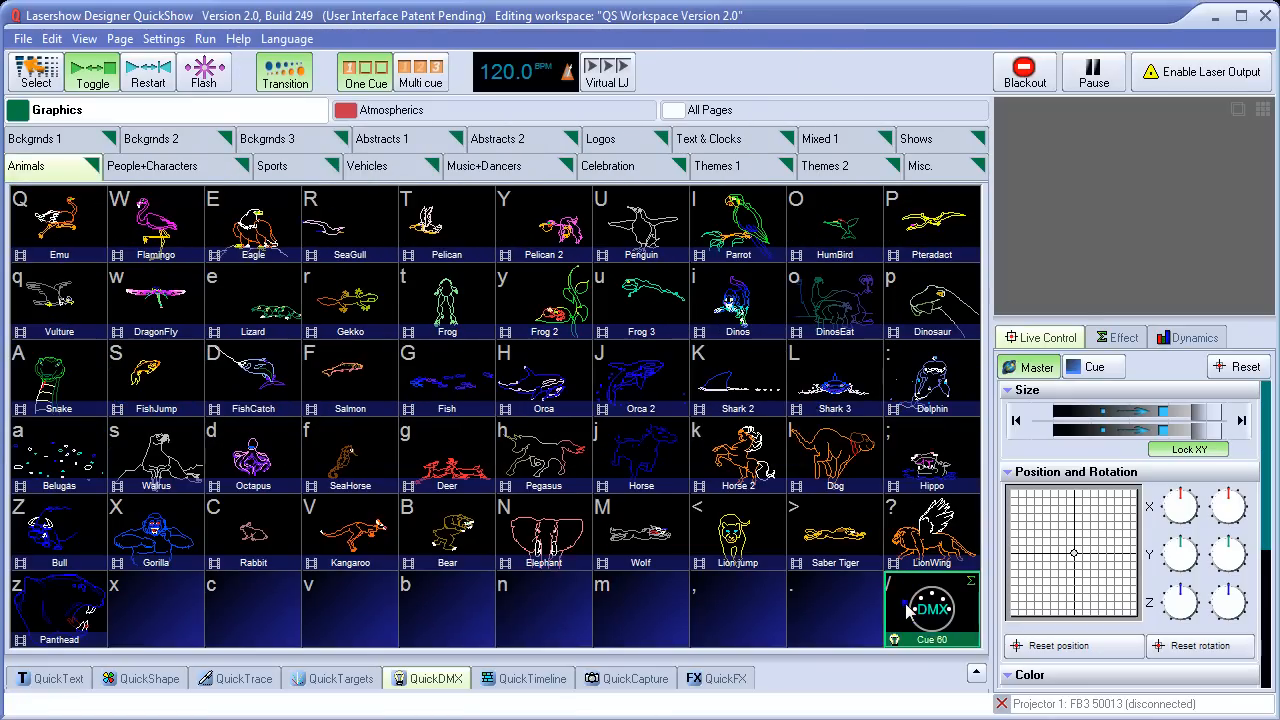
left_click(960, 719)
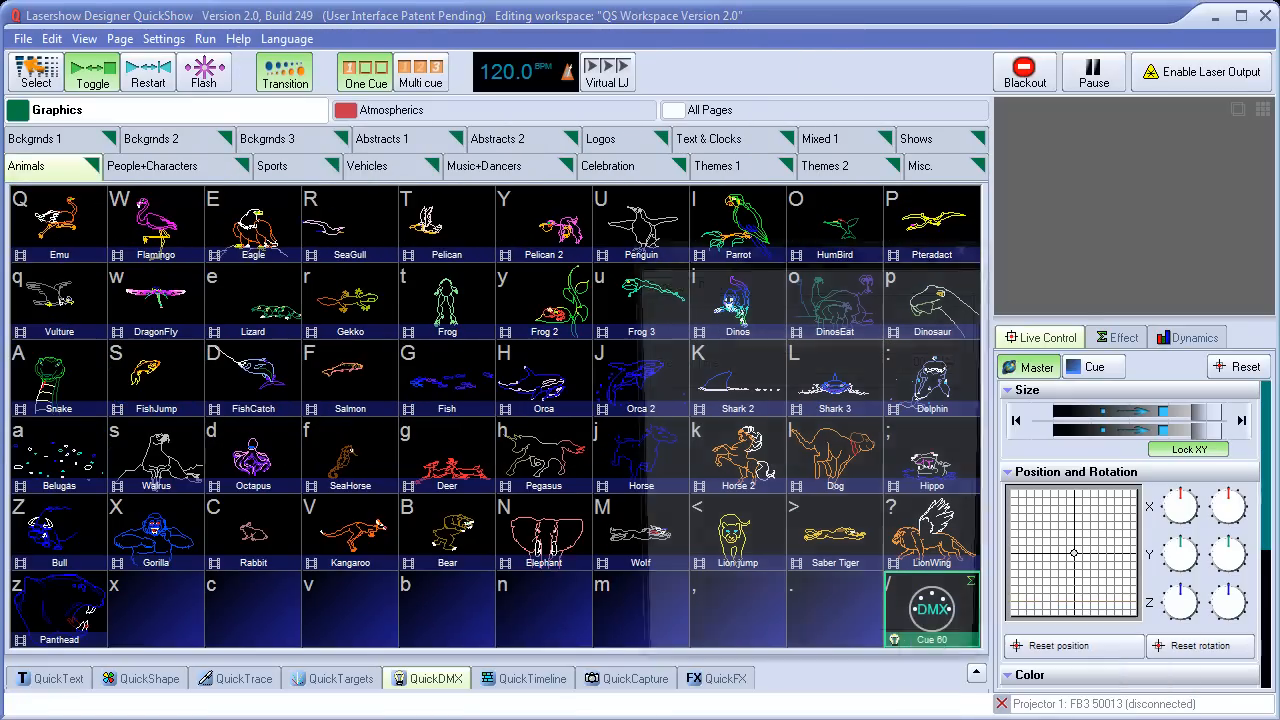
left_click_drag(789, 337, 684, 334)
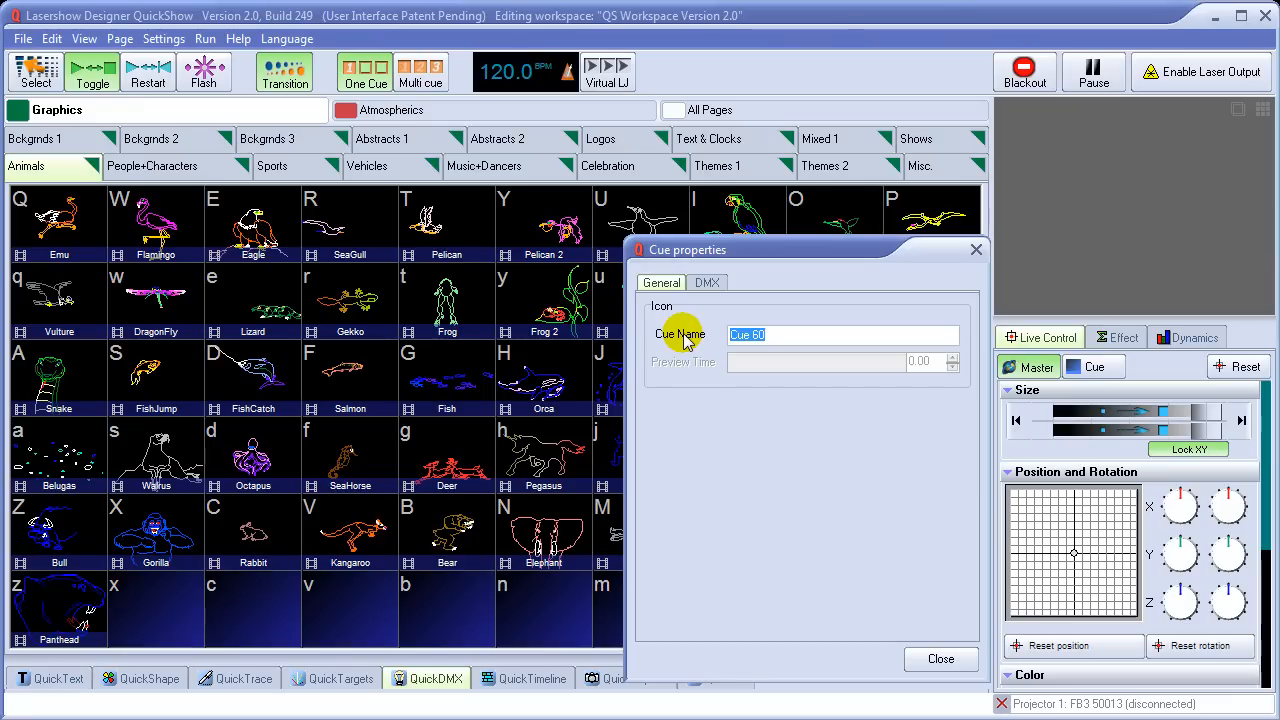
type("Fog On")
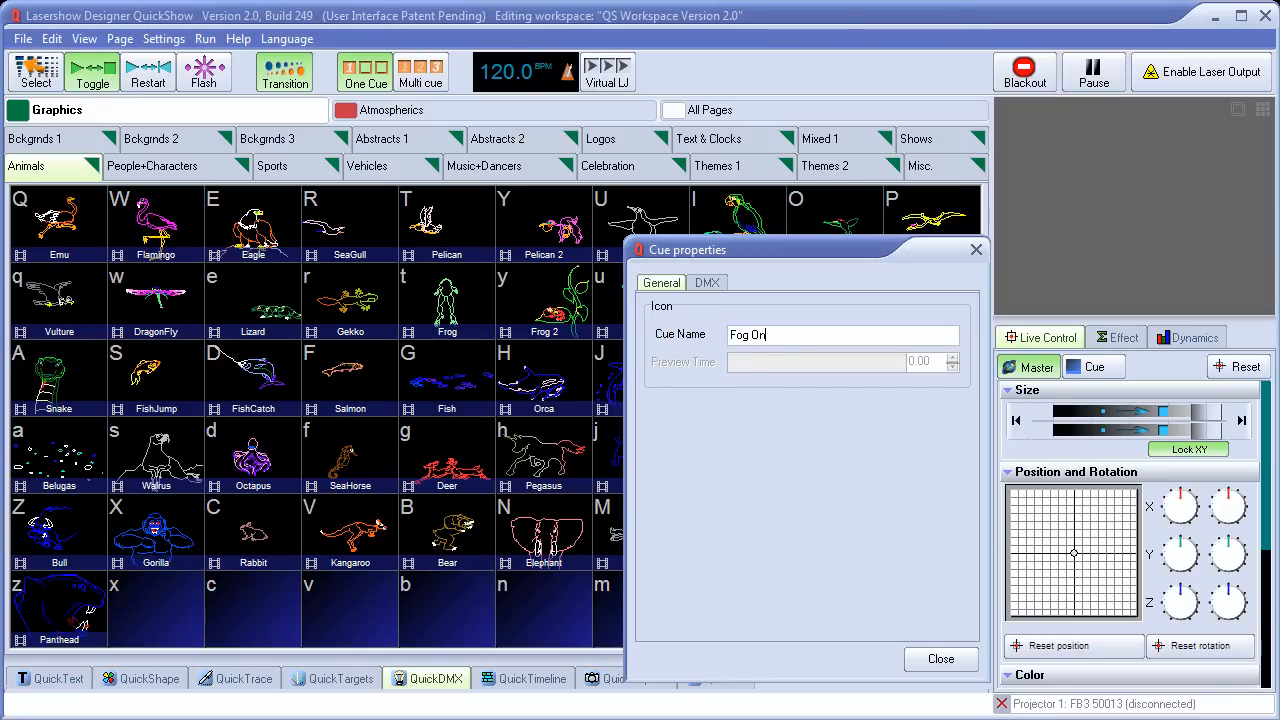
left_click(945, 657)
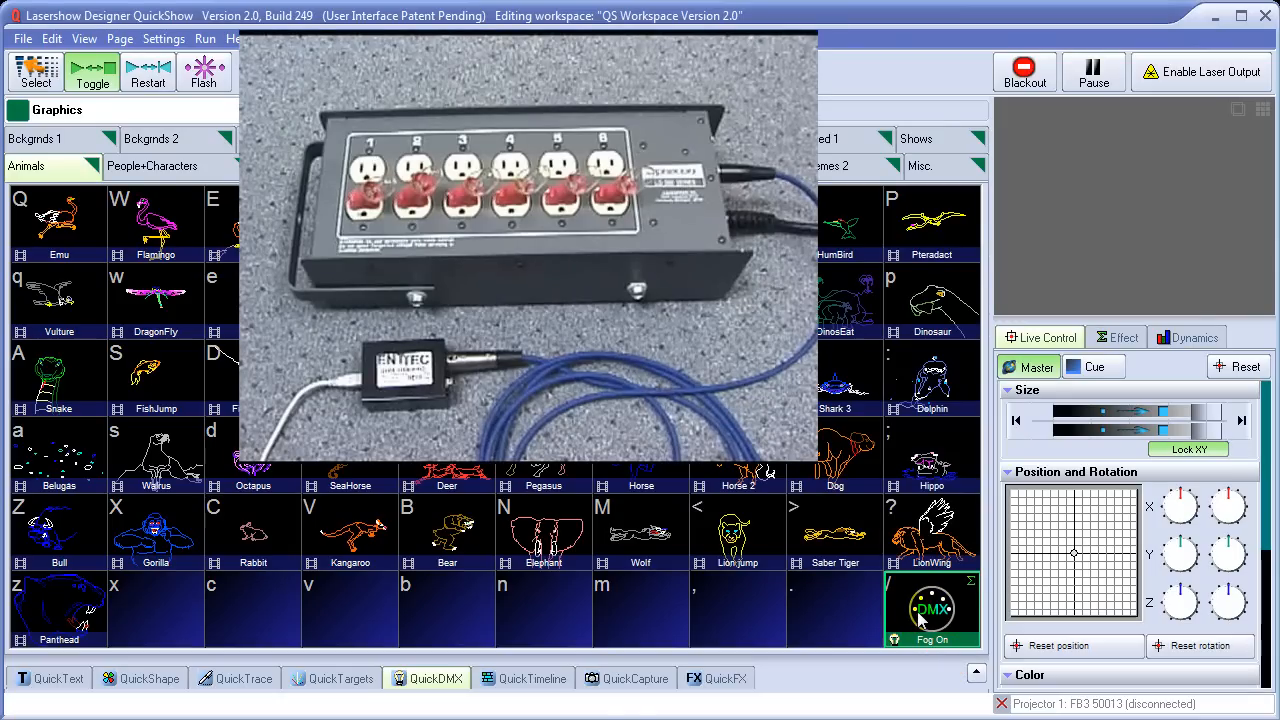
Step: Test the Fog On cue by switching it on and off twice
left_click(922, 620)
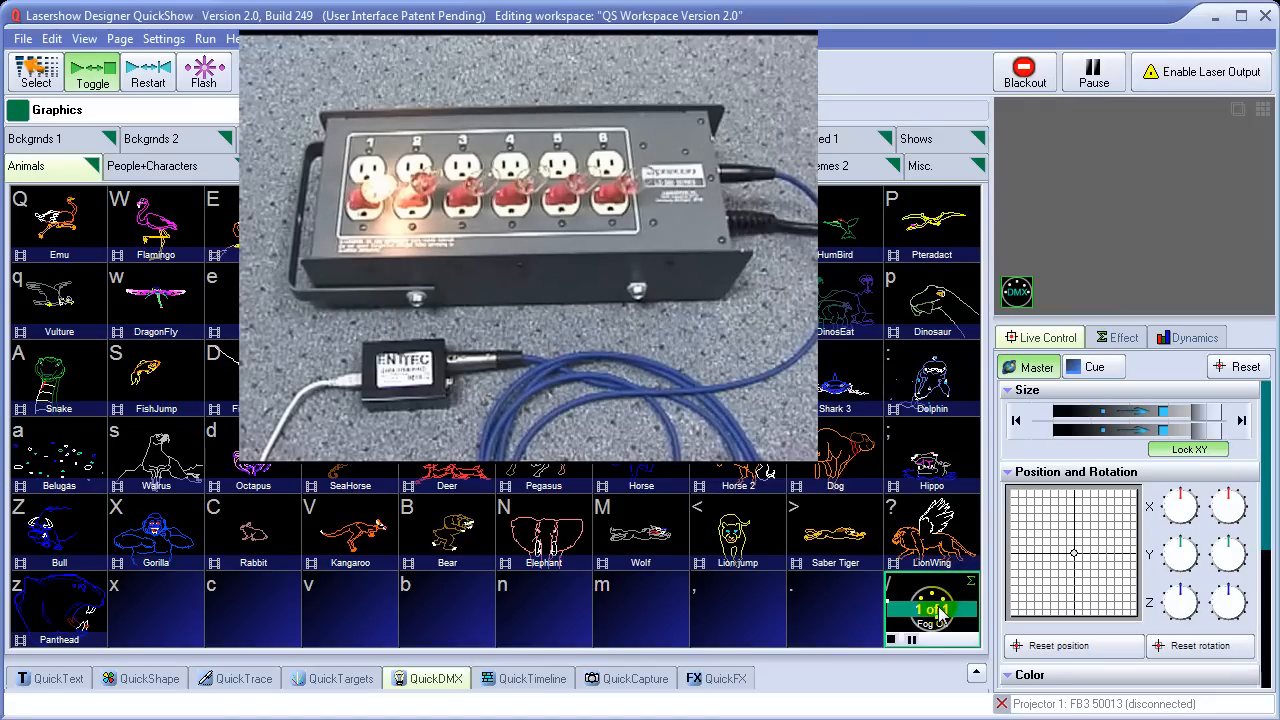
left_click(928, 620)
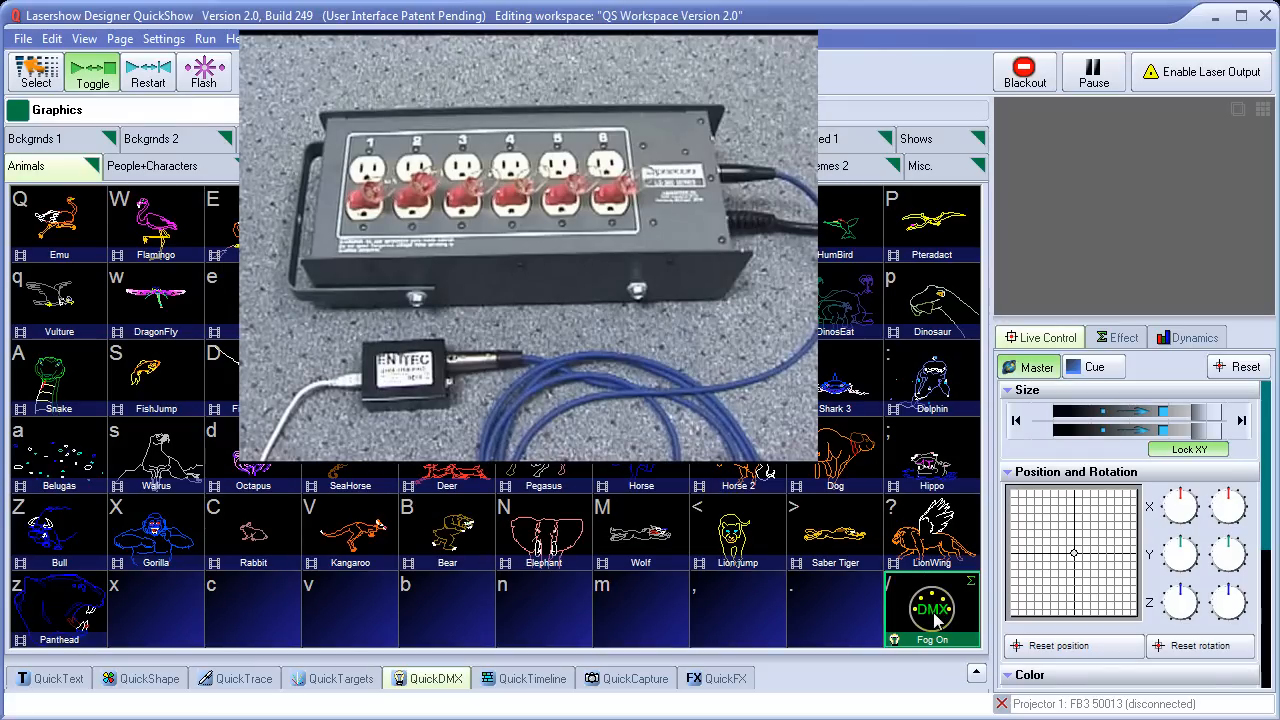
left_click(928, 620)
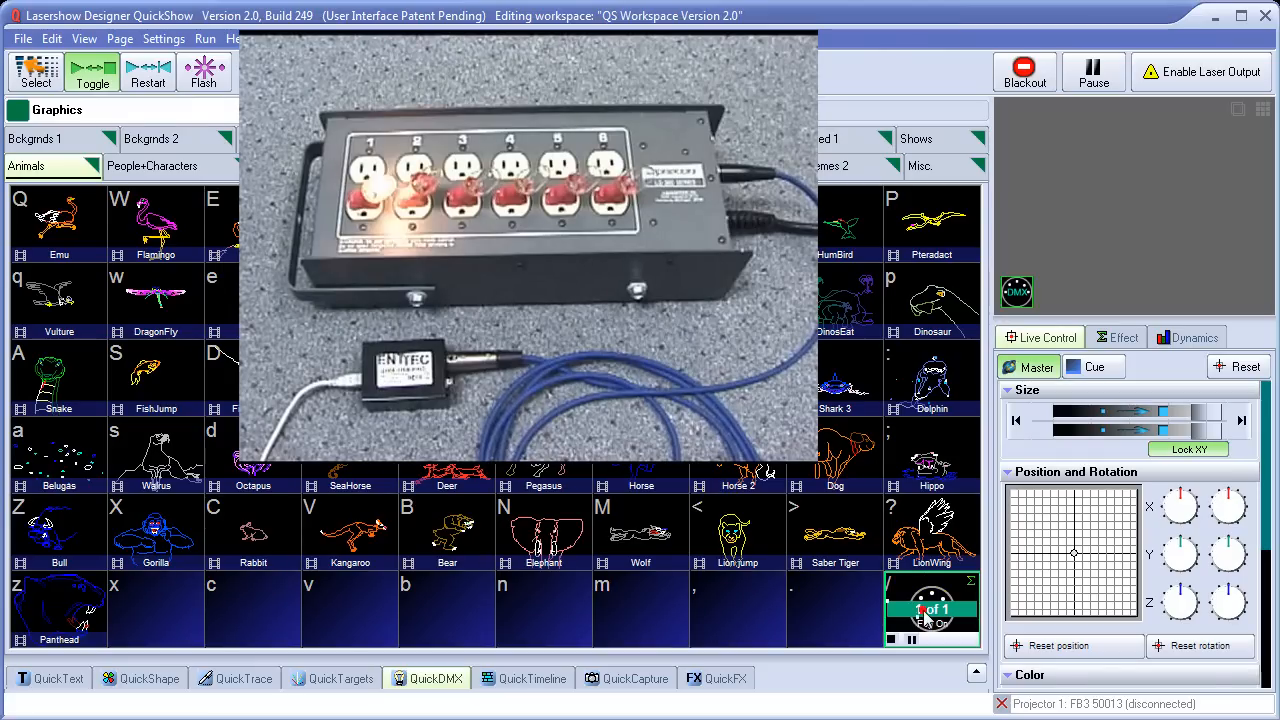
left_click(928, 620)
Step: Reopen QuickDMX with live output on and add a second step with channel 1 at 0 and channel 2 at 255
left_click(448, 684)
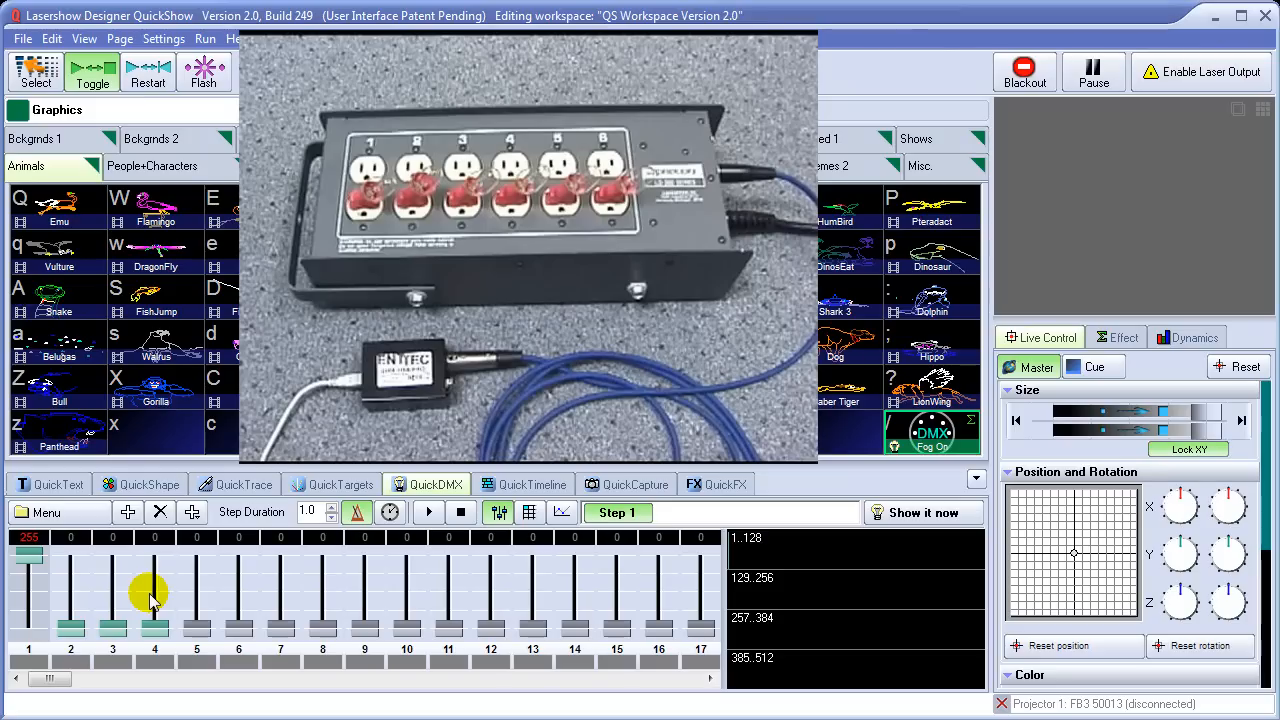
left_click(930, 514)
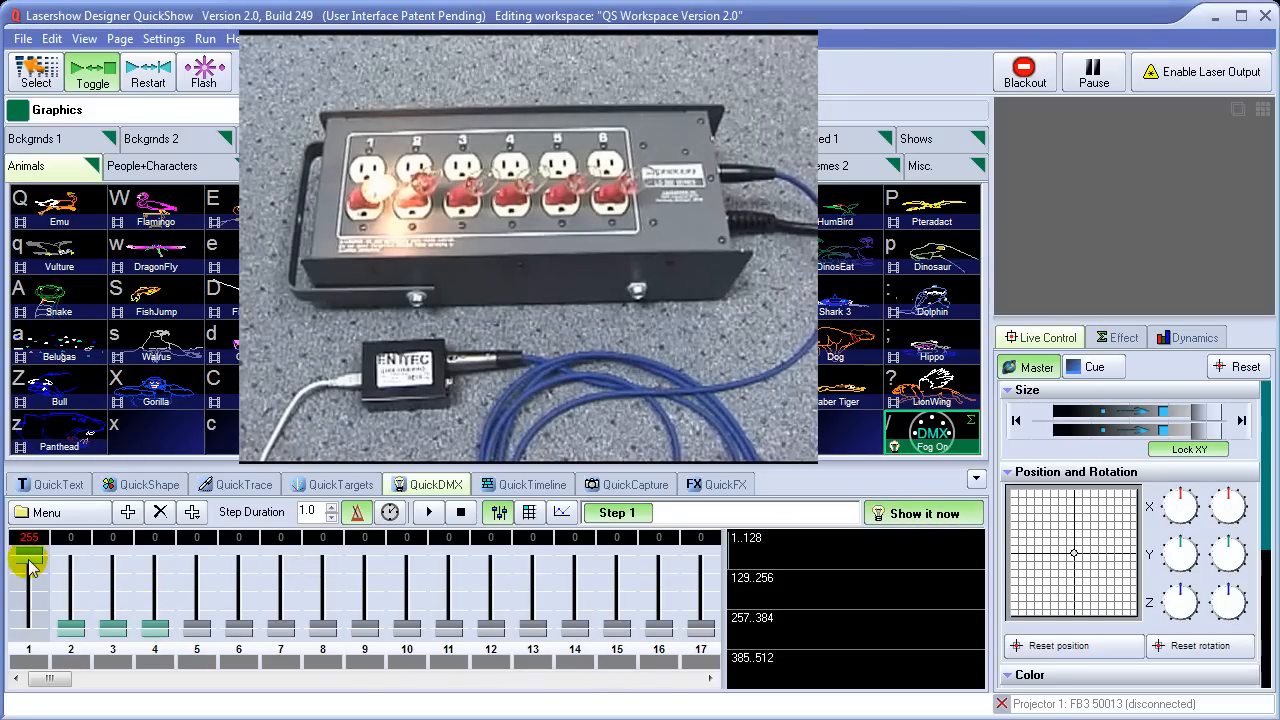
mouse_move(29, 561)
left_mouse_down()
mouse_move(27, 624)
mouse_move(22, 538)
left_mouse_up()
left_click(128, 512)
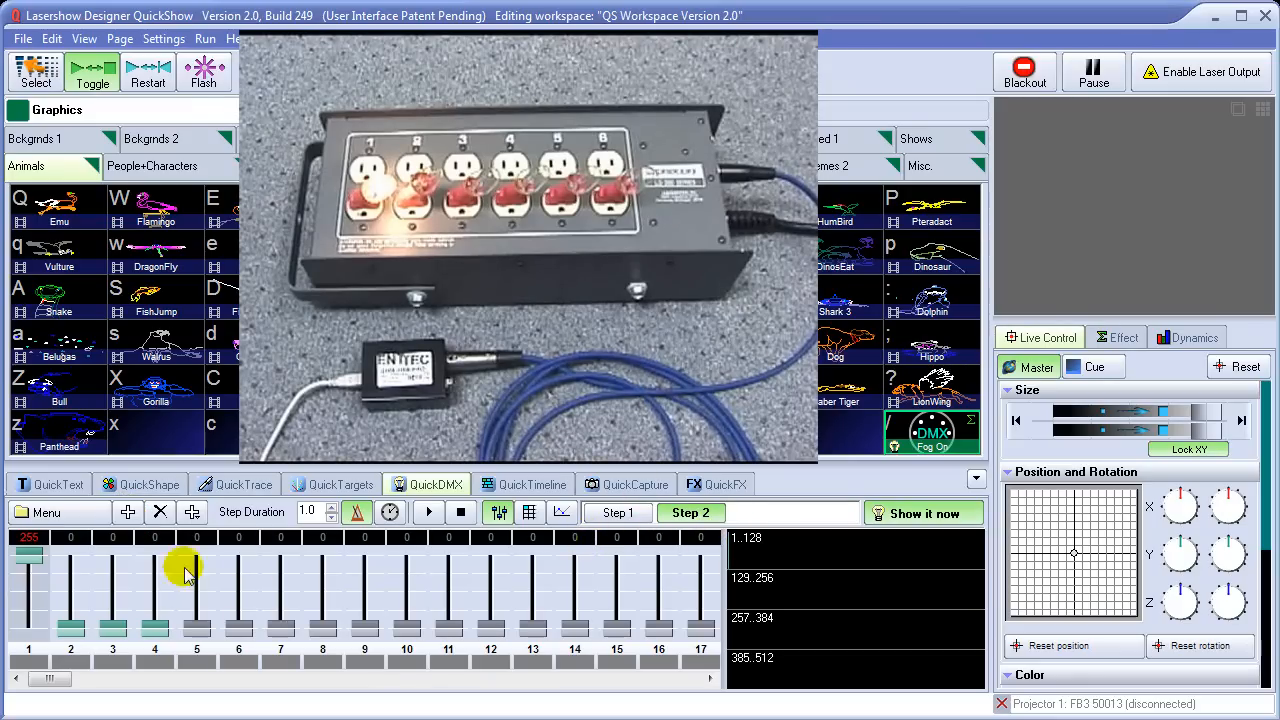
left_click_drag(29, 556, 85, 572)
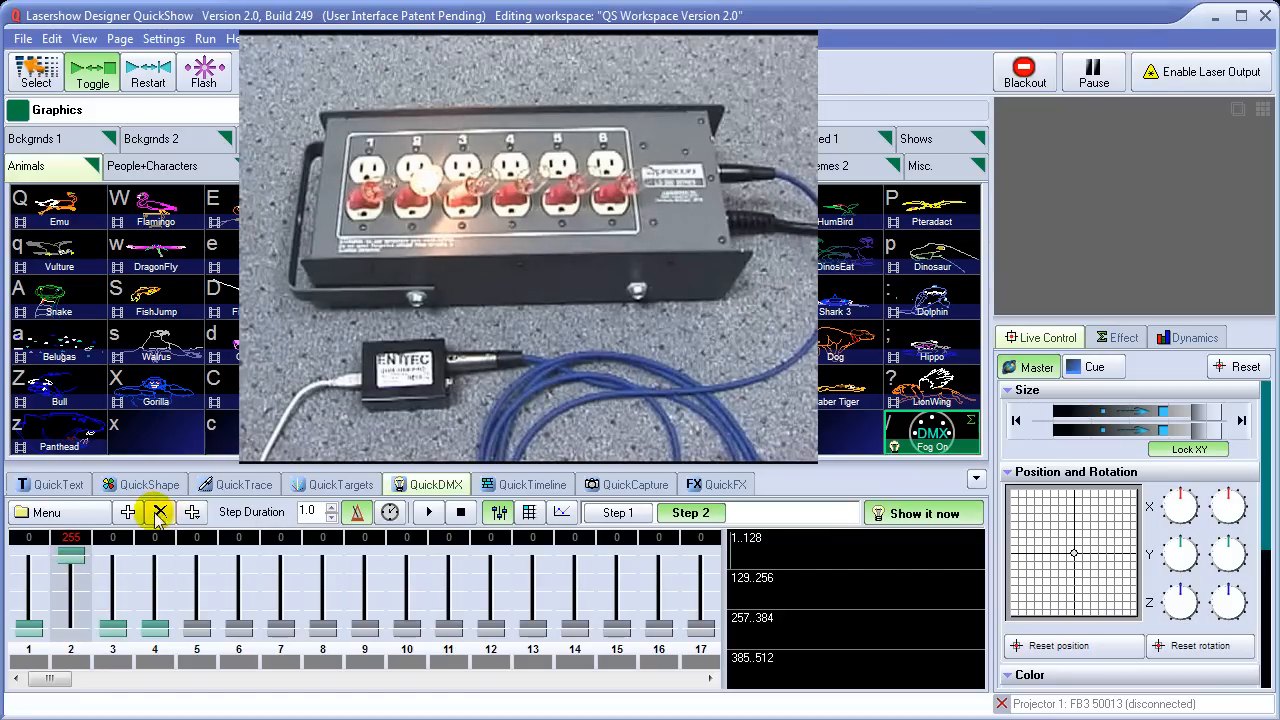
Step: Add a third step with only channel 3 raised to about 252 and a fourth with only channel 4 at 255
left_click(129, 513)
left_click_drag(76, 563, 112, 567)
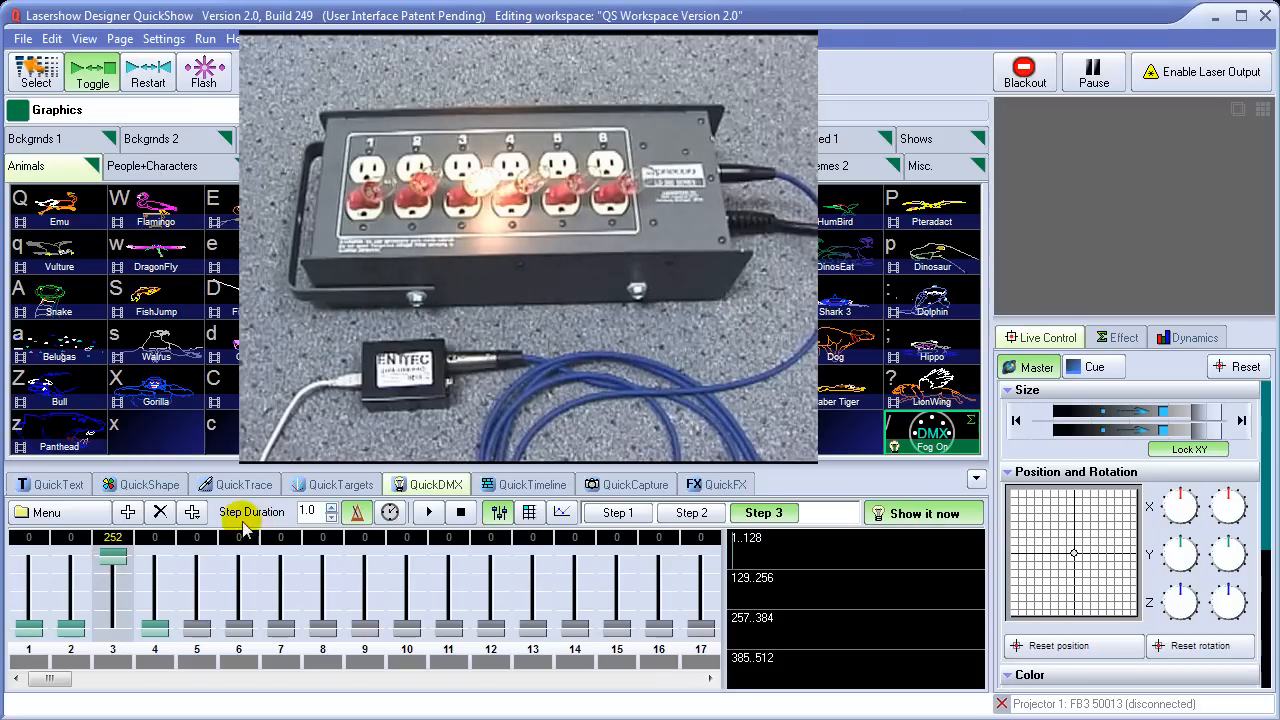
left_click_drag(110, 556, 150, 545)
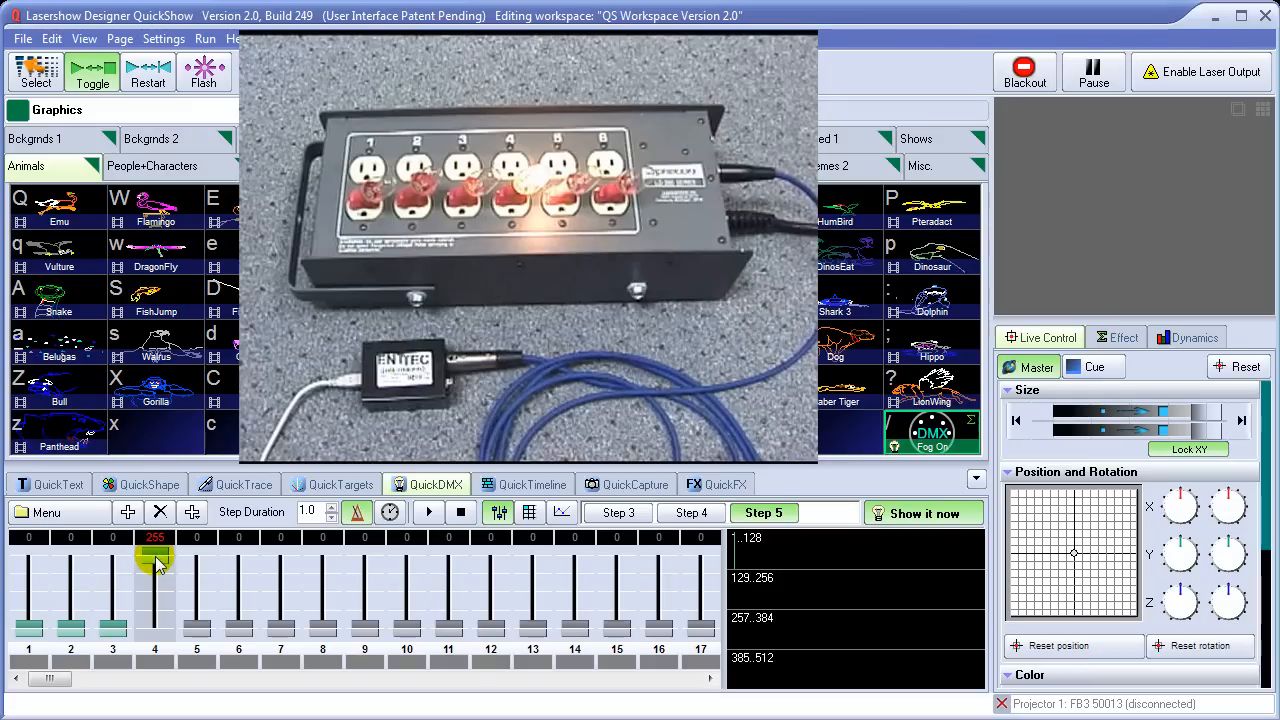
Step: Set only channel 5 to 255 in Step 5 and add a sixth step with only channel 6 at 255
left_click_drag(157, 563, 193, 555)
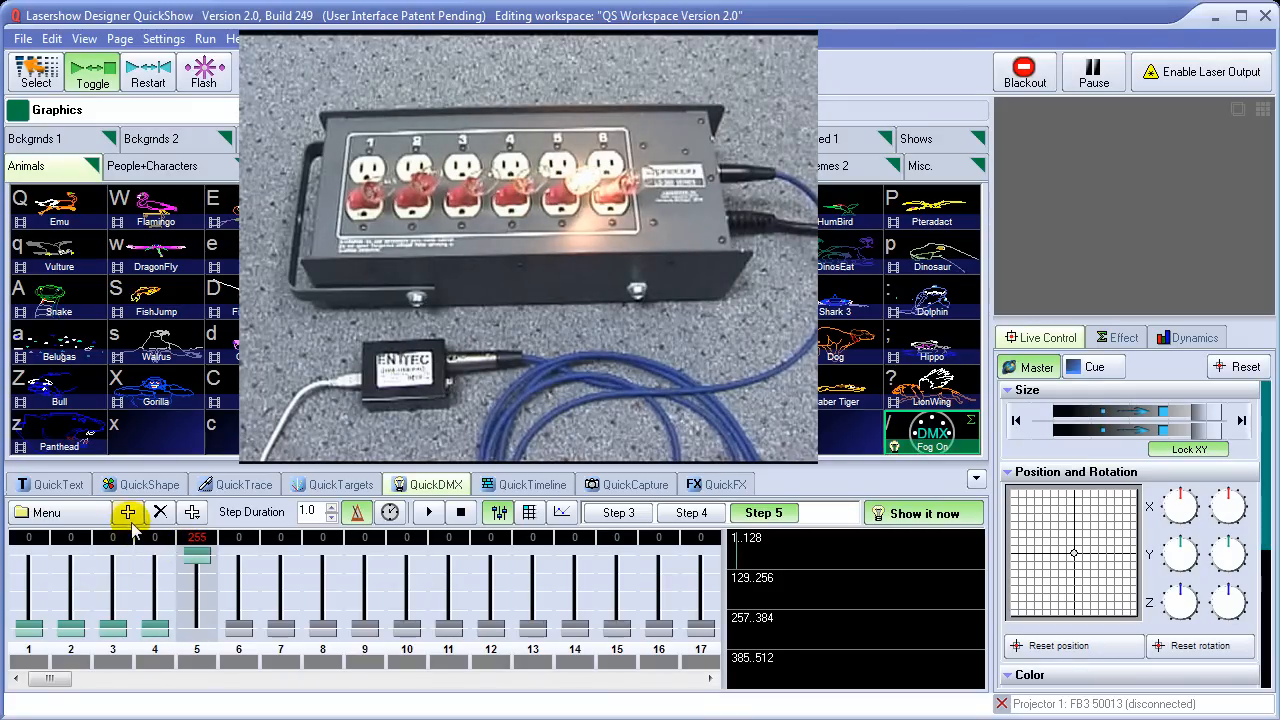
left_click(128, 512)
left_click_drag(198, 558, 232, 543)
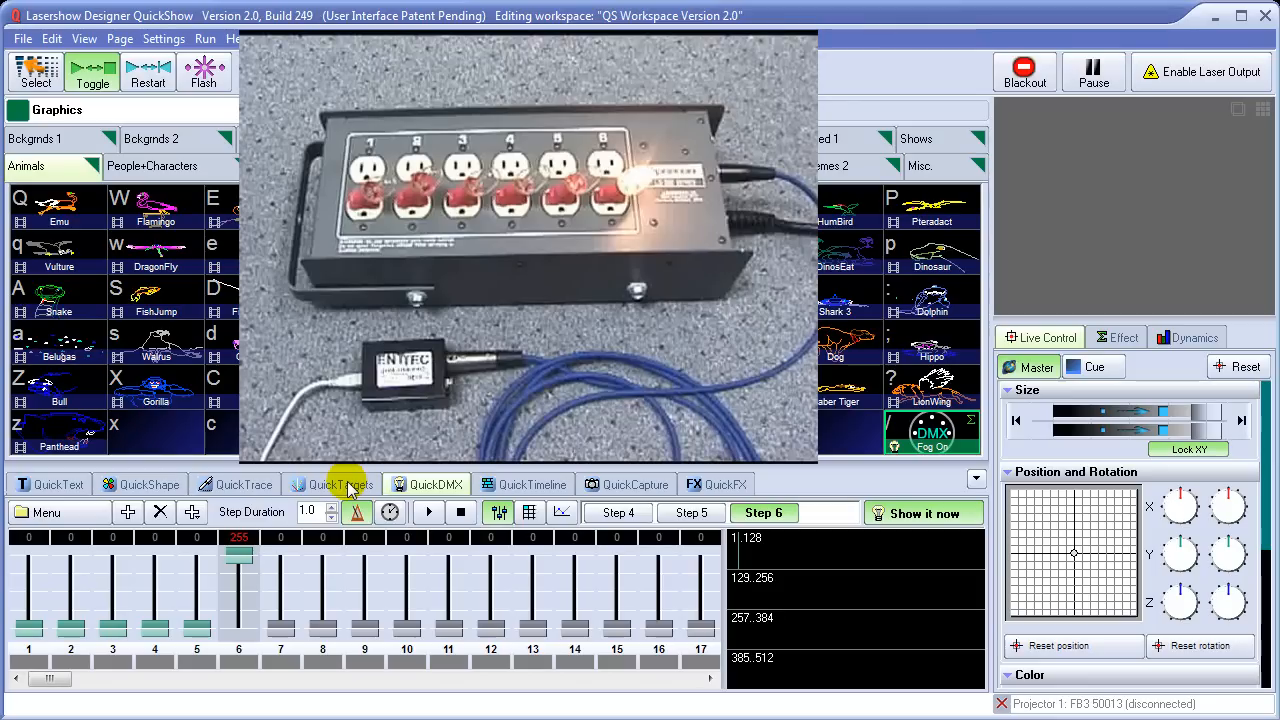
Step: Go back and forth through the six DMX steps to check the lit channel in each, ending on Step 1
left_click(695, 512)
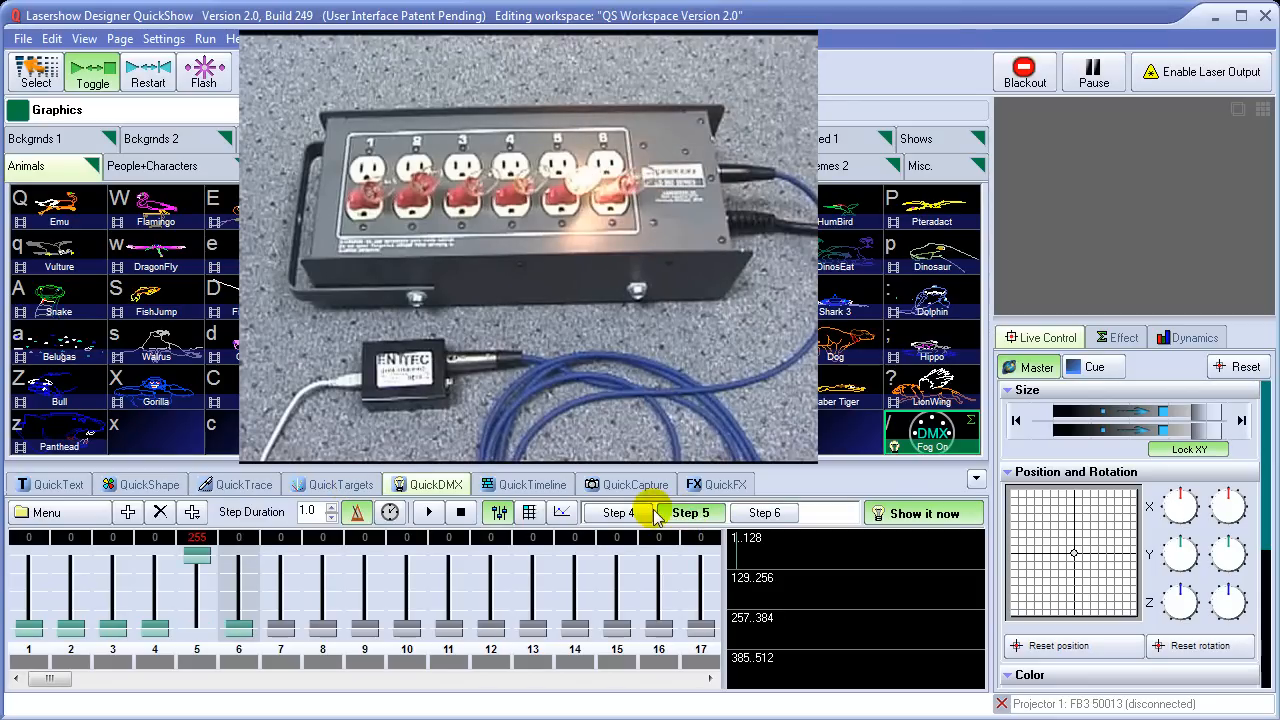
left_click(764, 514)
left_click(617, 512)
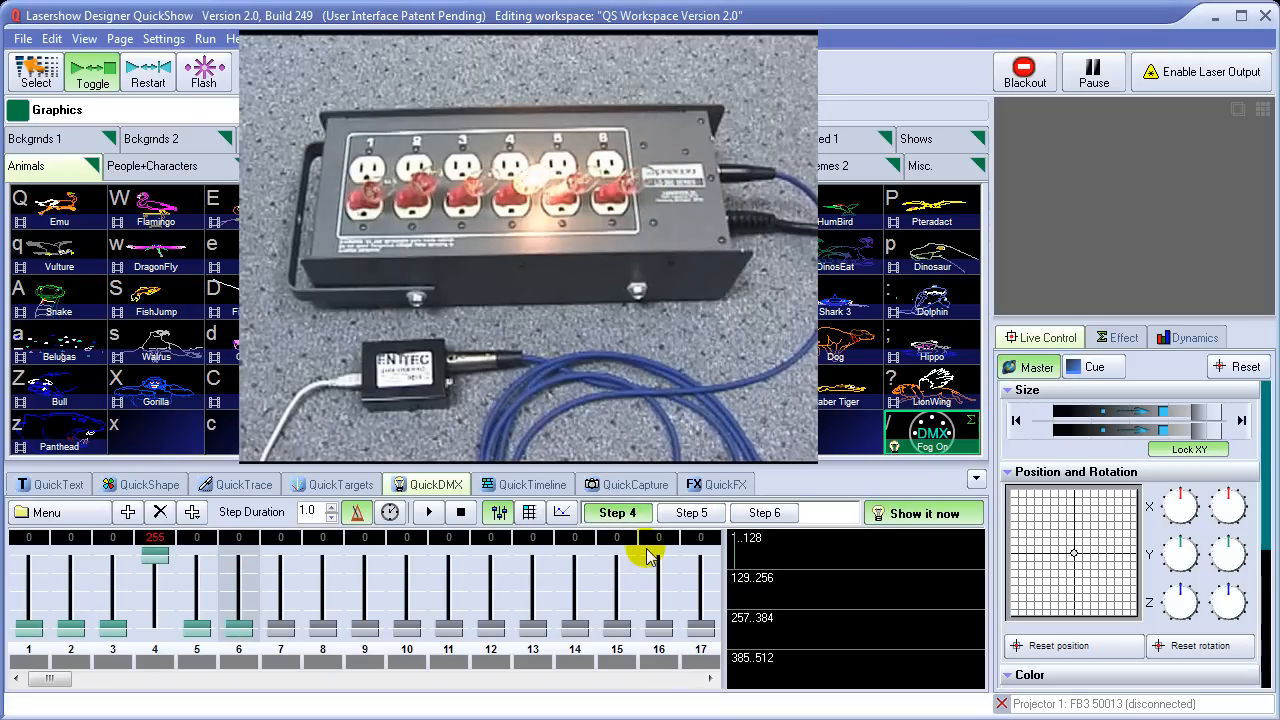
key("Left")
key("Left")
key("Left")
key("Right")
key("Right")
key("Right")
key("Right")
key("Right")
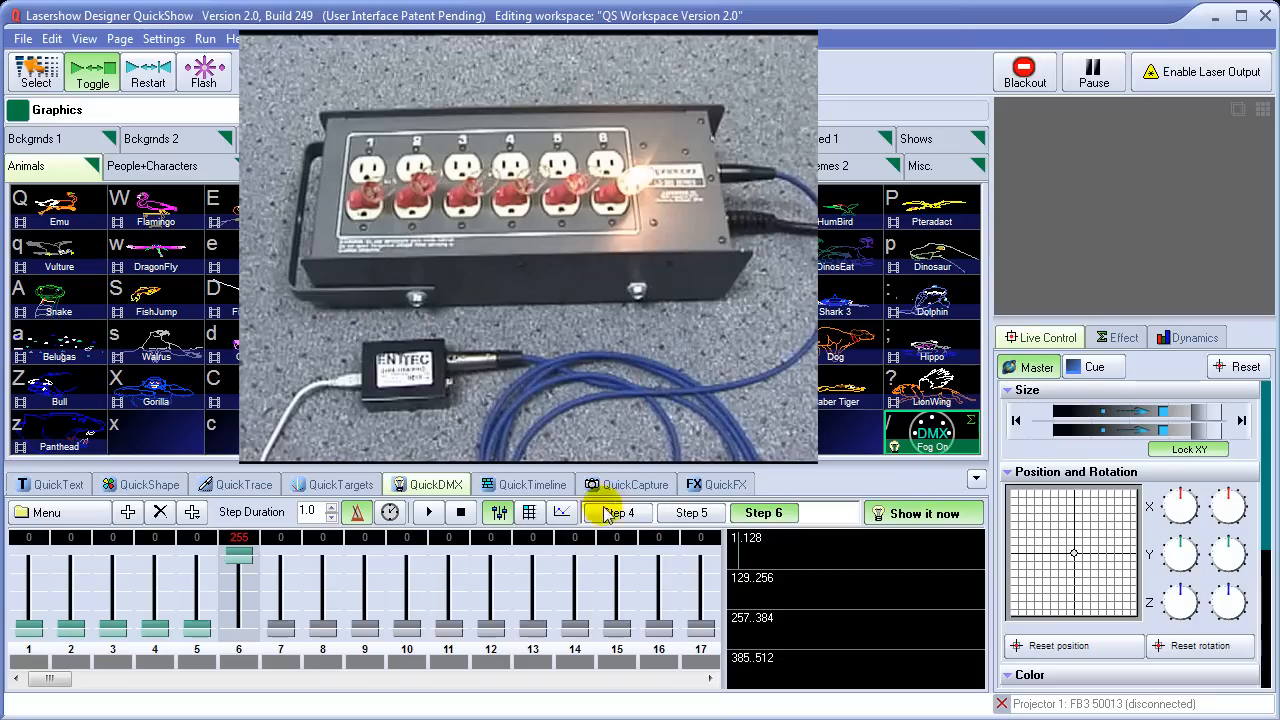
key("Left")
key("Left")
key("Left")
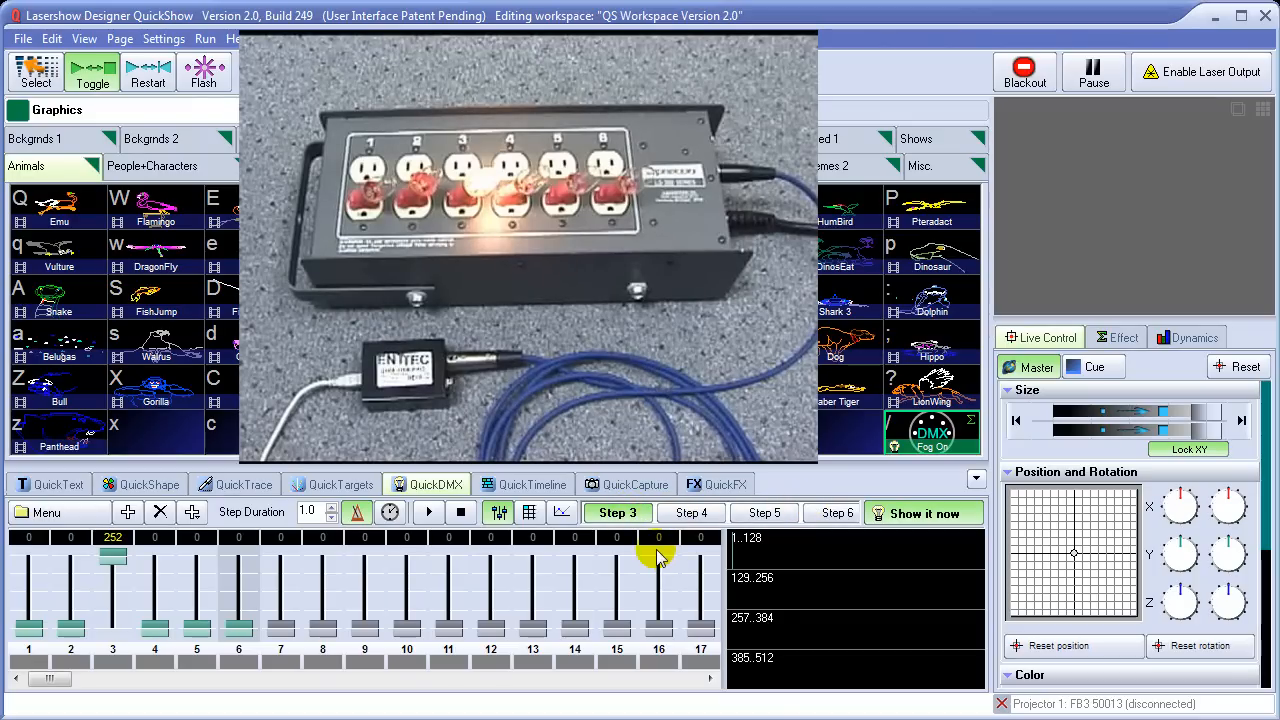
scroll(658, 557, "up", 2)
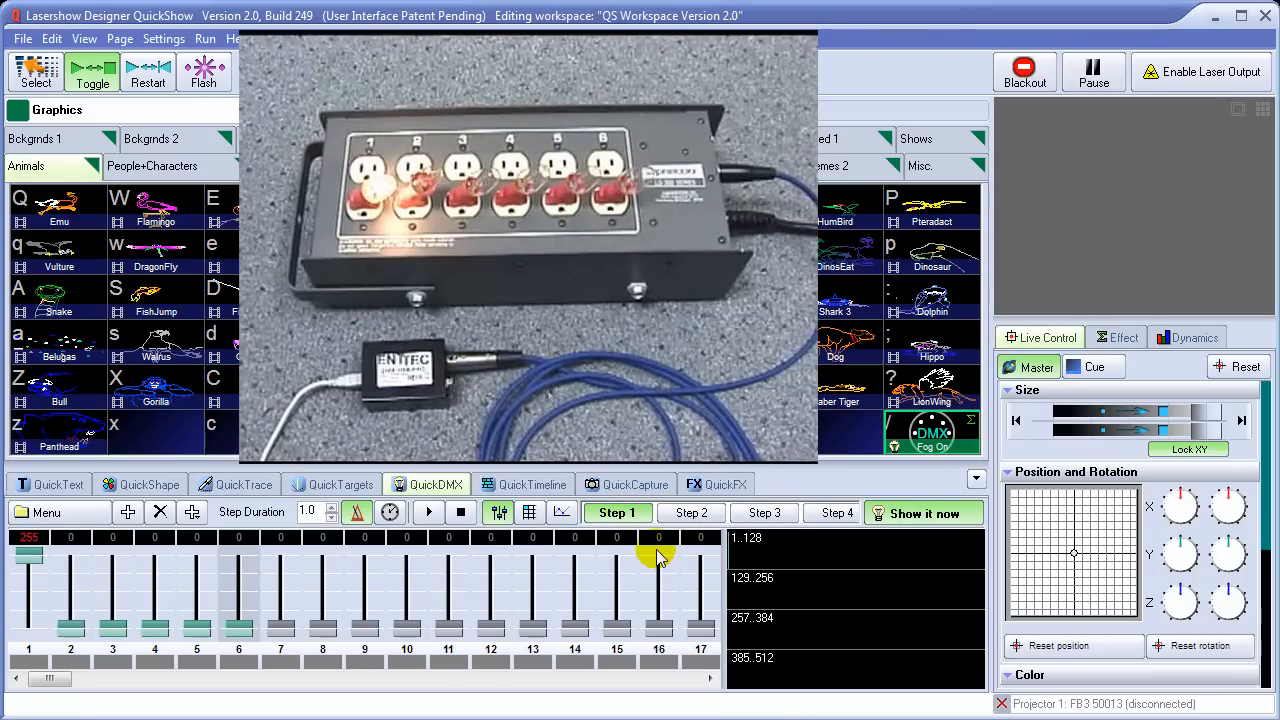
Step: Cycle through the DMX steps again in both directions and compare the lit channel of each with the dimmer output
scroll(658, 557, "down", 2)
scroll(658, 557, "up", 2)
scroll(658, 557, "down", 5)
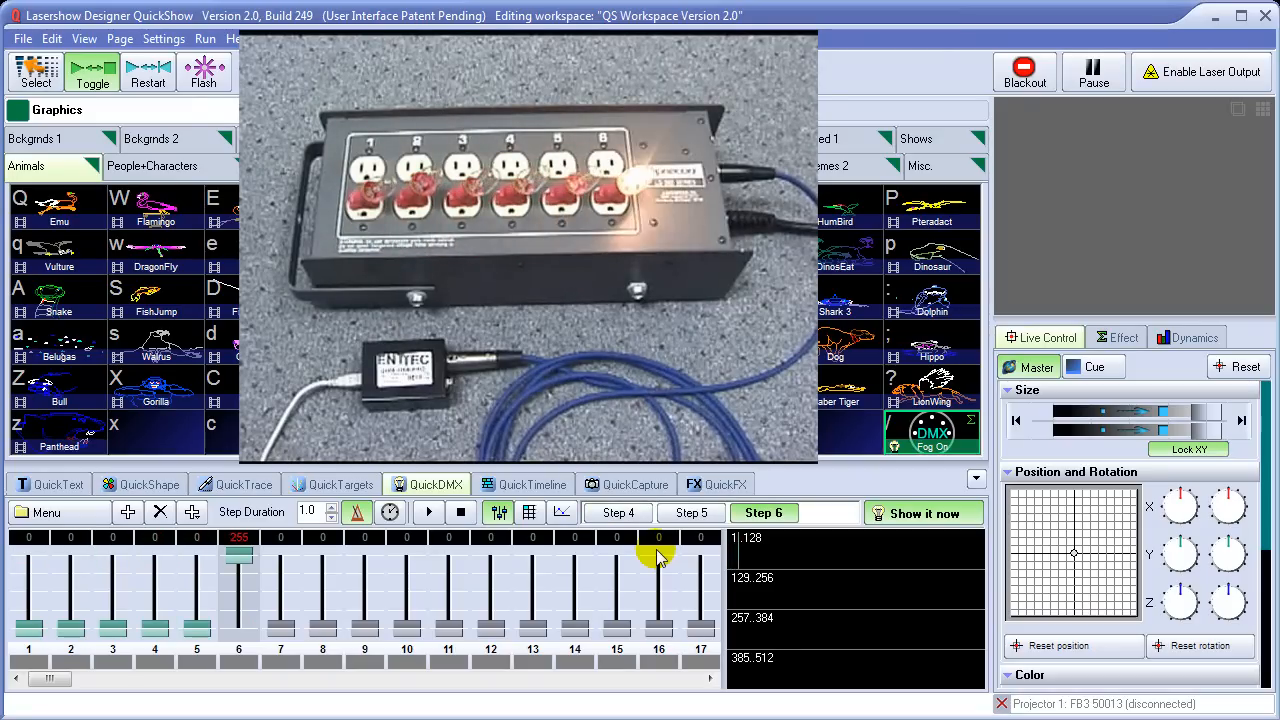
scroll(658, 557, "up", 5)
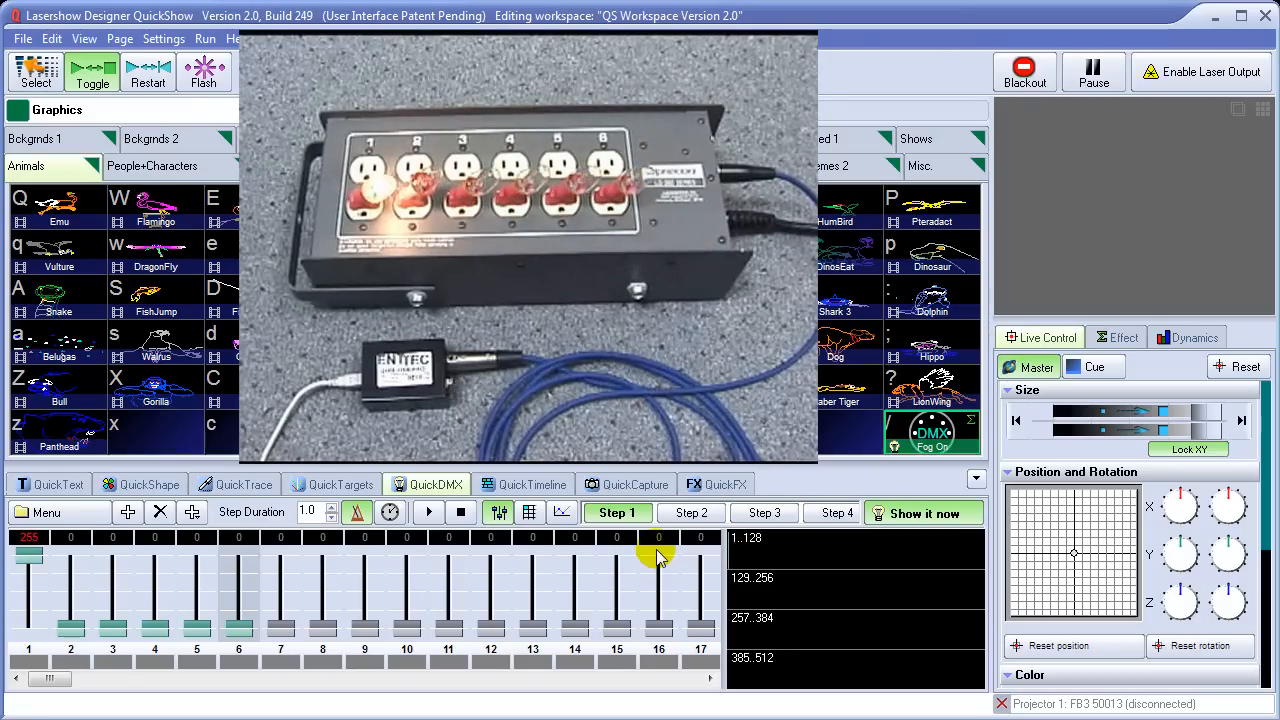
left_click(682, 511)
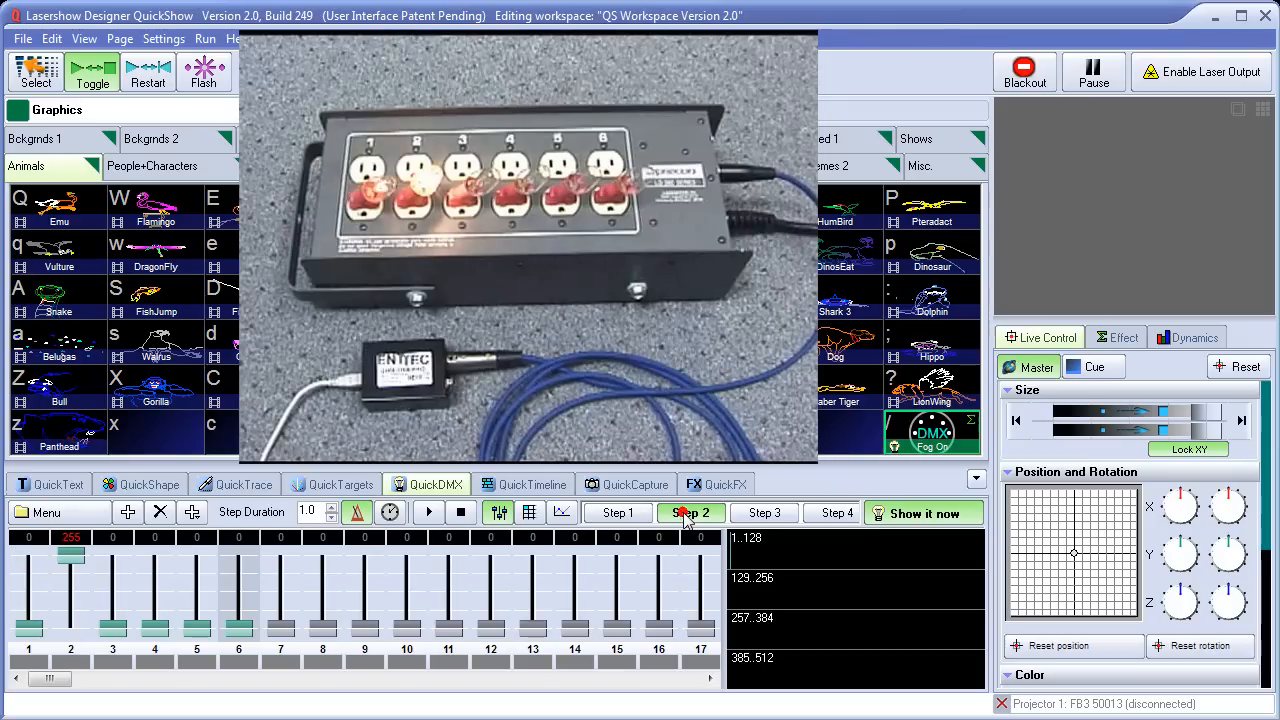
left_click(761, 514)
left_click(826, 514)
left_click(772, 515)
left_click(704, 515)
left_click(637, 514)
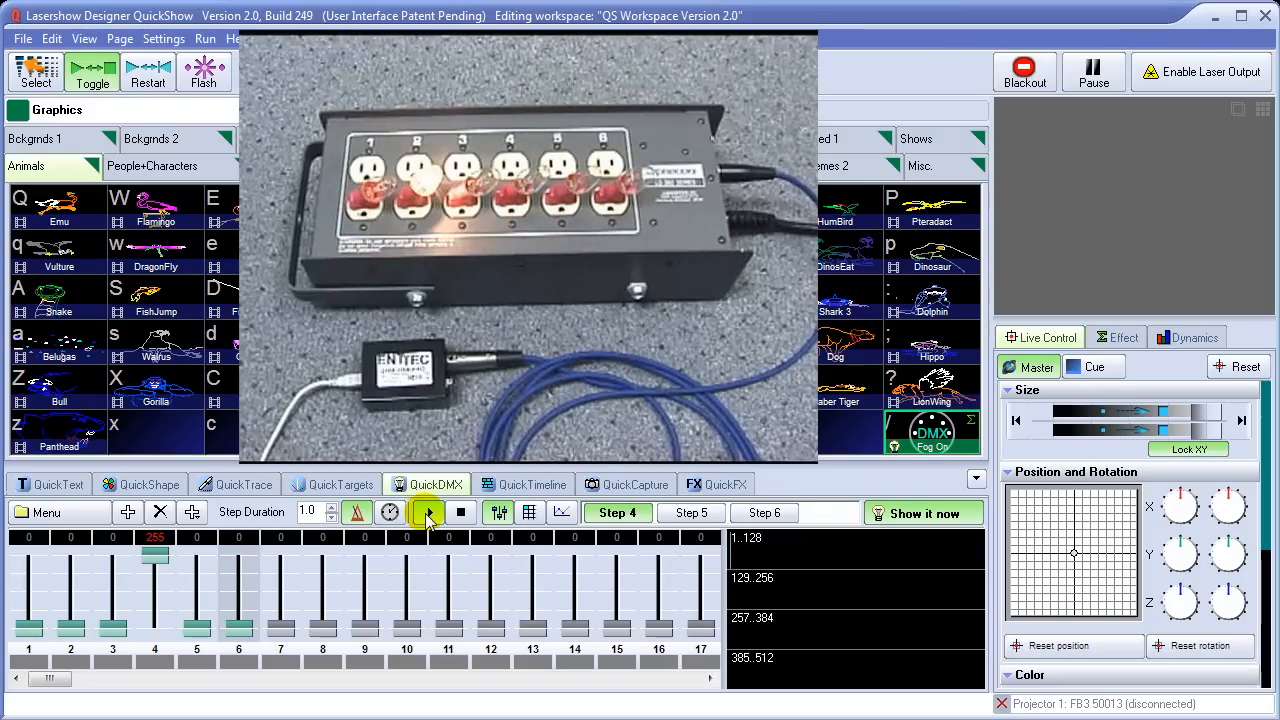
Step: Play the chase sequence and tap in a beat tempo of about 88 BPM
left_click(460, 514)
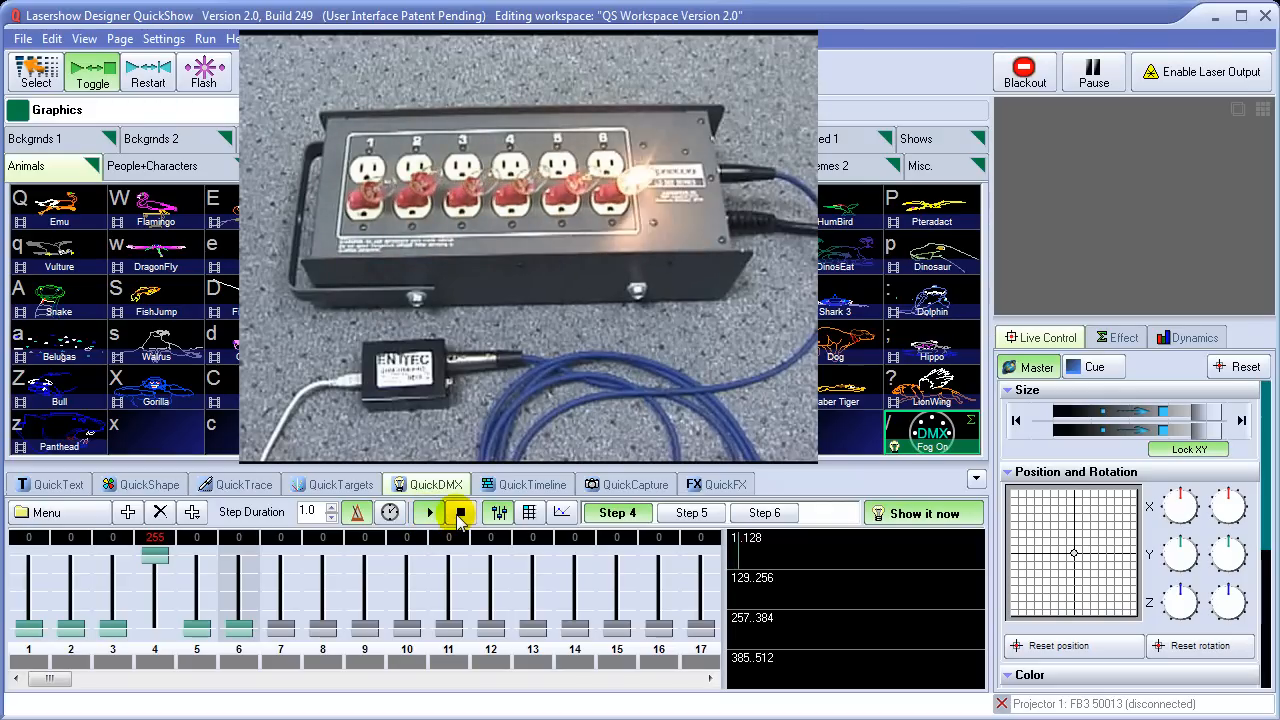
left_click(389, 512)
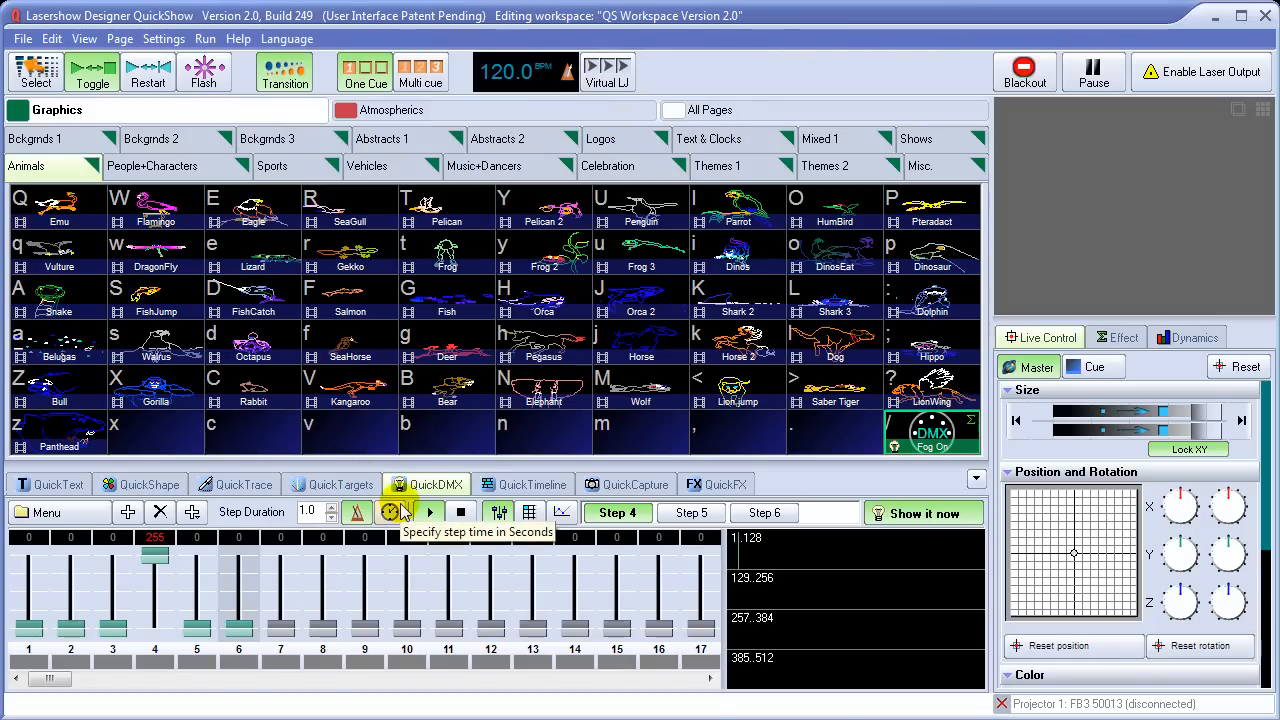
key("space")
key("space")
key("space")
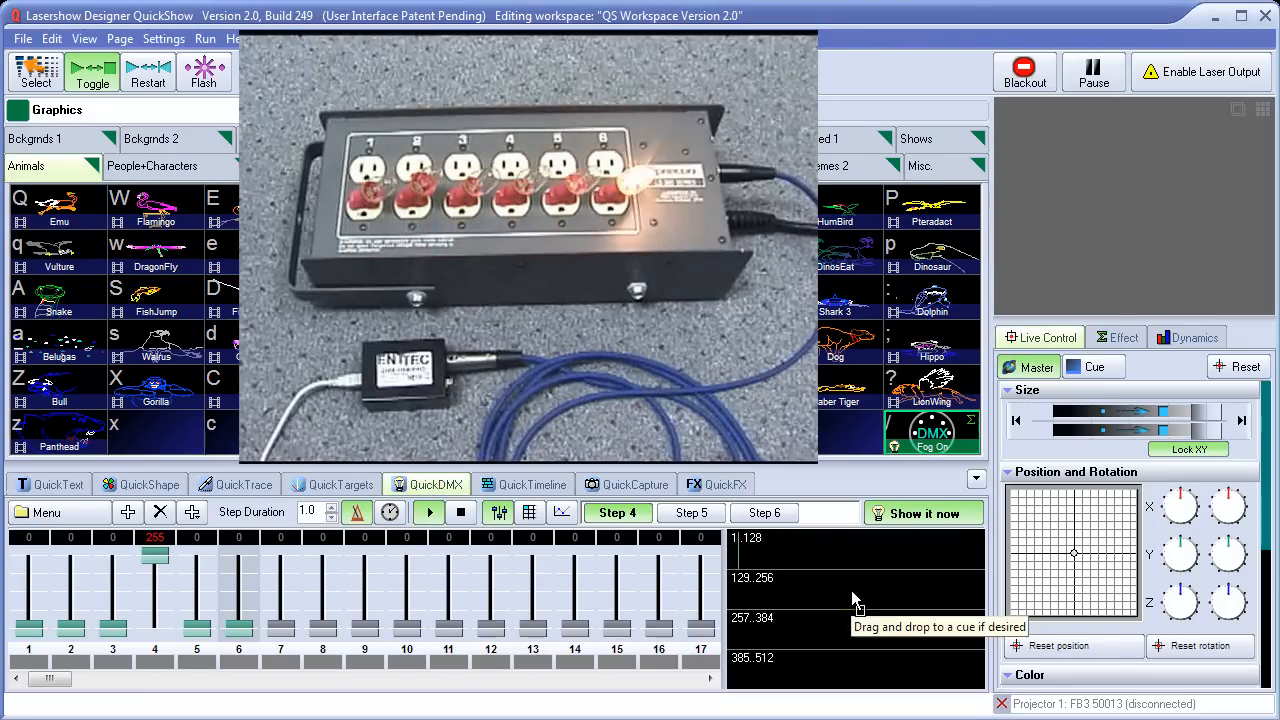
Step: Store the chase sequence as a cue in the empty cell beside Fog On and test the cue by starting and stopping it
left_click_drag(851, 590, 843, 508)
left_click_drag(835, 440, 836, 442)
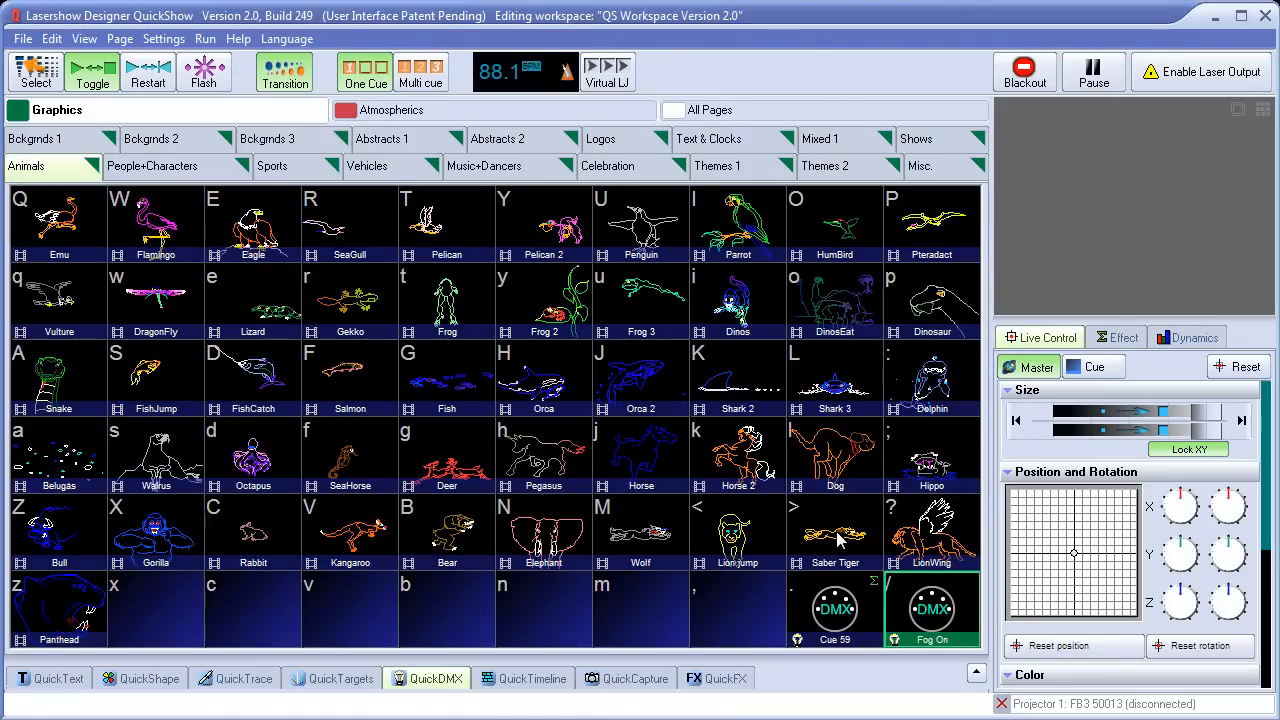
left_click(838, 612)
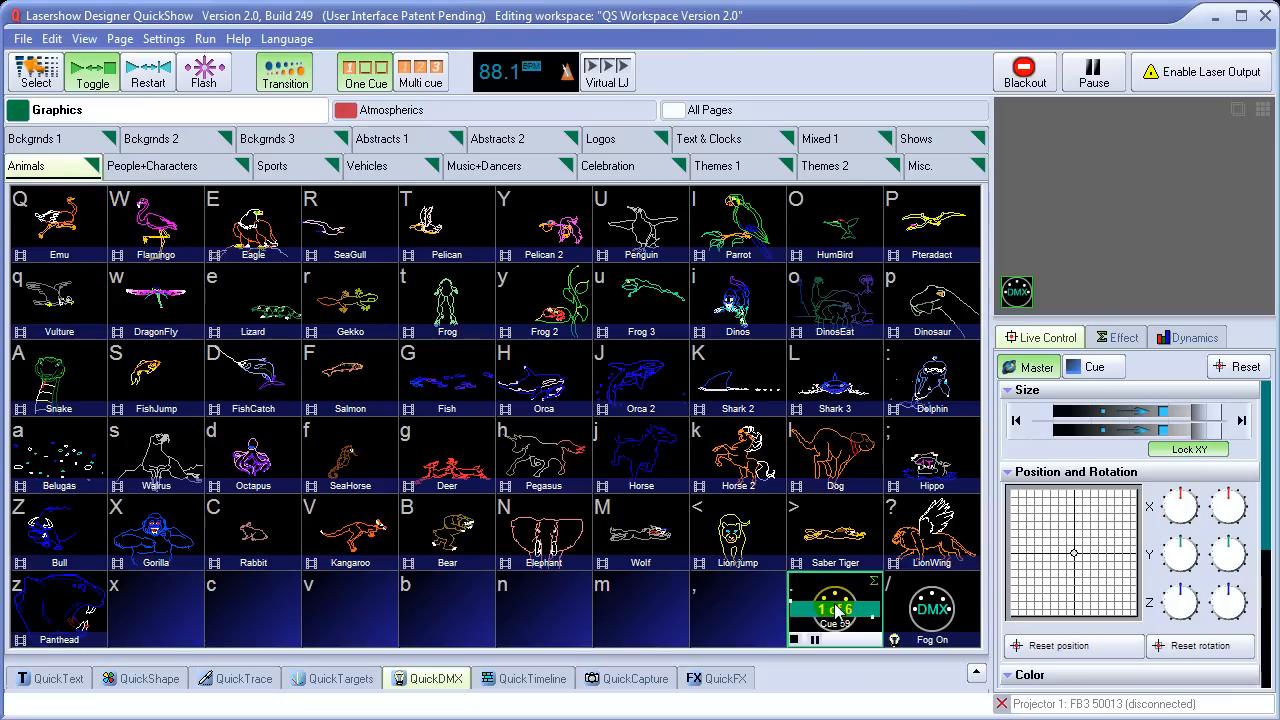
left_click(838, 612)
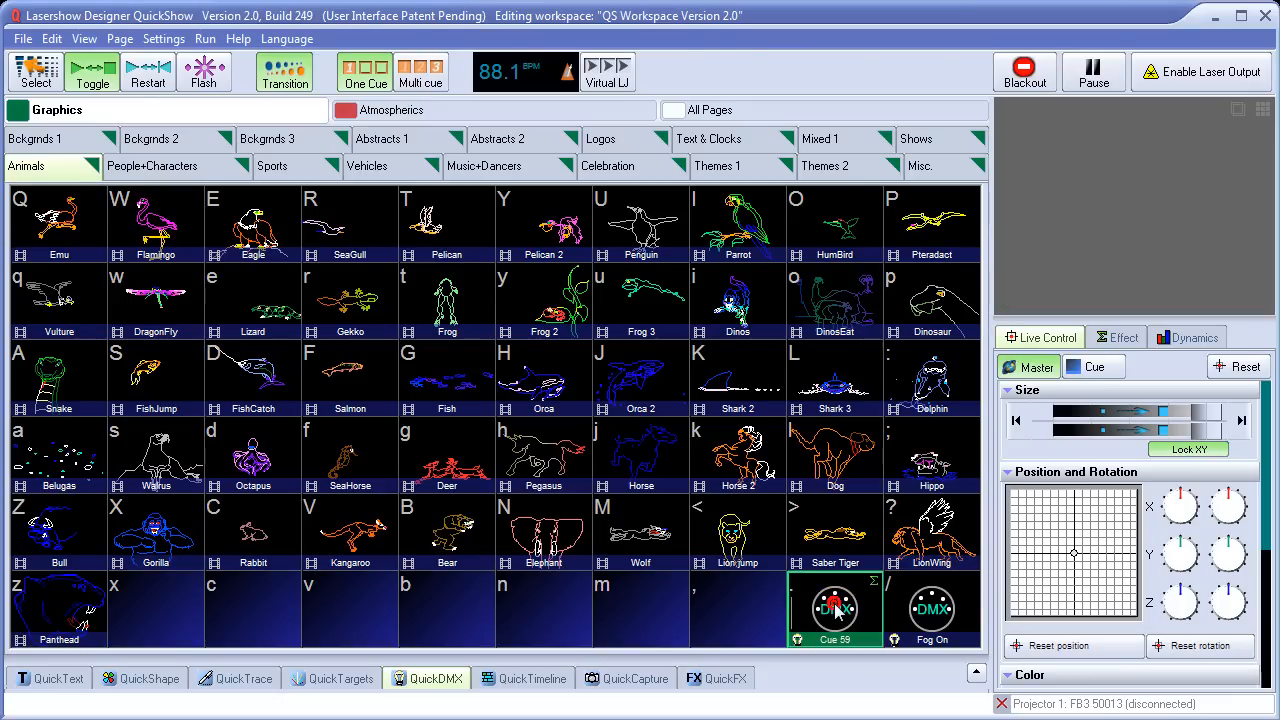
Step: Reopen QuickDMX, set the step duration to 3.0 seconds and turn live output back on
left_click(437, 680)
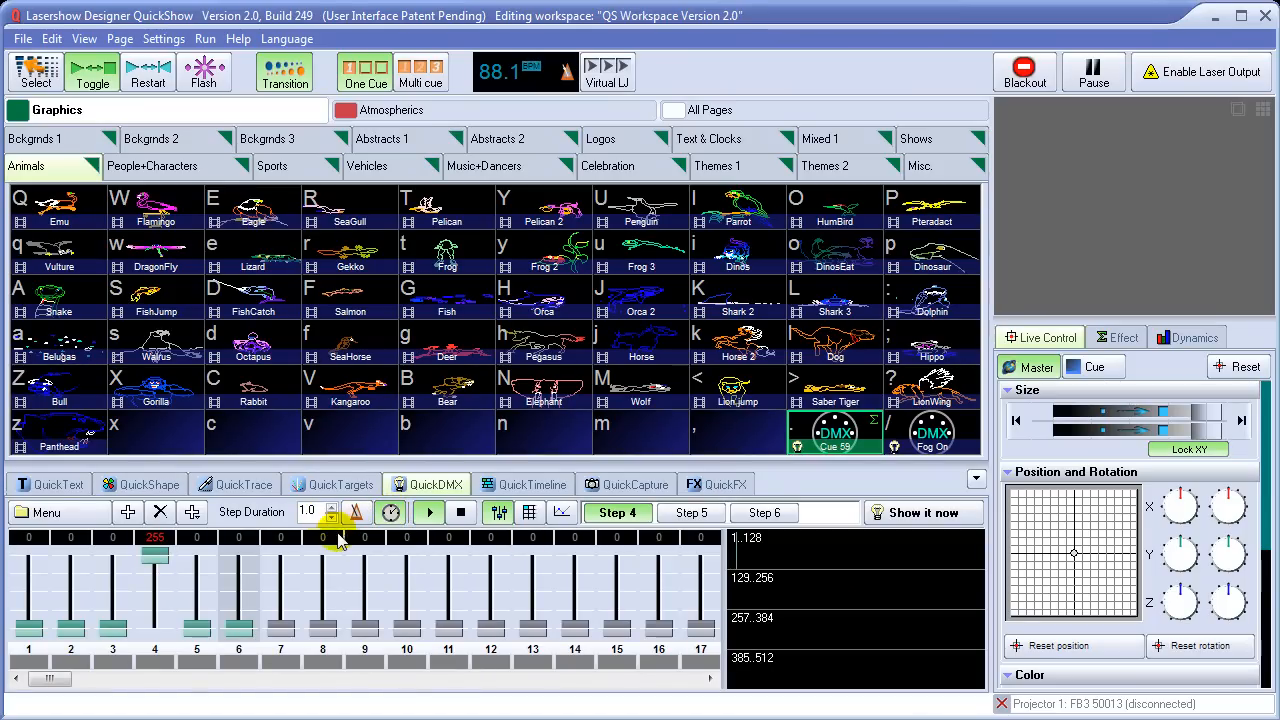
double_click(314, 511)
type("3.0")
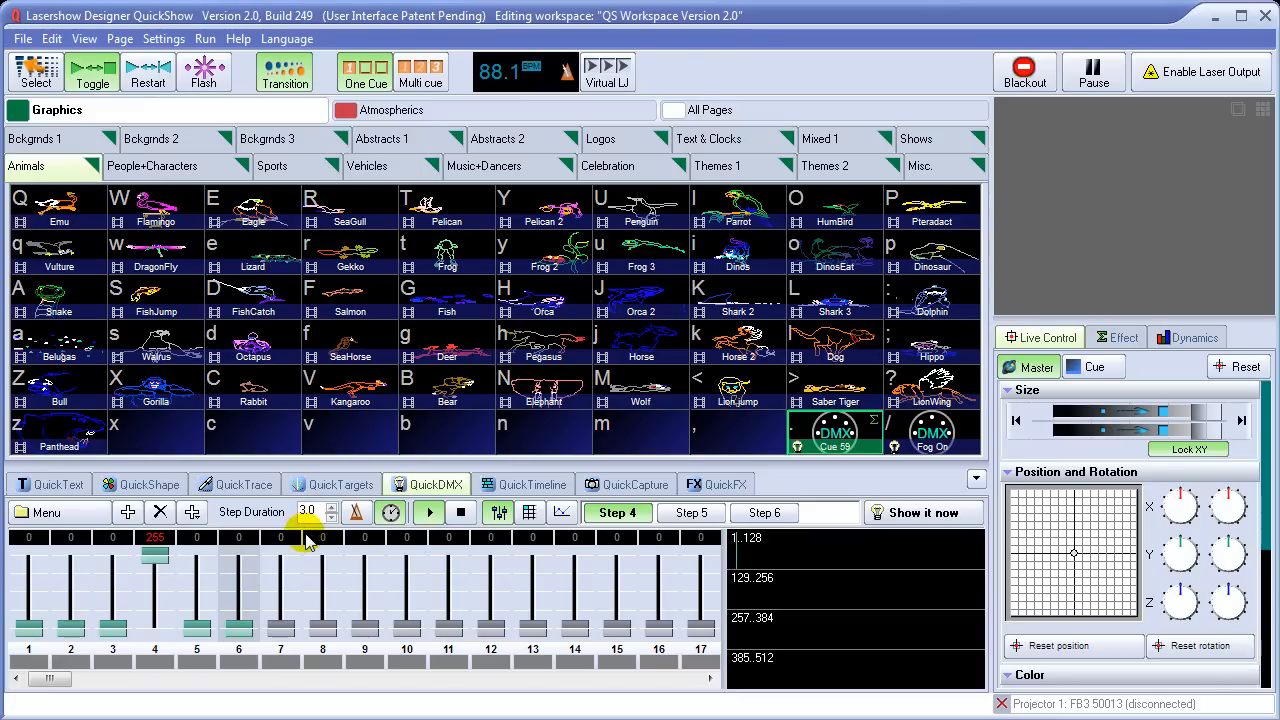
left_click(910, 515)
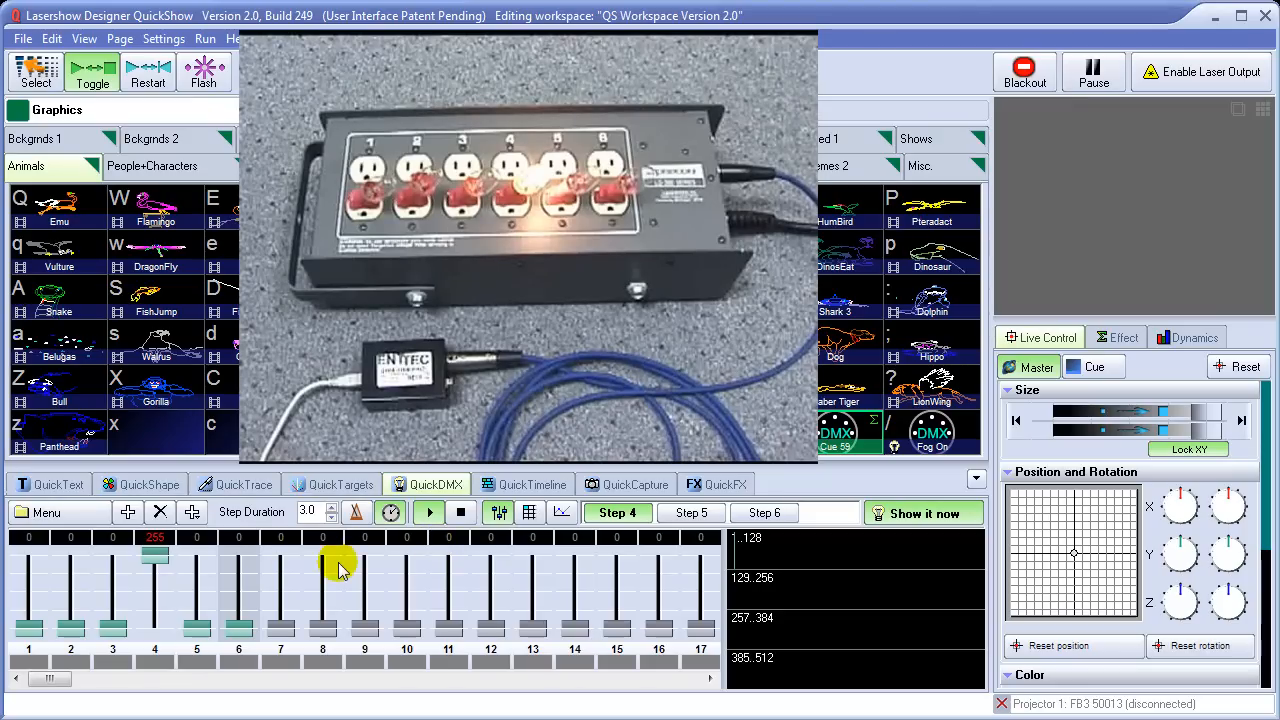
Step: Switch the step timing to beats and set the step duration to 1.0
left_click(356, 514)
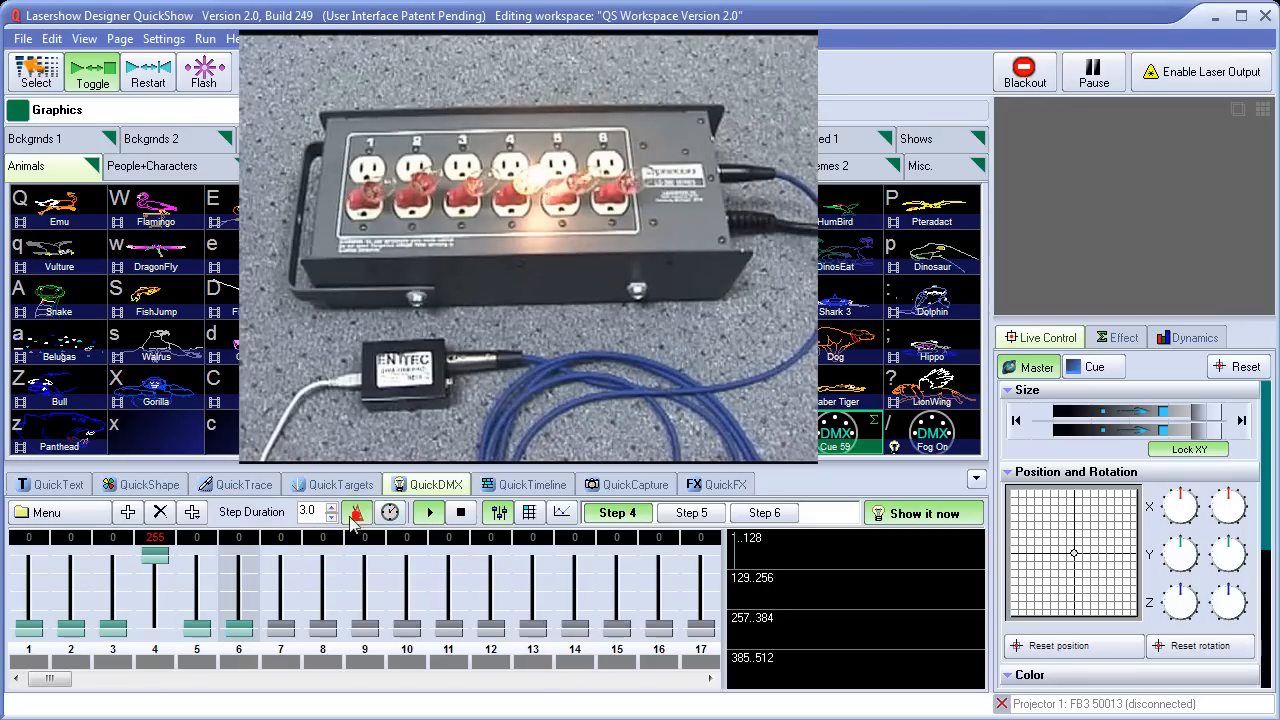
double_click(316, 514)
type("1")
left_click(318, 515)
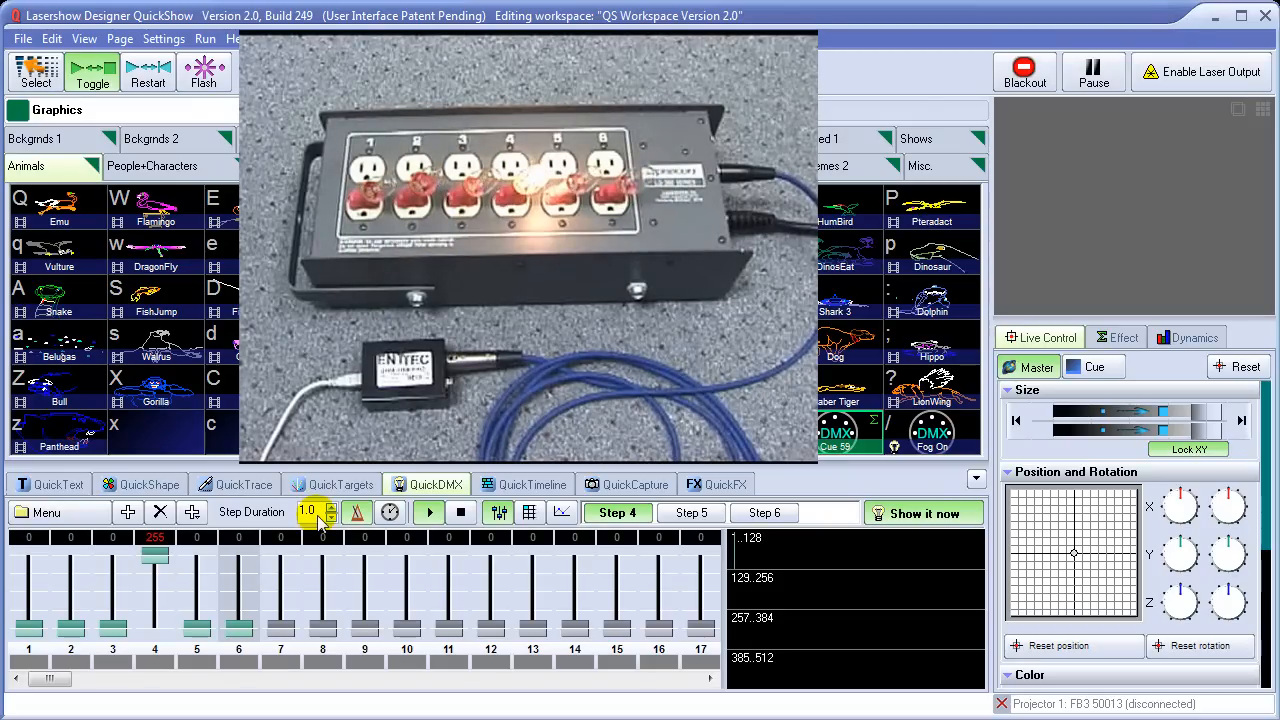
Step: Stop the sequence playback and view the individual DMX steps, ending on Step 1
left_click(432, 514)
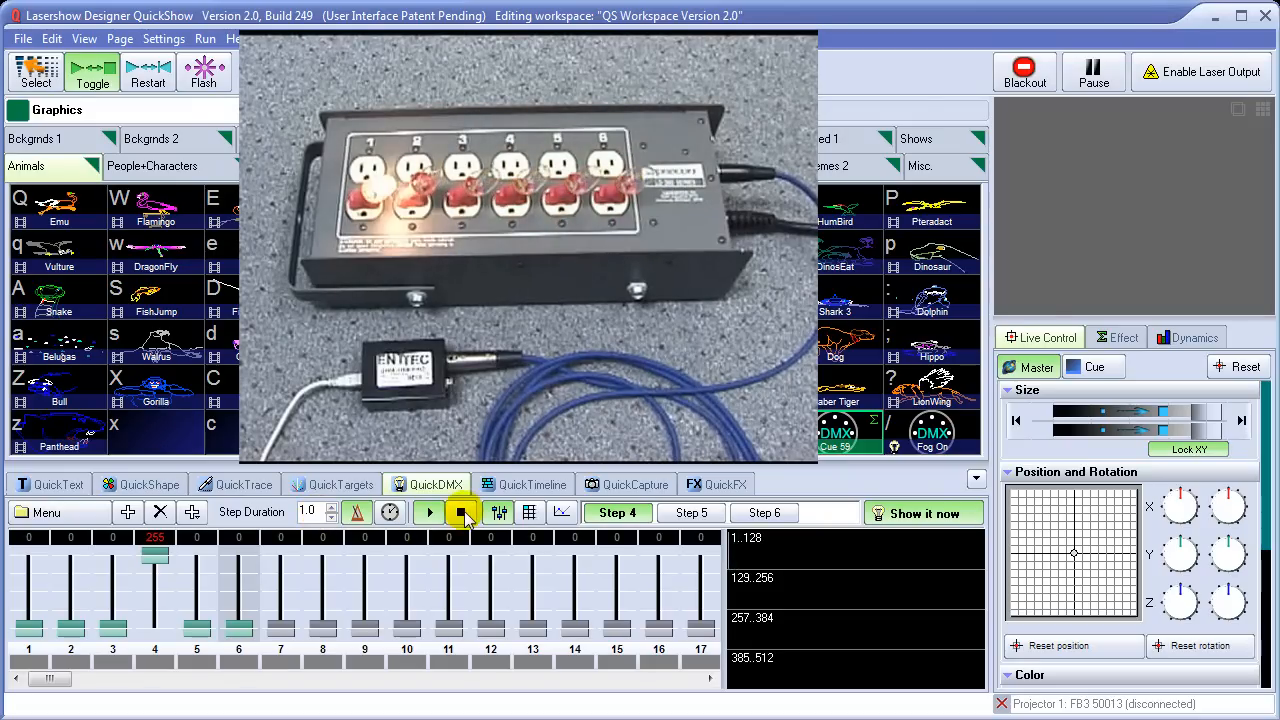
left_click(461, 514)
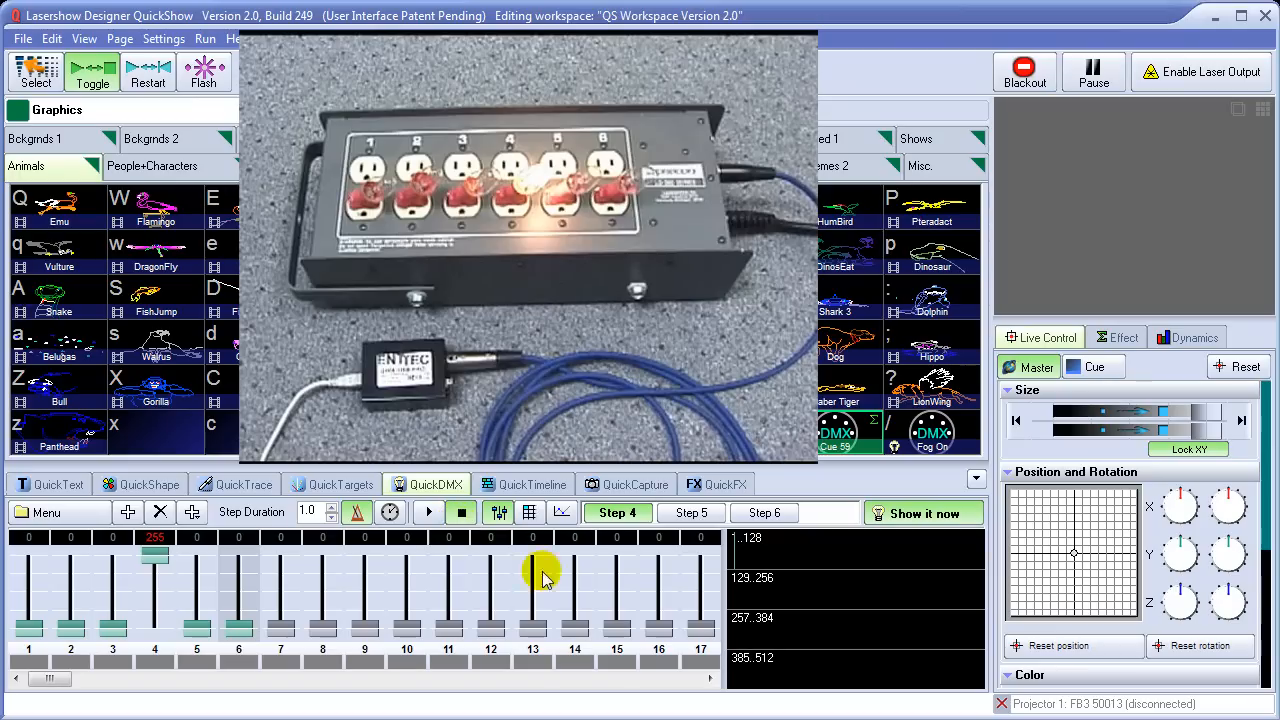
left_click(691, 513)
left_click(760, 515)
left_click(691, 513)
left_click(618, 513)
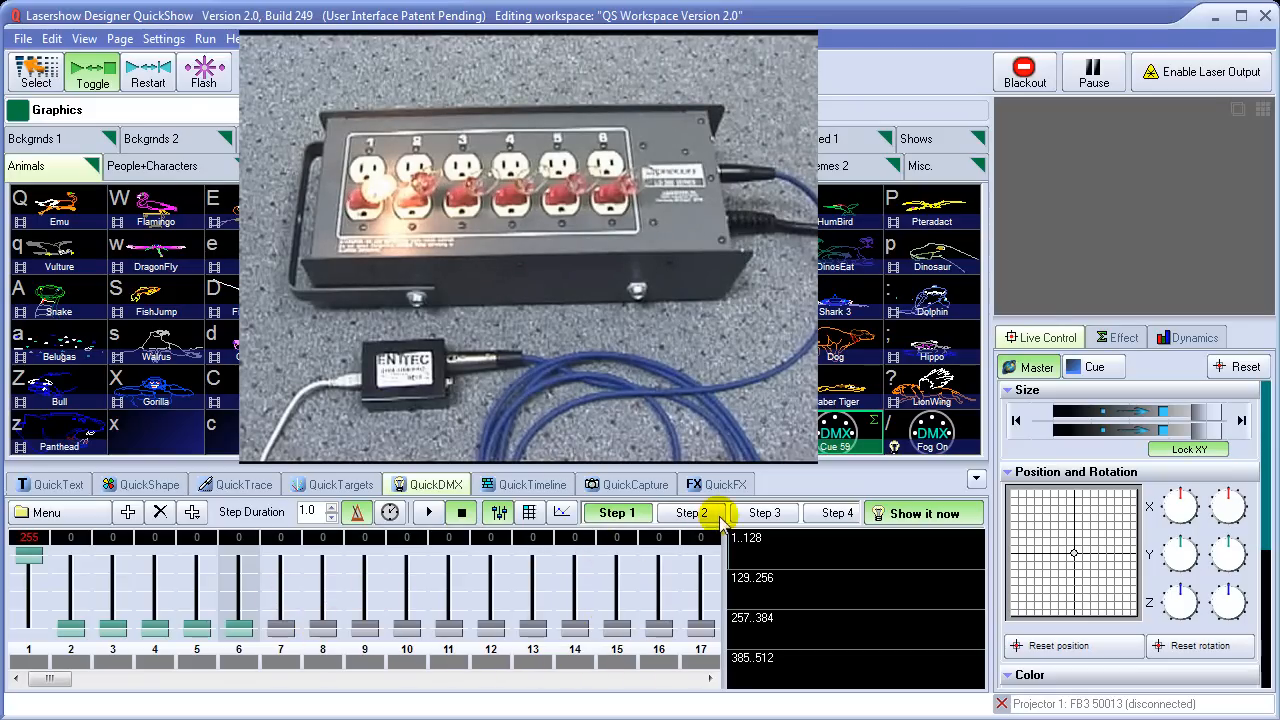
left_click(830, 513)
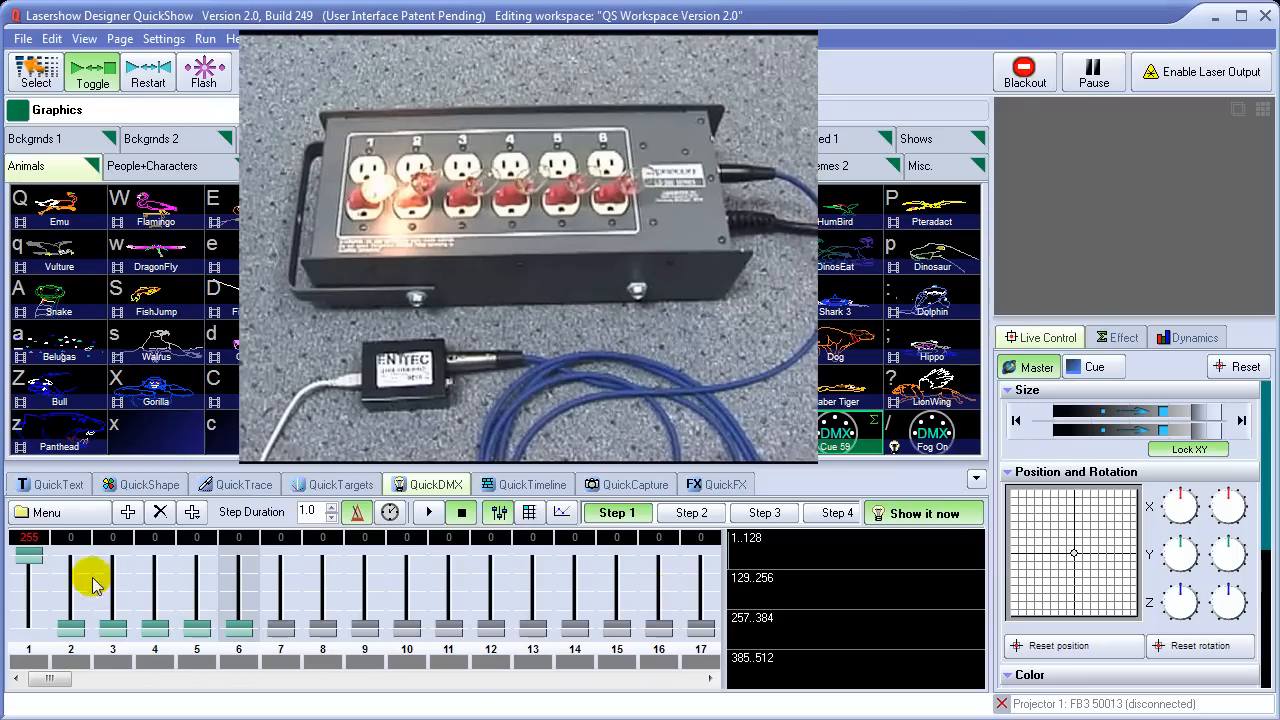
Step: Set the width of the DMX channel sliders to Large
left_click(60, 512)
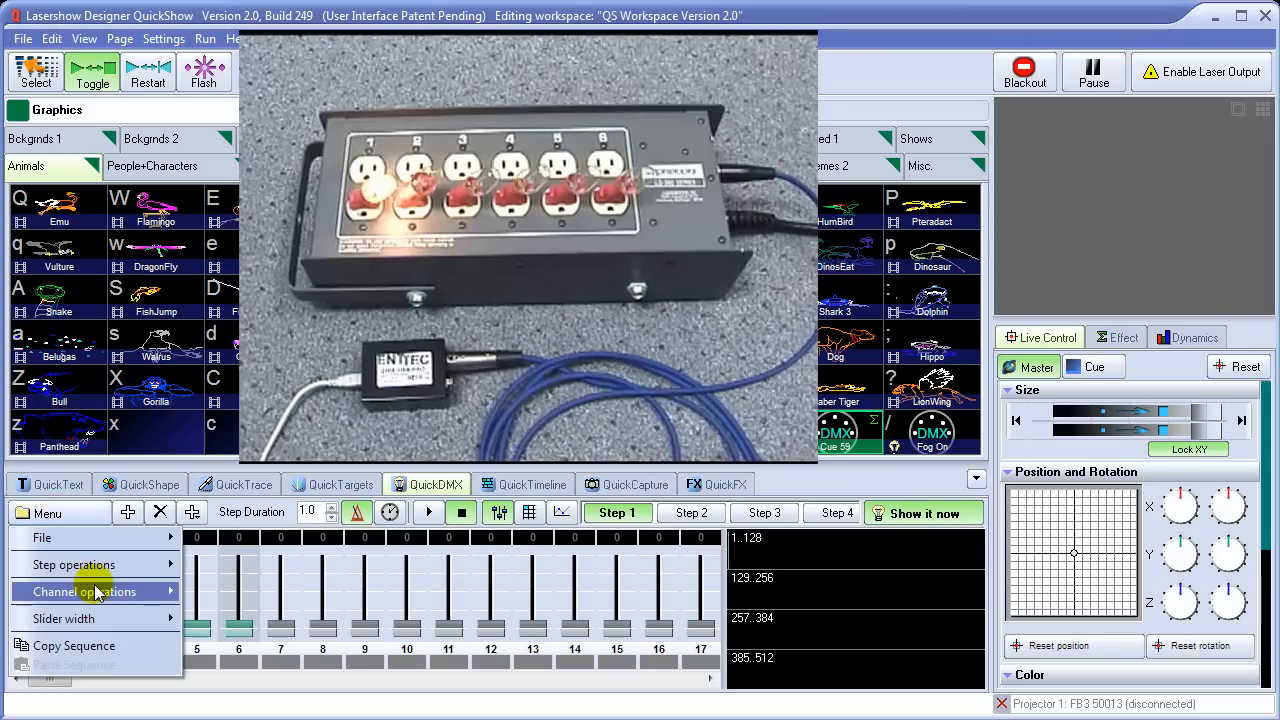
mouse_move(104, 622)
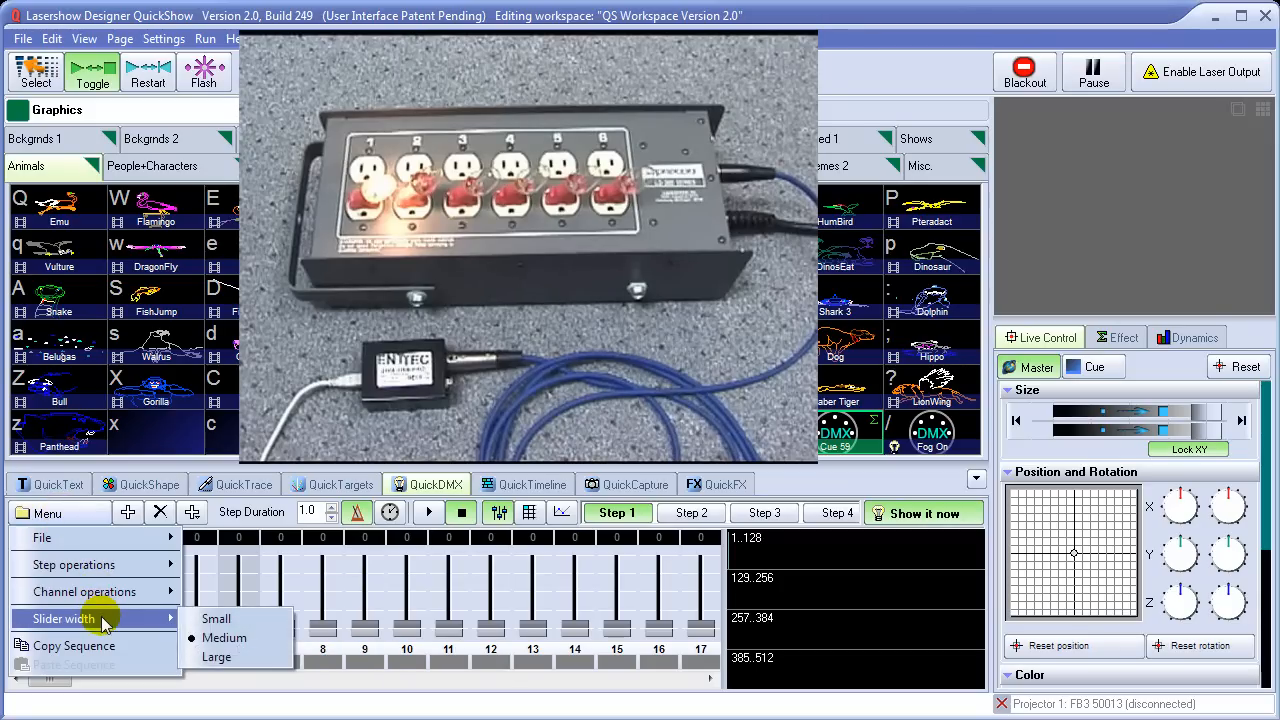
left_click(216, 656)
mouse_move(38, 558)
left_mouse_down()
mouse_move(40, 634)
mouse_move(40, 554)
left_mouse_up()
left_click_drag(88, 626, 137, 648)
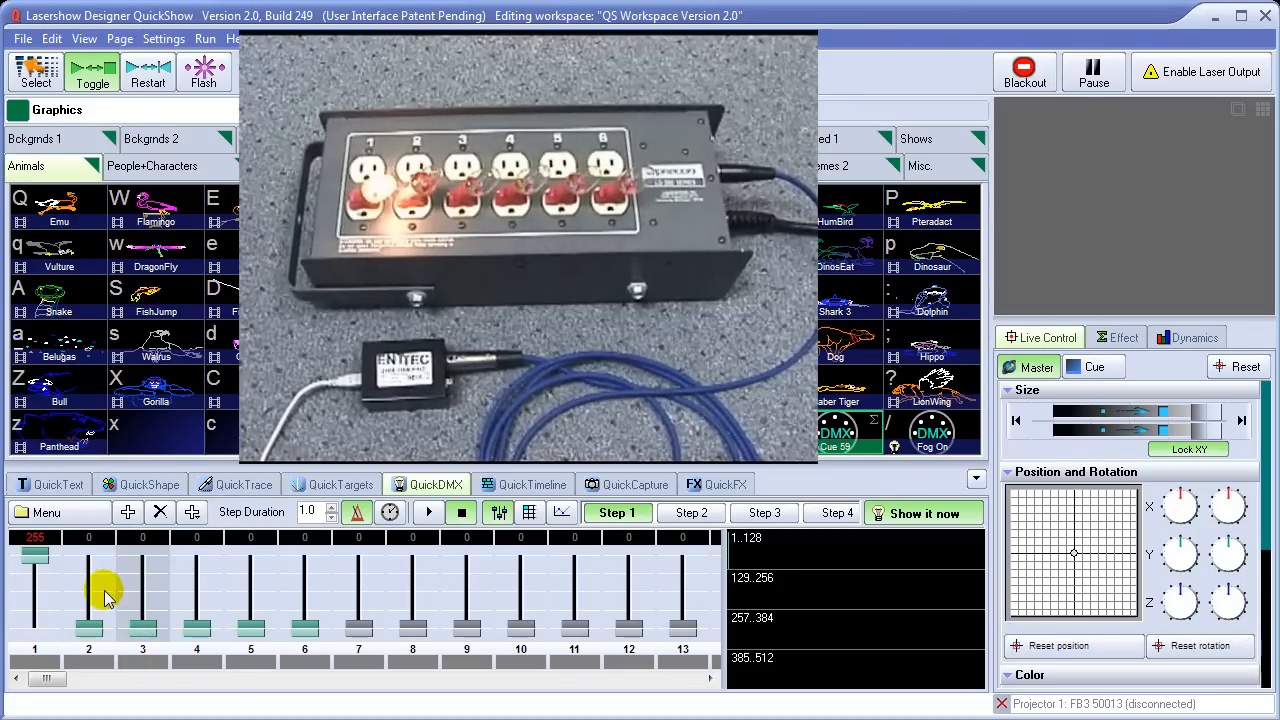
Step: Try the Small slider width and return the channel sliders to Large
left_click(58, 518)
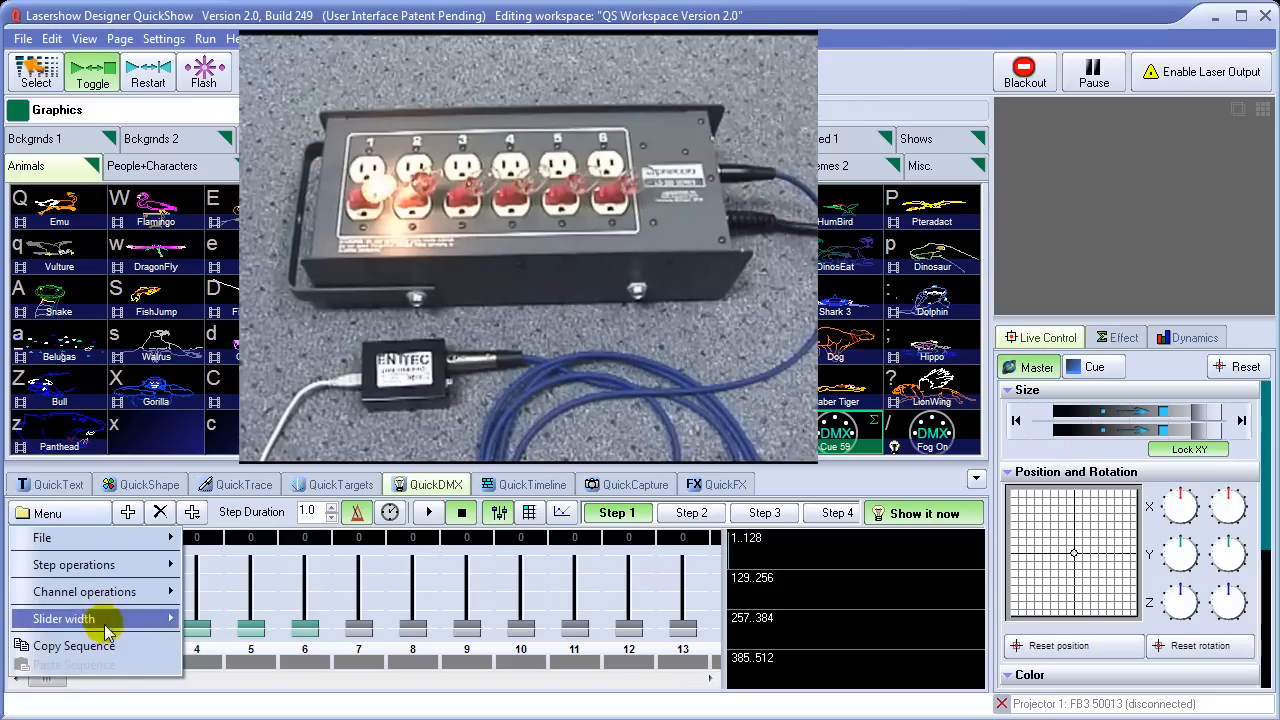
mouse_move(109, 627)
left_click(214, 618)
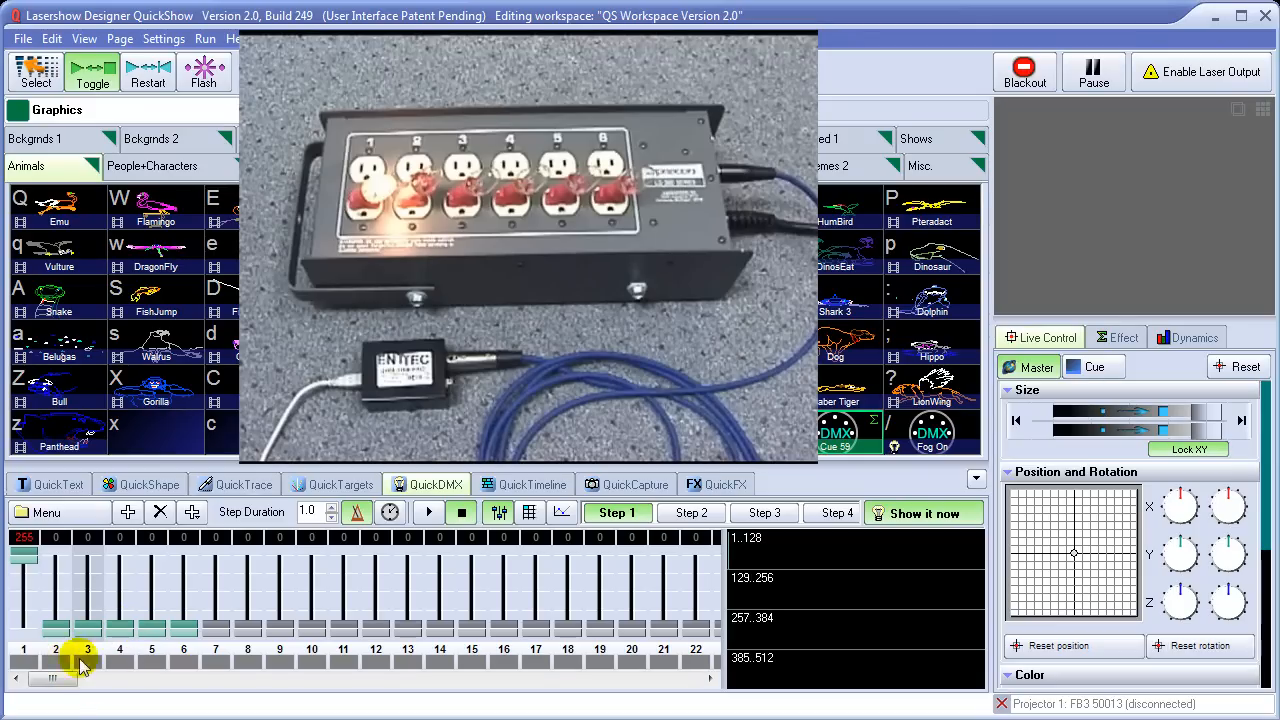
left_click(46, 512)
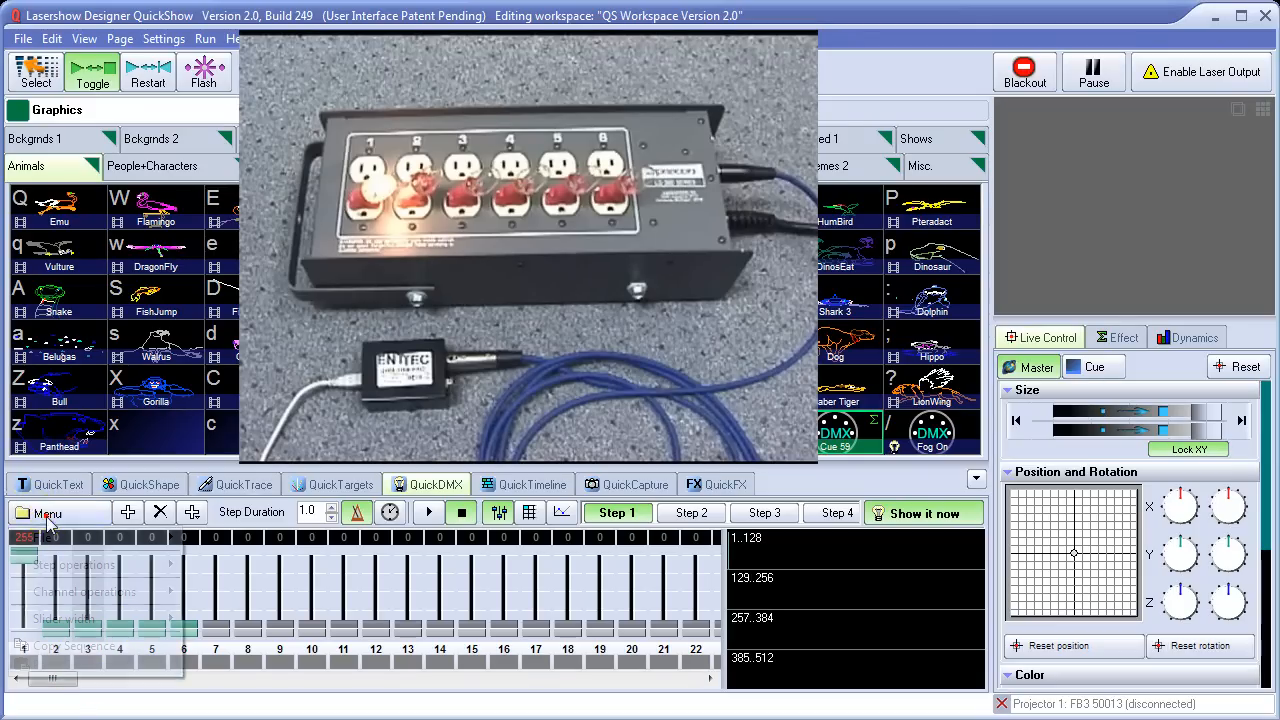
mouse_move(90, 622)
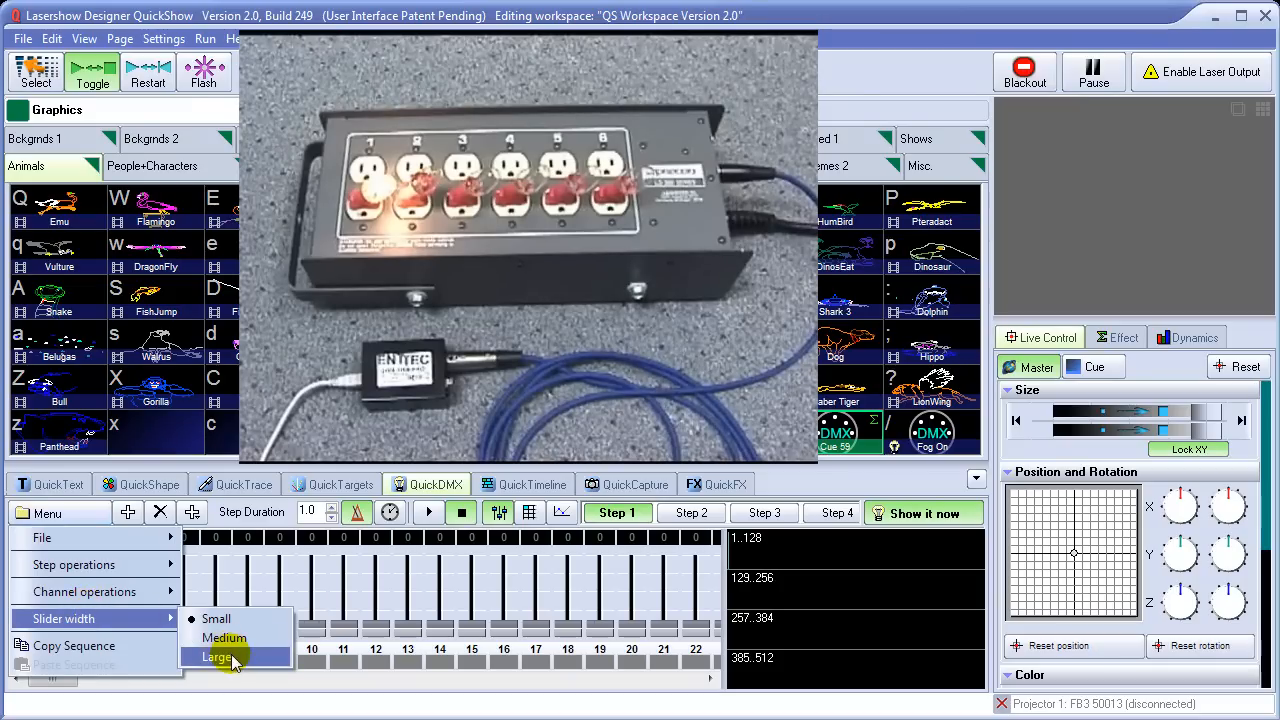
left_click(228, 652)
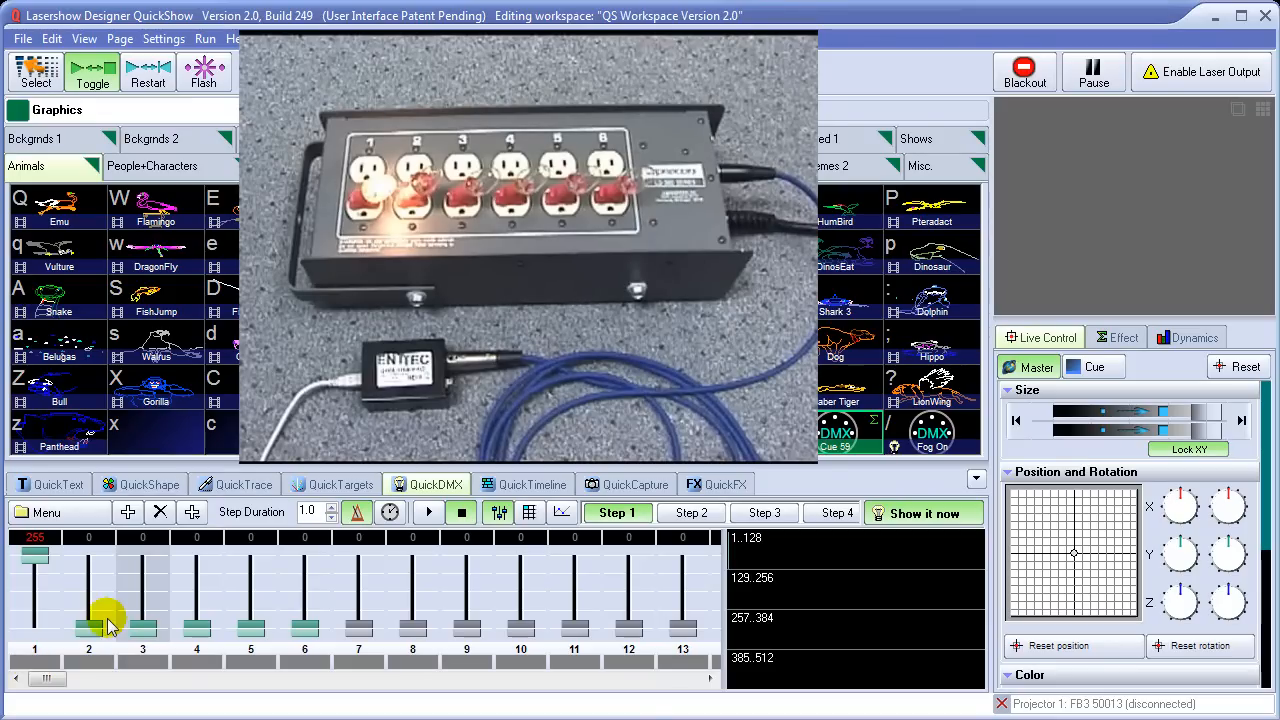
Step: Name DMX channel 1 Fog
double_click(33, 662)
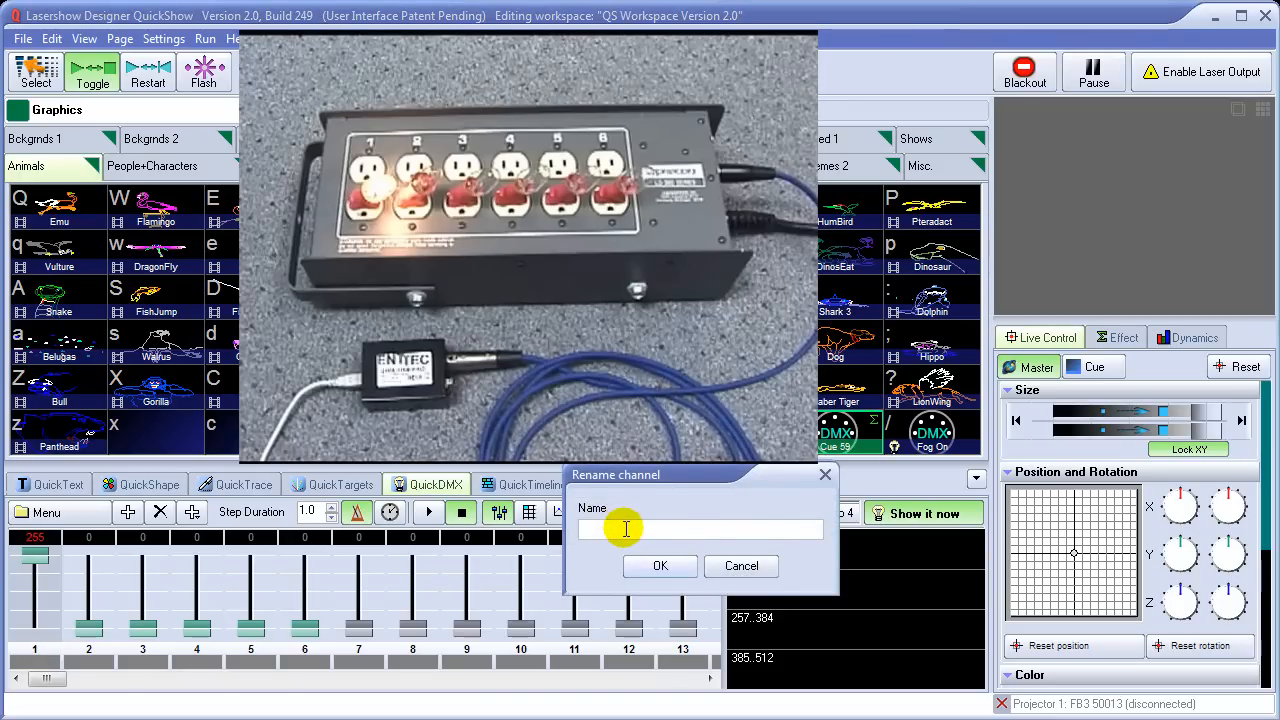
left_click(625, 529)
type("F")
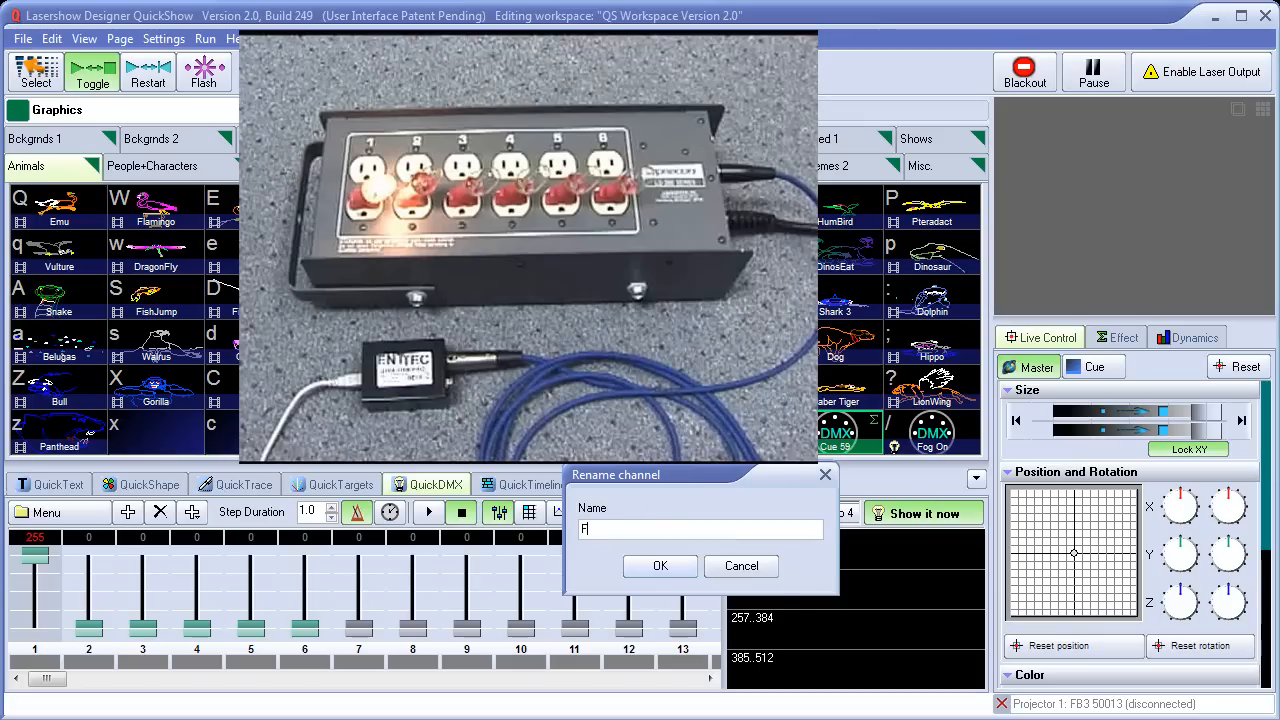
type("og")
left_click(658, 565)
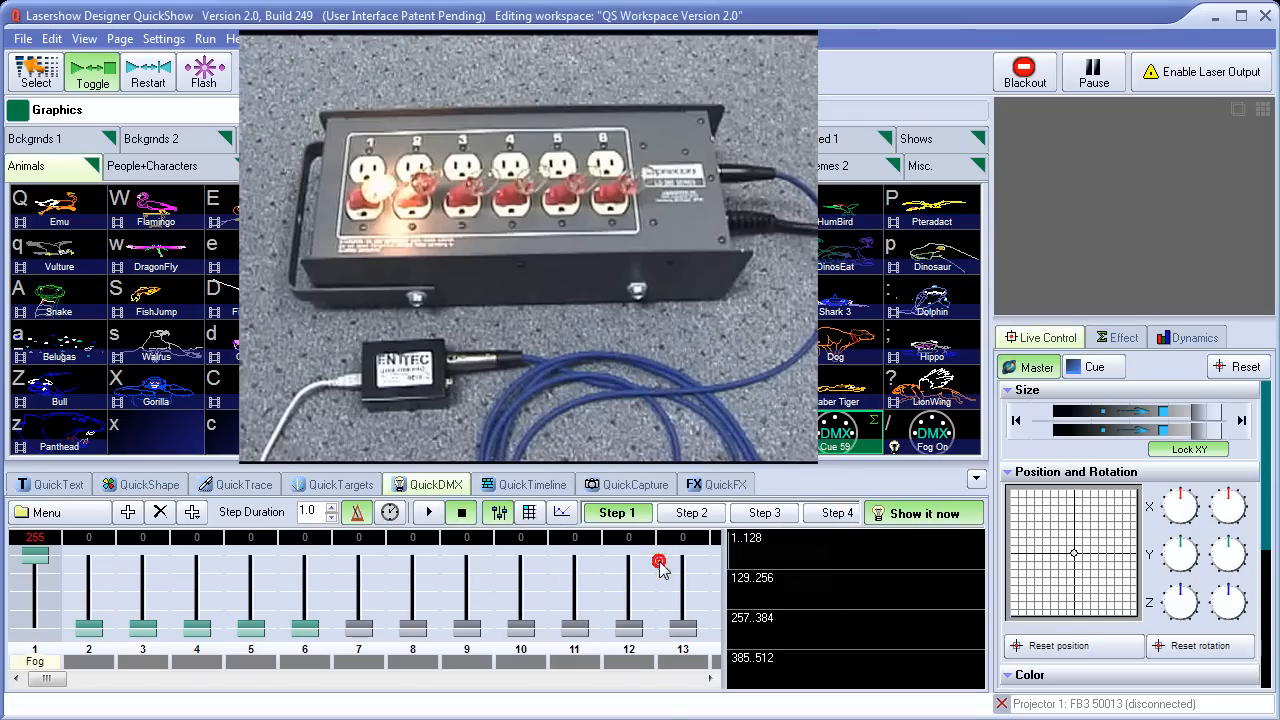
Step: Rename channel 1 as Light 1 and name channel 2 Light 2
double_click(44, 662)
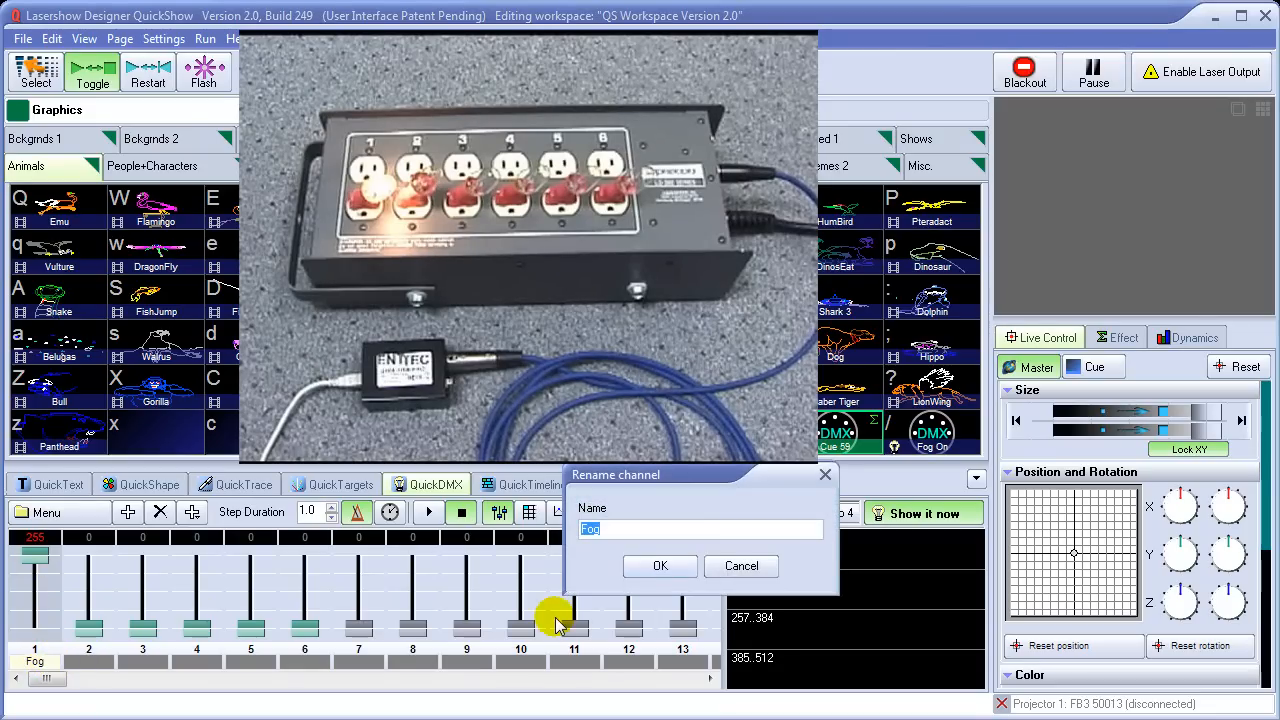
type("Light 1")
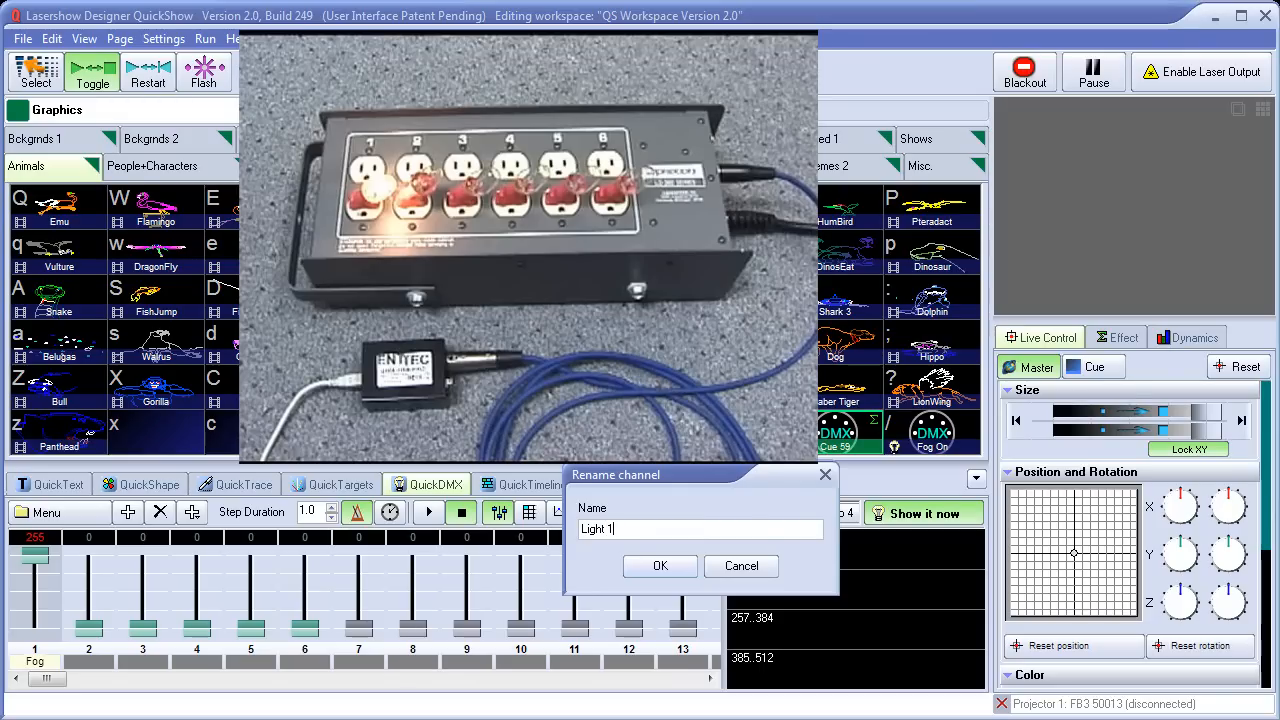
left_click(662, 566)
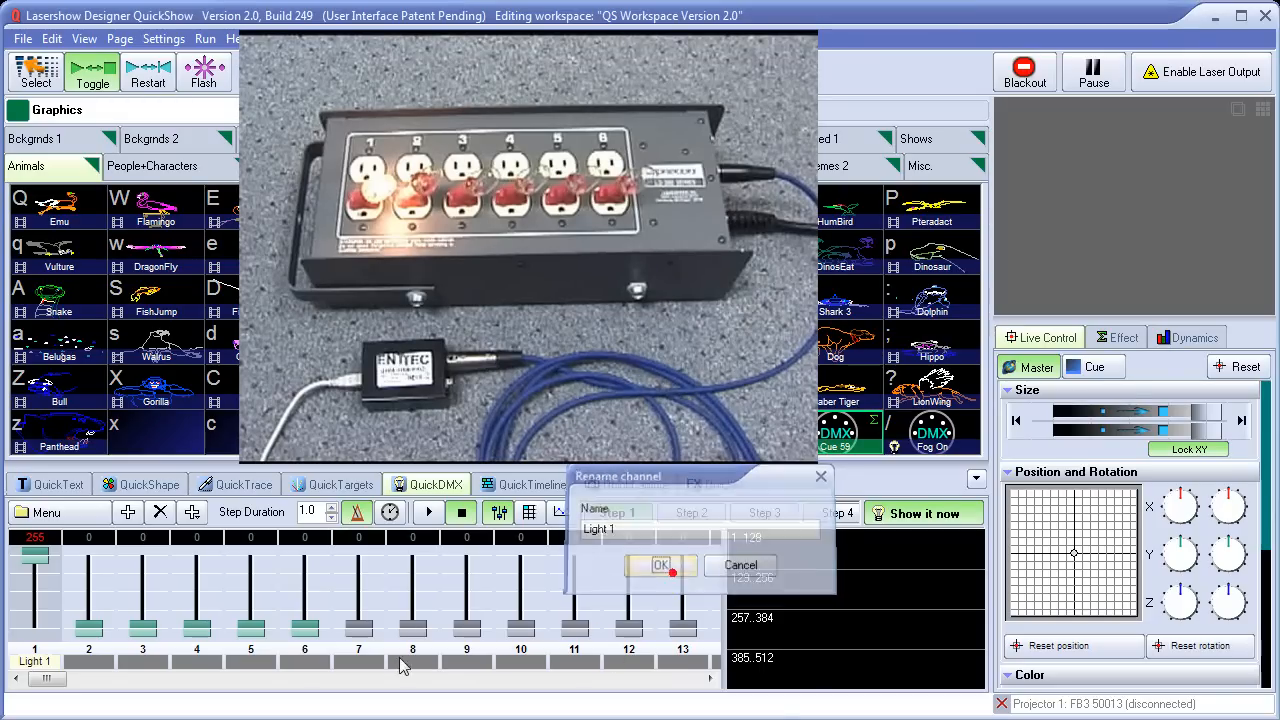
double_click(100, 668)
type("Light ")
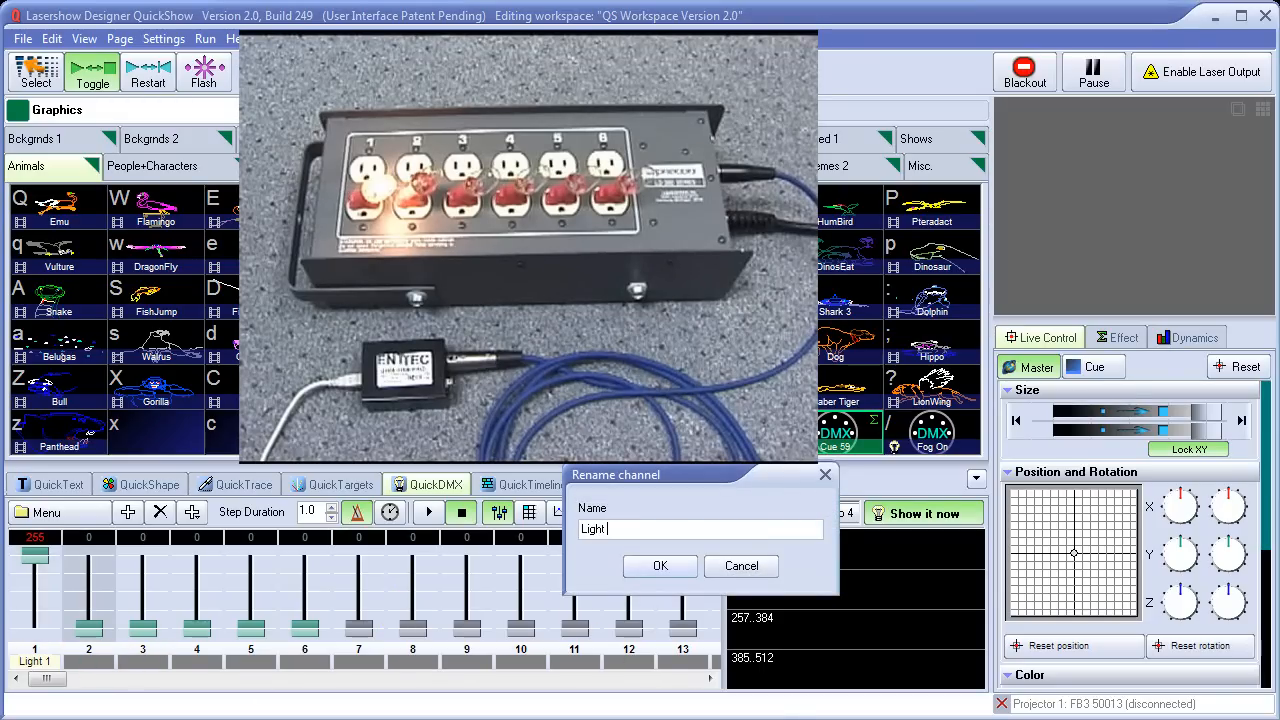
type("2")
key("Return")
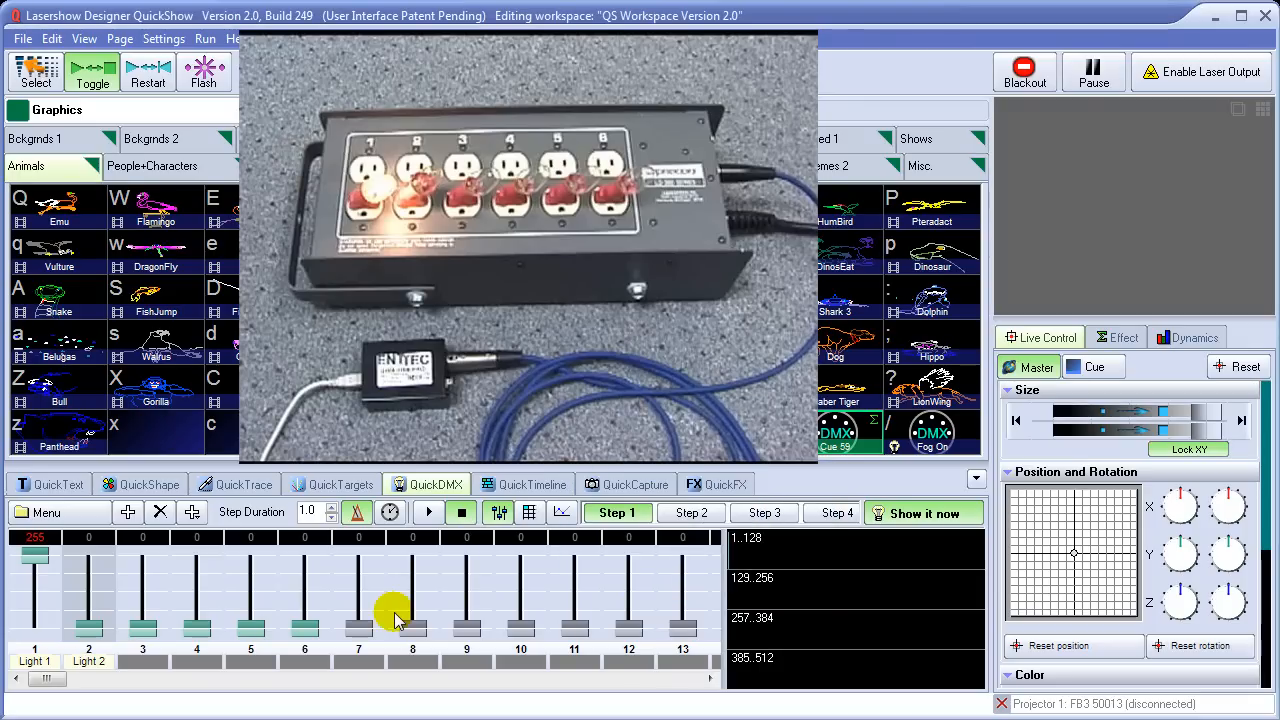
Step: Name DMX channel 3 Light 3 and channel 4 Light 4
double_click(130, 662)
type("Li")
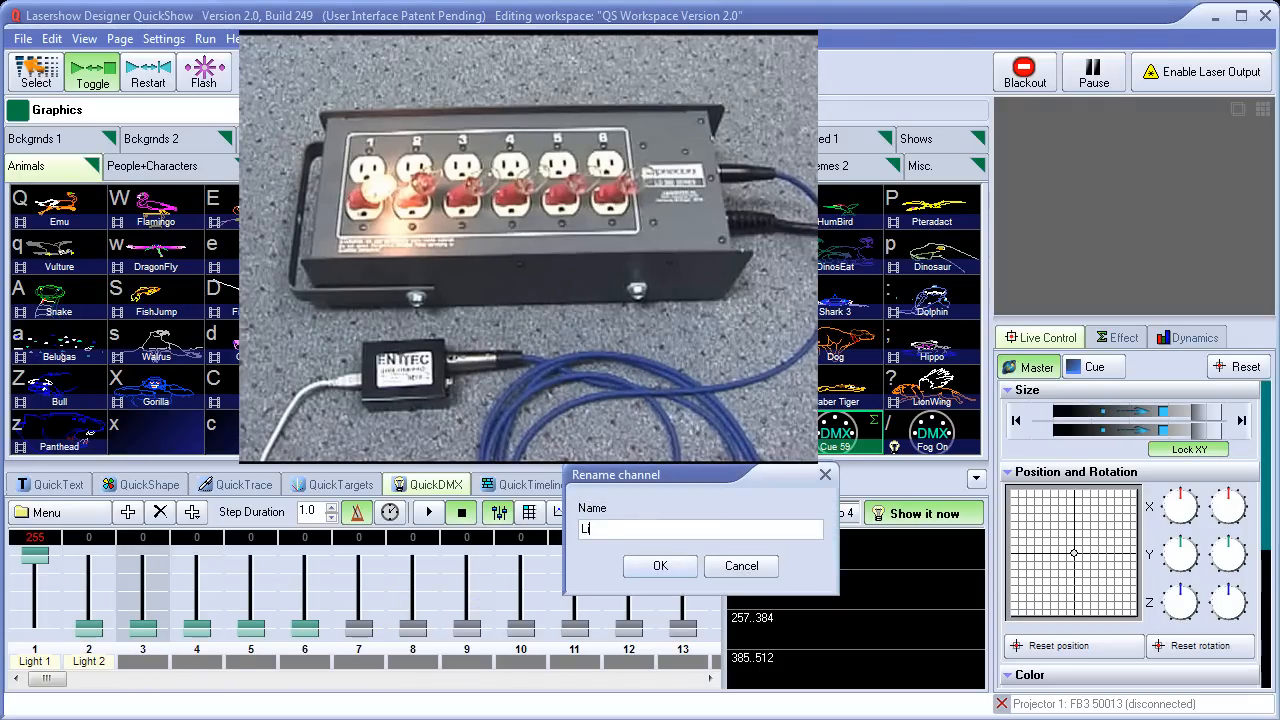
type("ght 3")
key("Return")
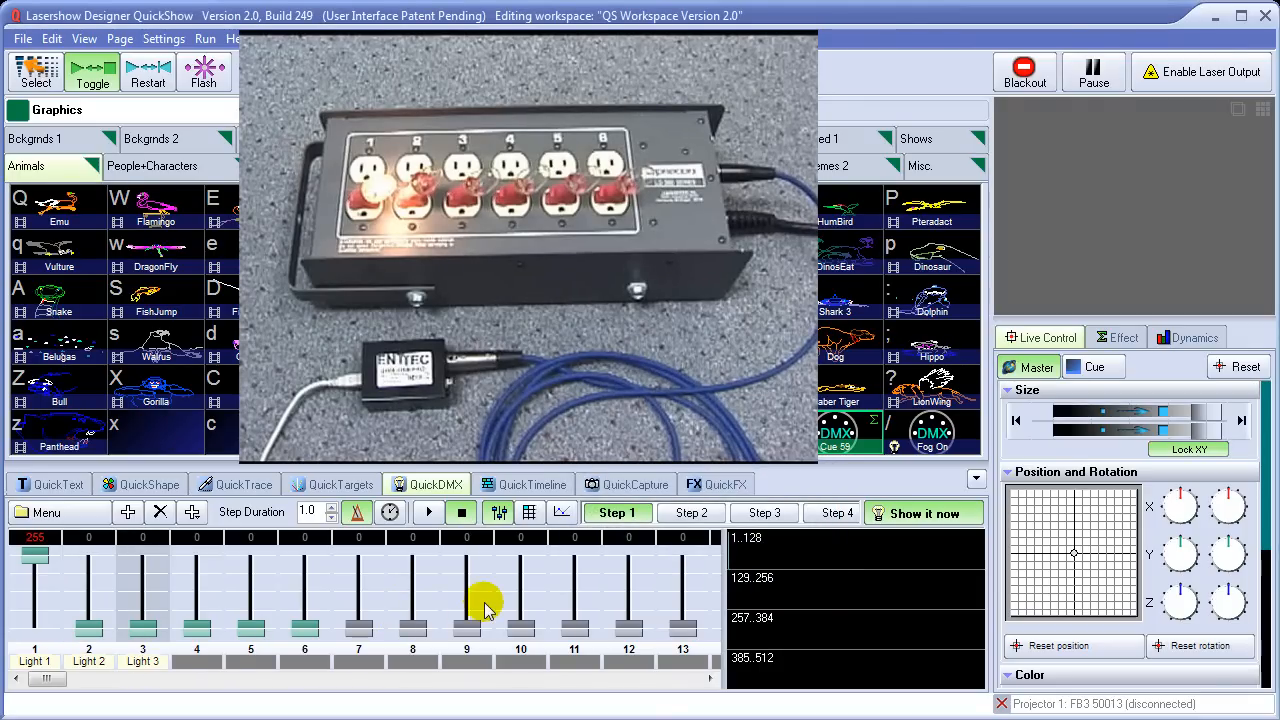
double_click(188, 661)
type("Light 4")
key("Return")
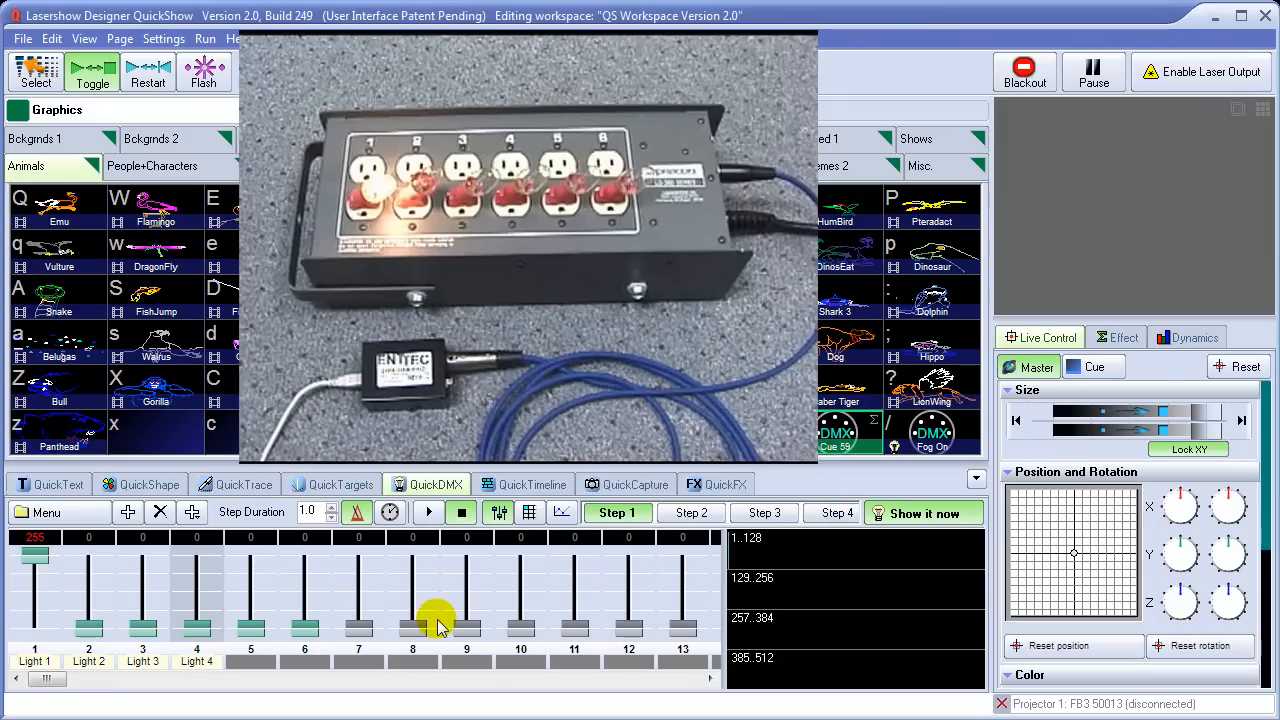
Step: Name DMX channel 5 Light 5 and channel 6 Light 6
double_click(243, 661)
type("Light 5")
key("Return")
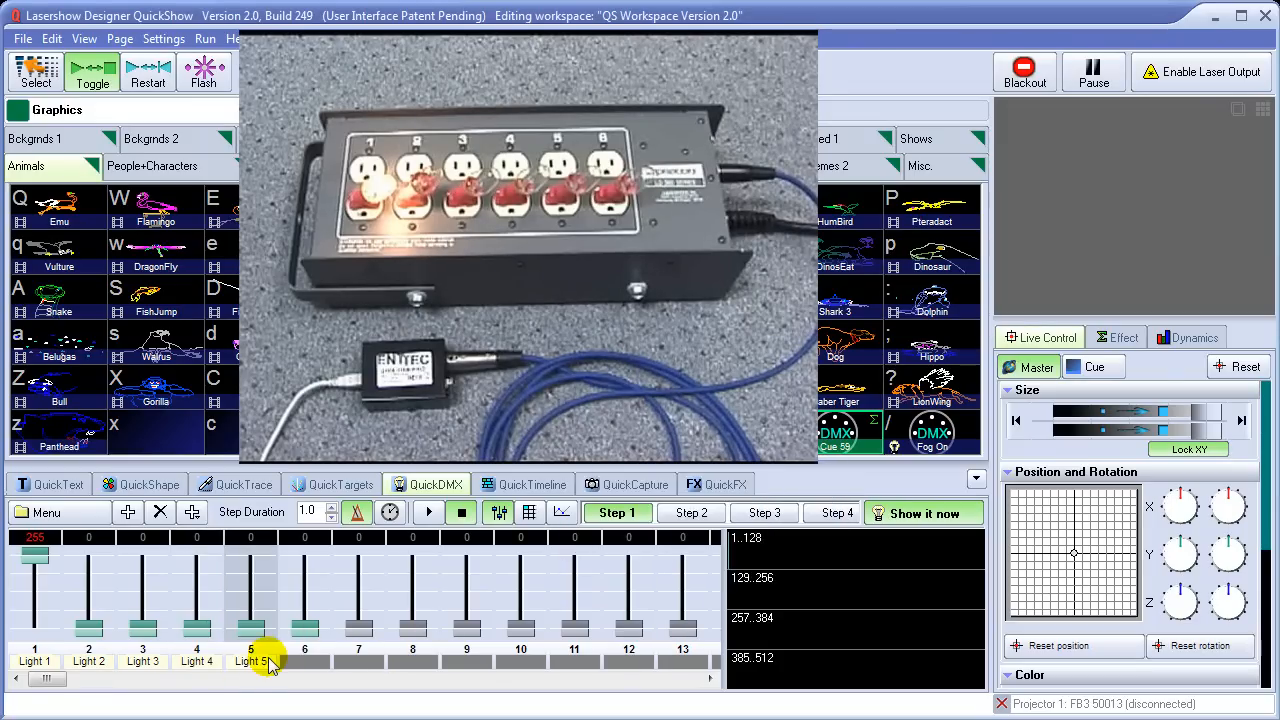
double_click(311, 663)
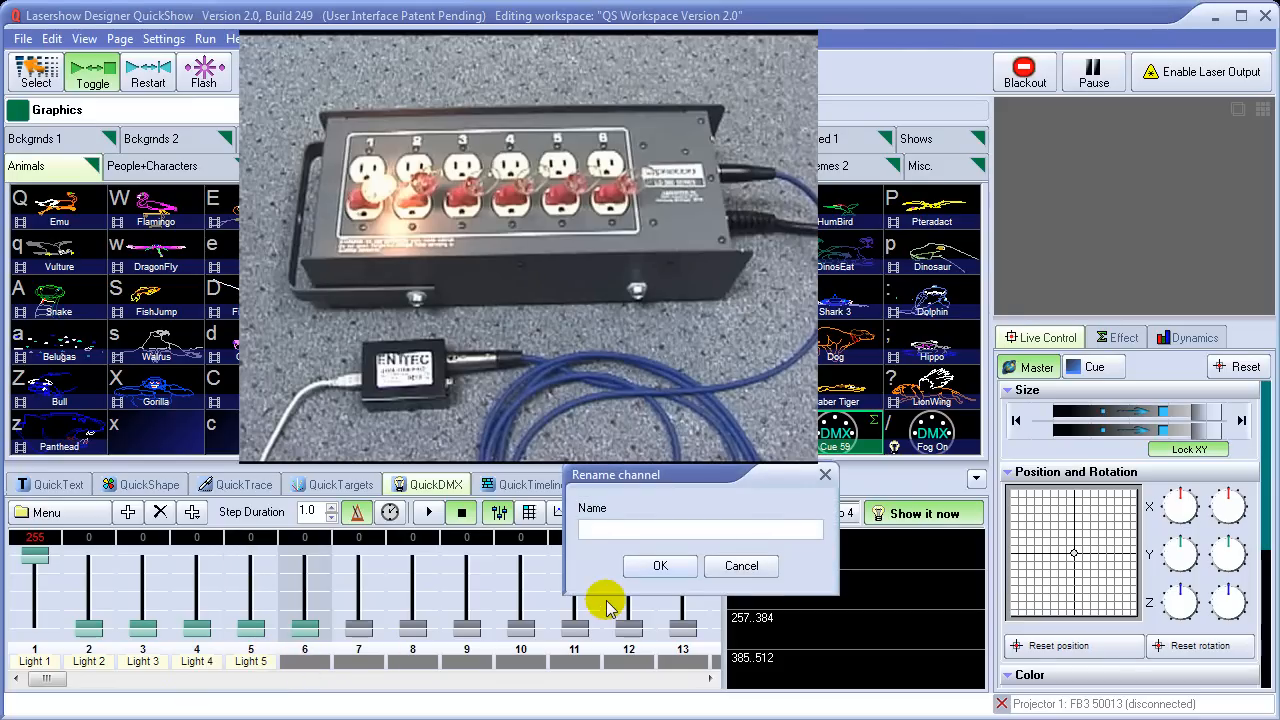
type("Light 6")
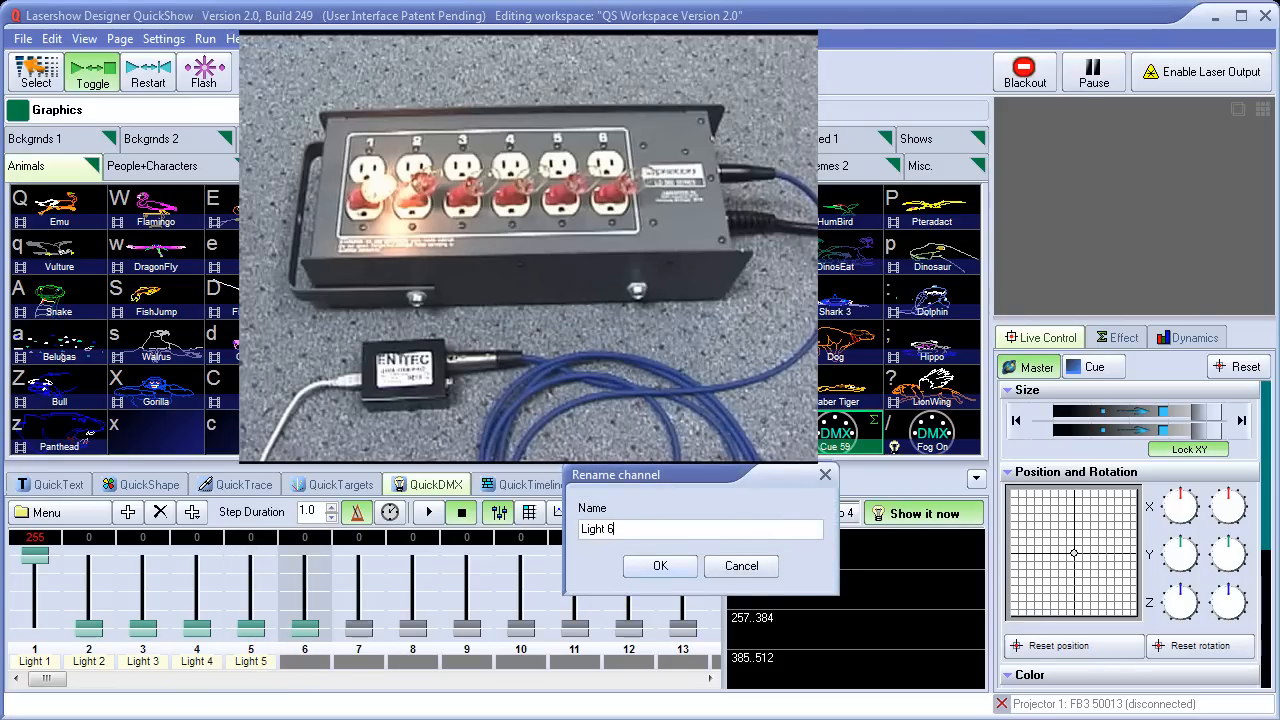
key("Return")
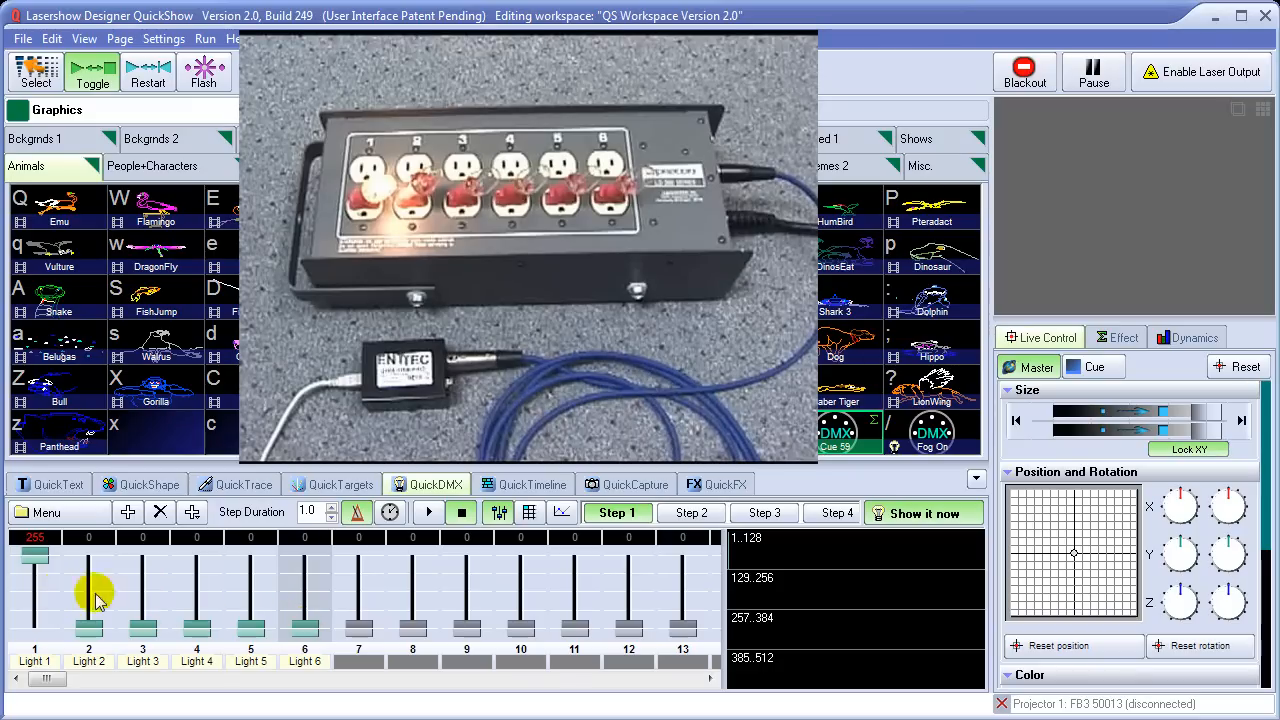
Step: Name DMX channel 7 Fog and color its slider red
right_click(38, 566)
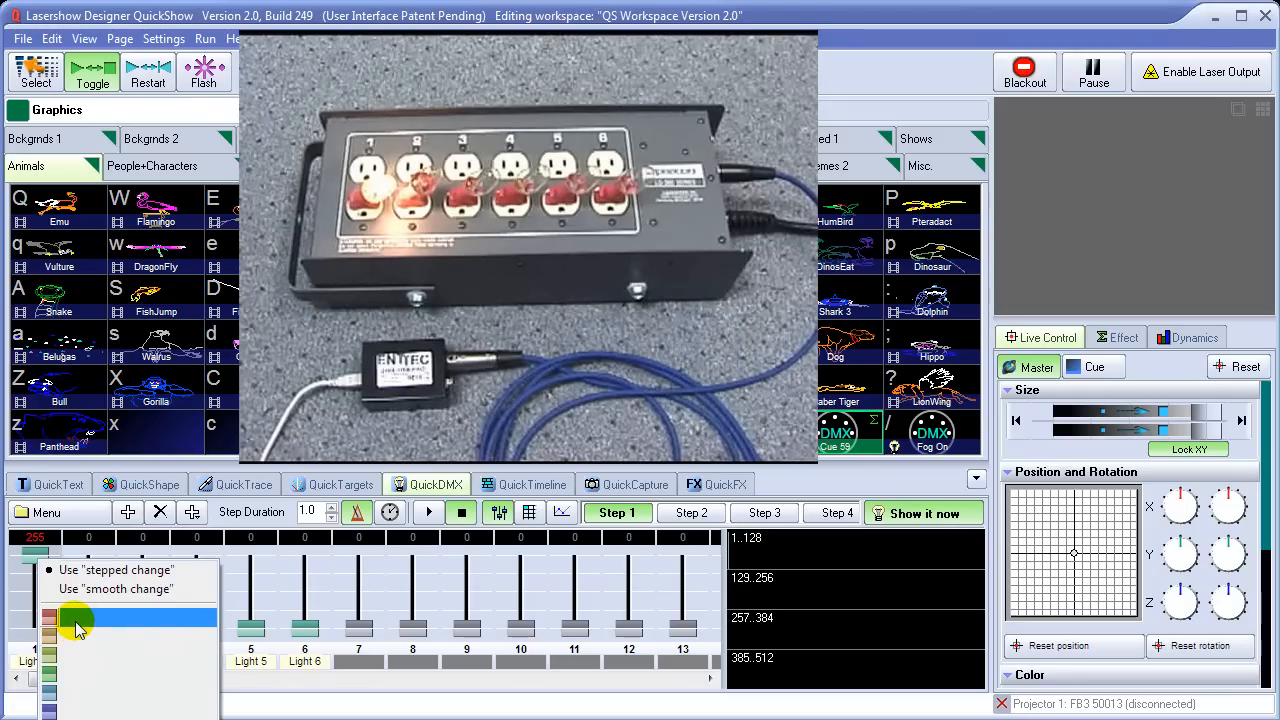
left_click(360, 668)
double_click(360, 668)
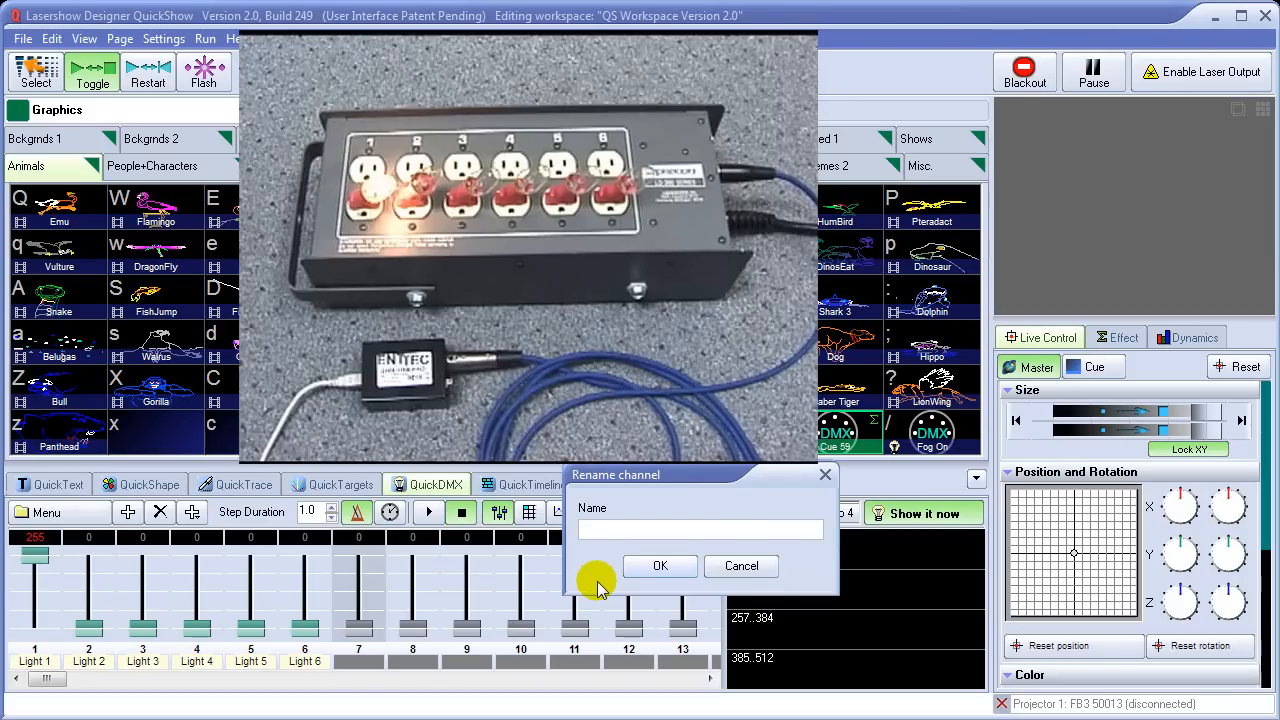
type("Fog")
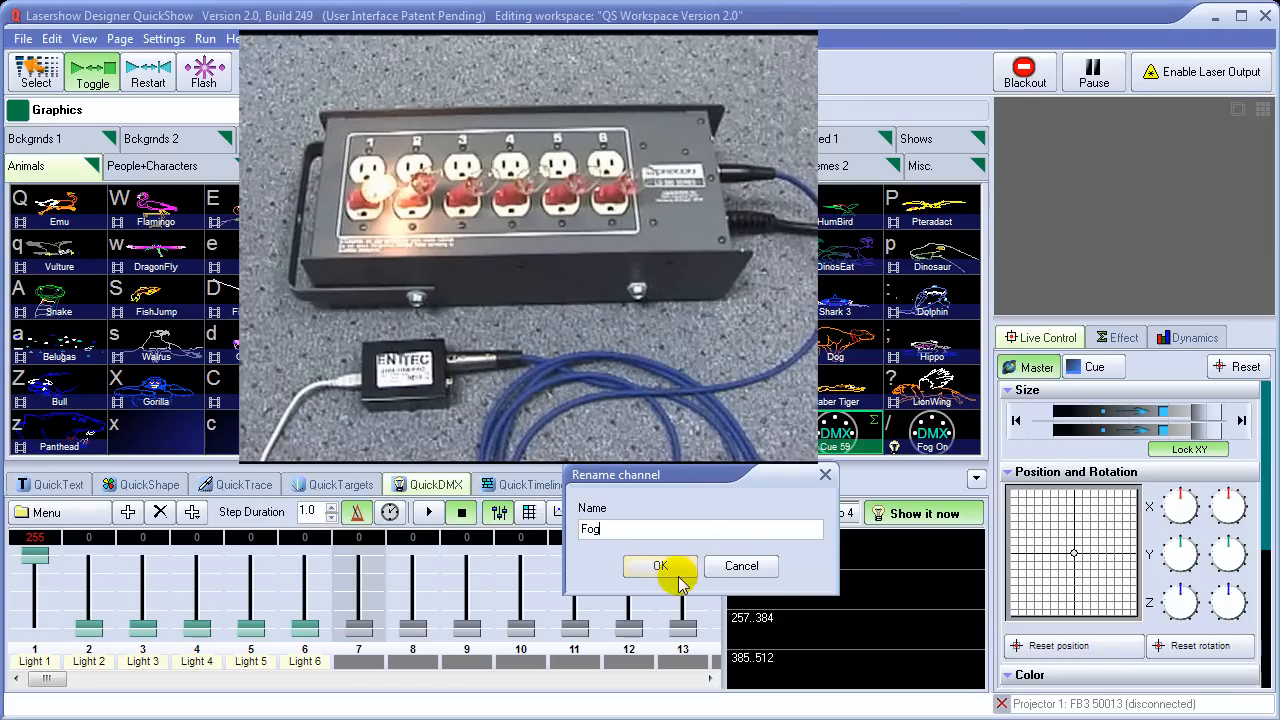
left_click(665, 566)
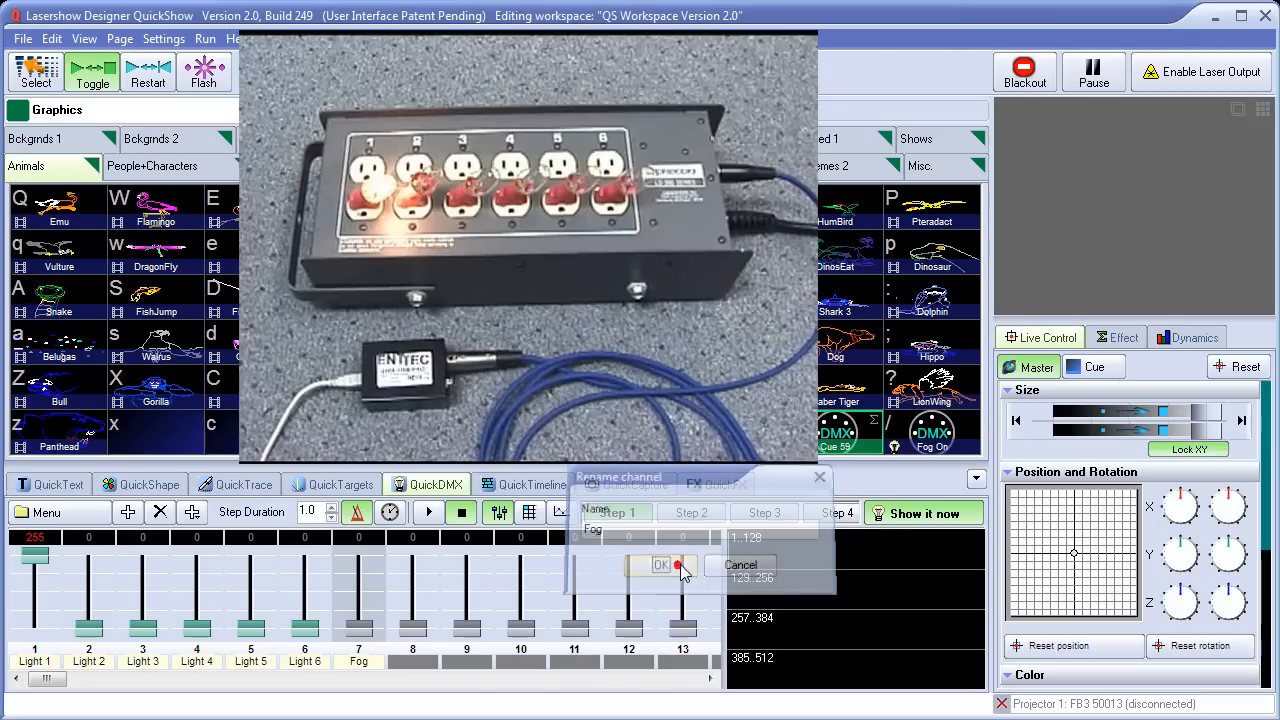
right_click(360, 637)
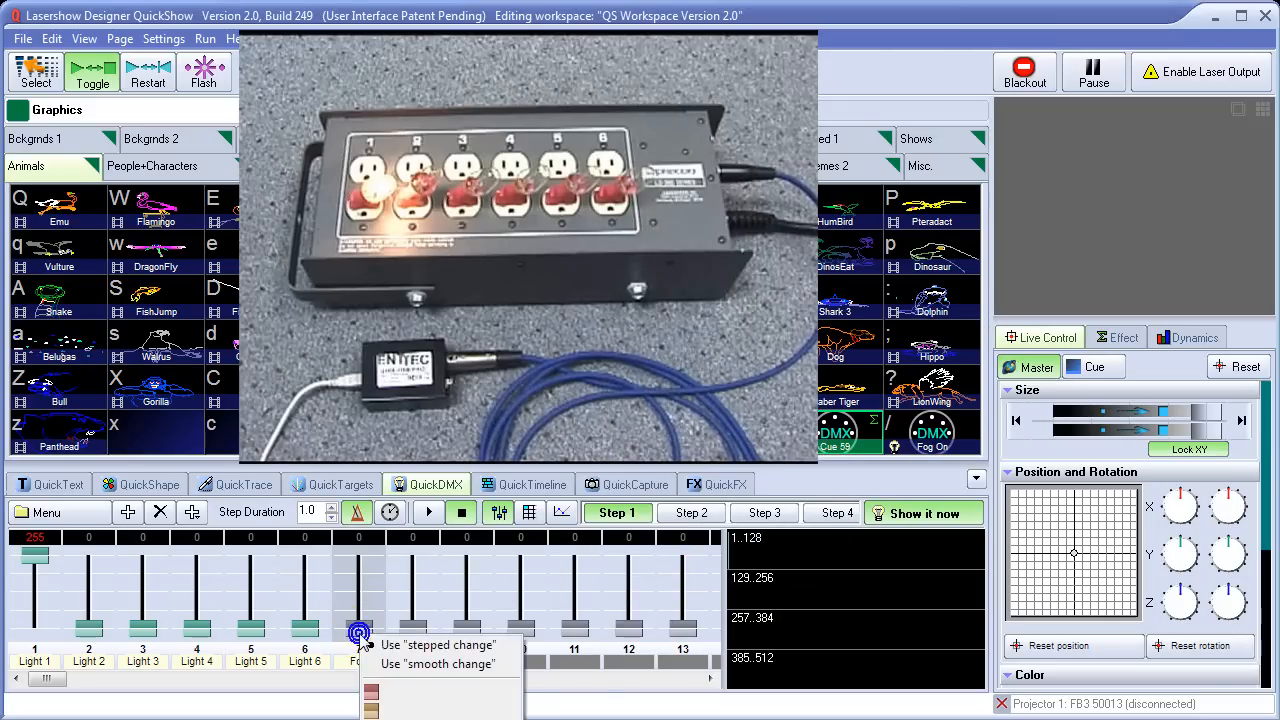
left_click(397, 696)
Step: Test the Light 6 slider at 255 and return it to 0, and raise the channel 8 slider to 3
mouse_move(358, 628)
left_mouse_down()
mouse_move(362, 558)
mouse_move(358, 635)
mouse_move(349, 600)
mouse_move(357, 634)
mouse_move(372, 625)
left_mouse_up()
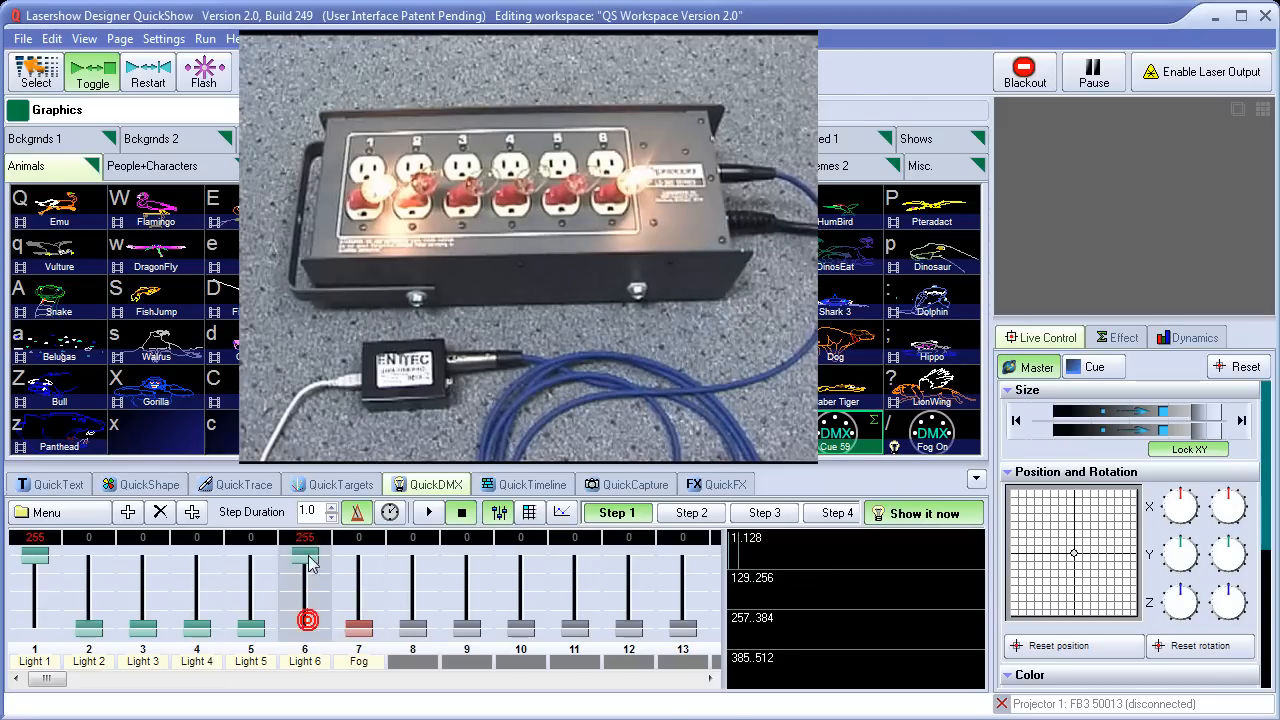
left_click_drag(251, 627, 195, 630)
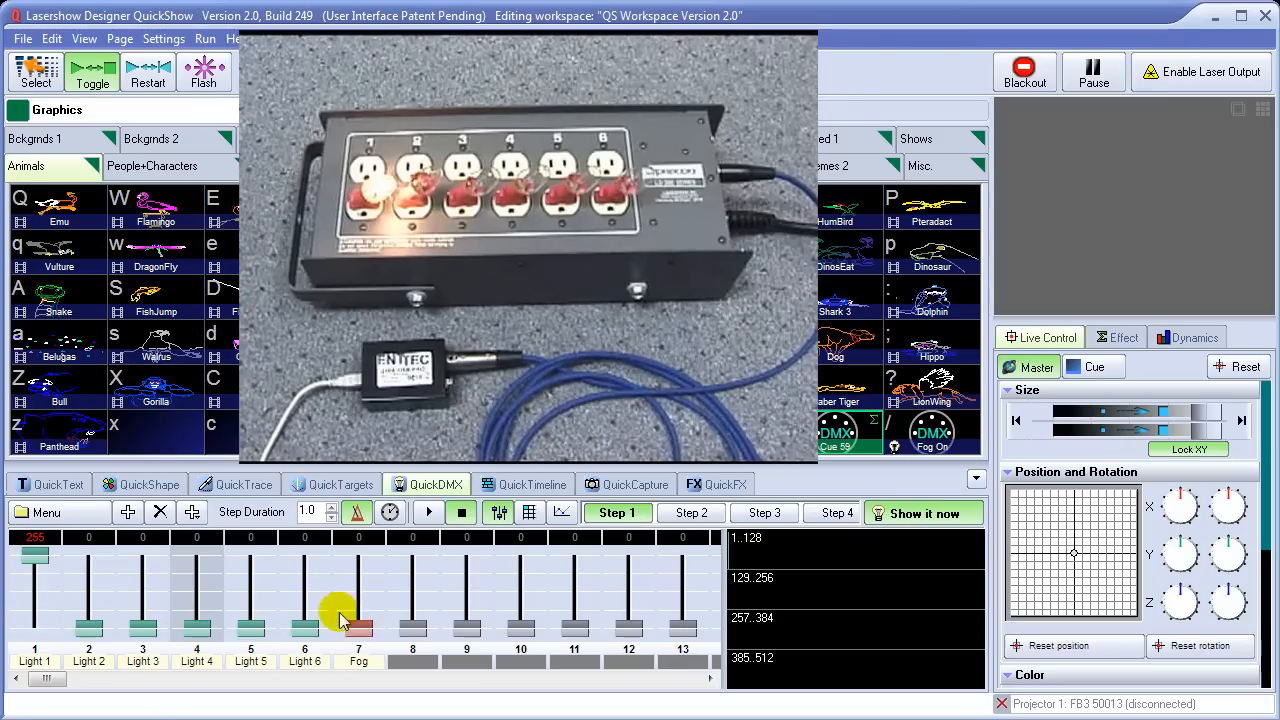
right_click(425, 635)
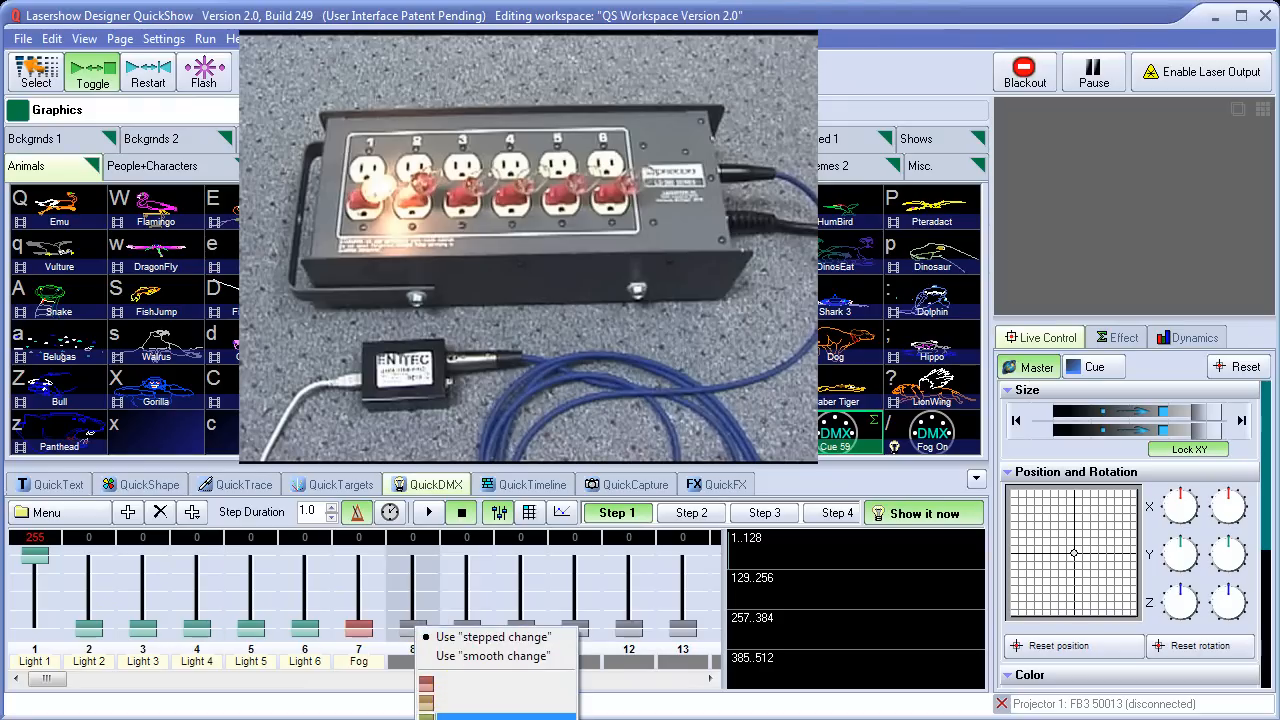
left_click(411, 632)
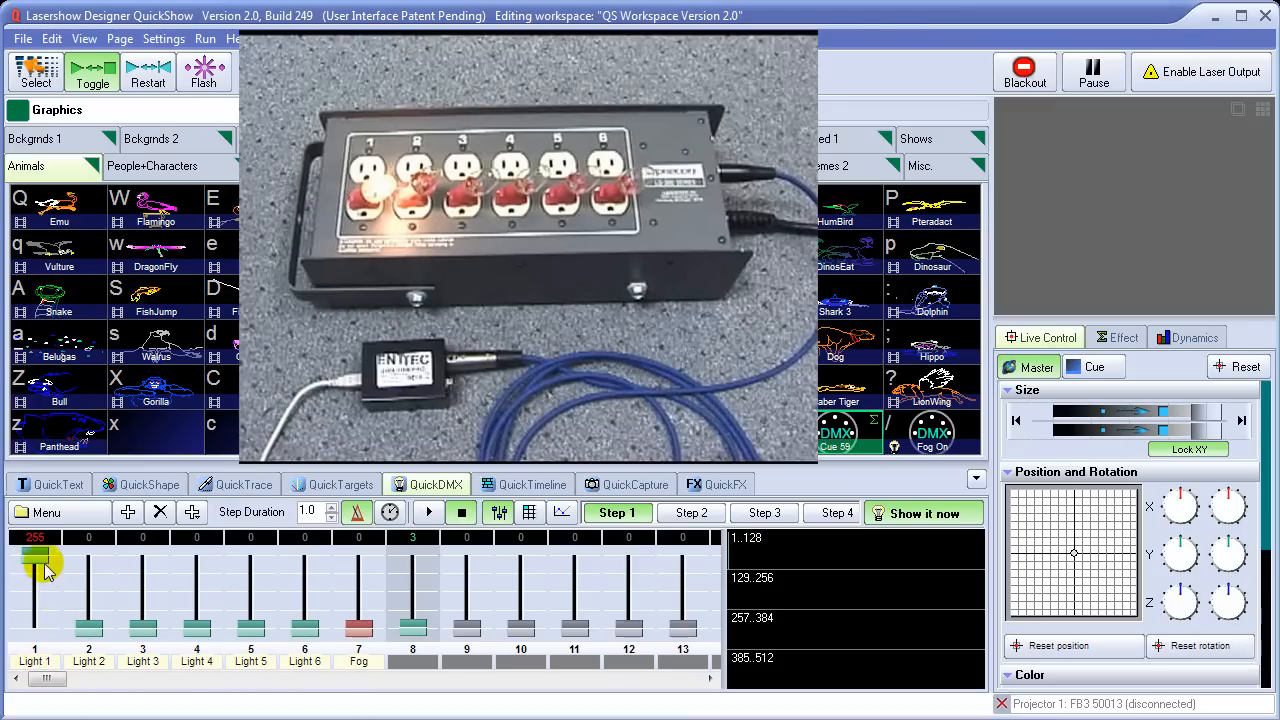
Step: Lower the Light 1 slider to about 3 and raise it back to 255
left_click_drag(40, 562, 35, 633)
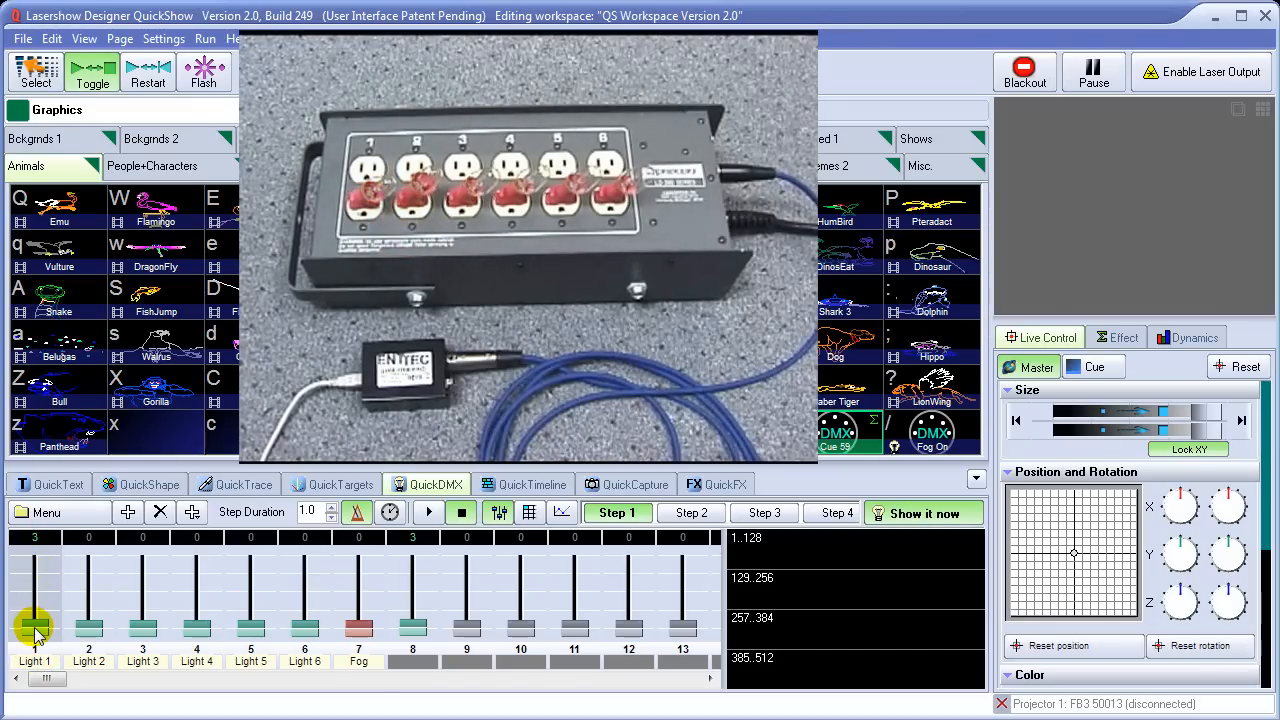
left_click_drag(36, 627, 44, 572)
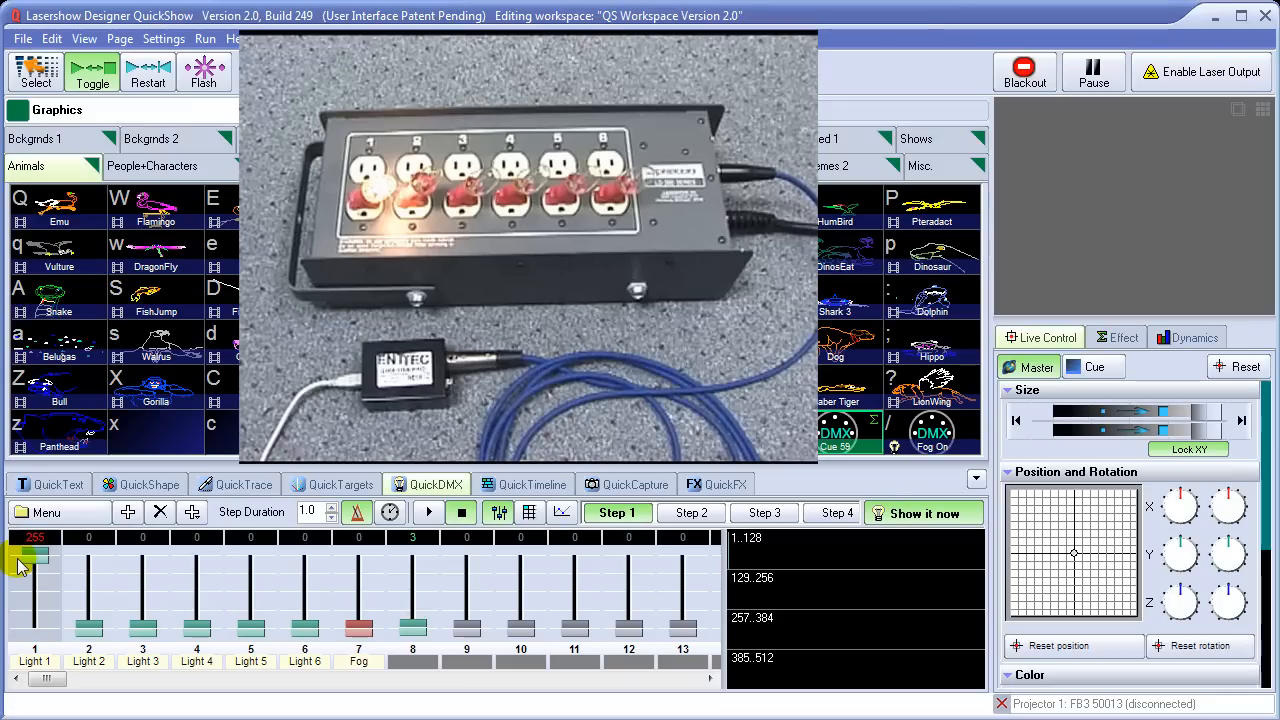
left_click_drag(33, 566, 42, 566)
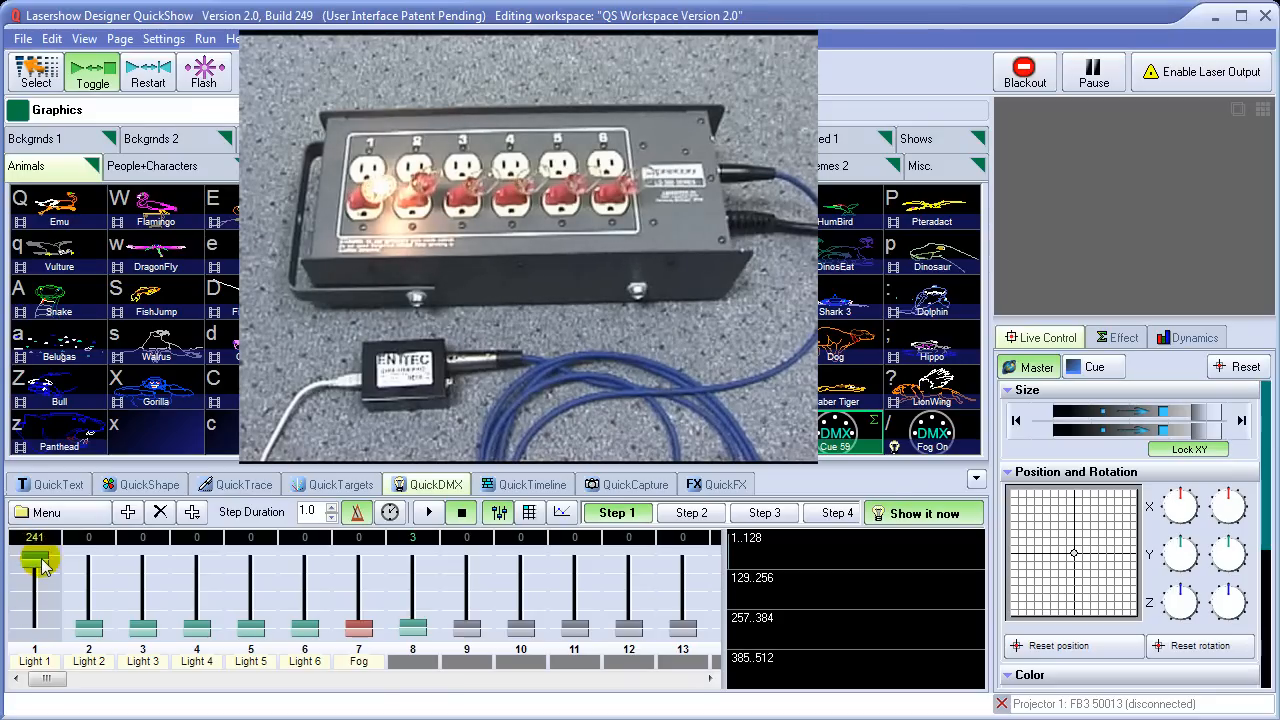
Step: Set the Light 2 channel to an exact value of 128 and return its slider to 0
left_click(98, 538)
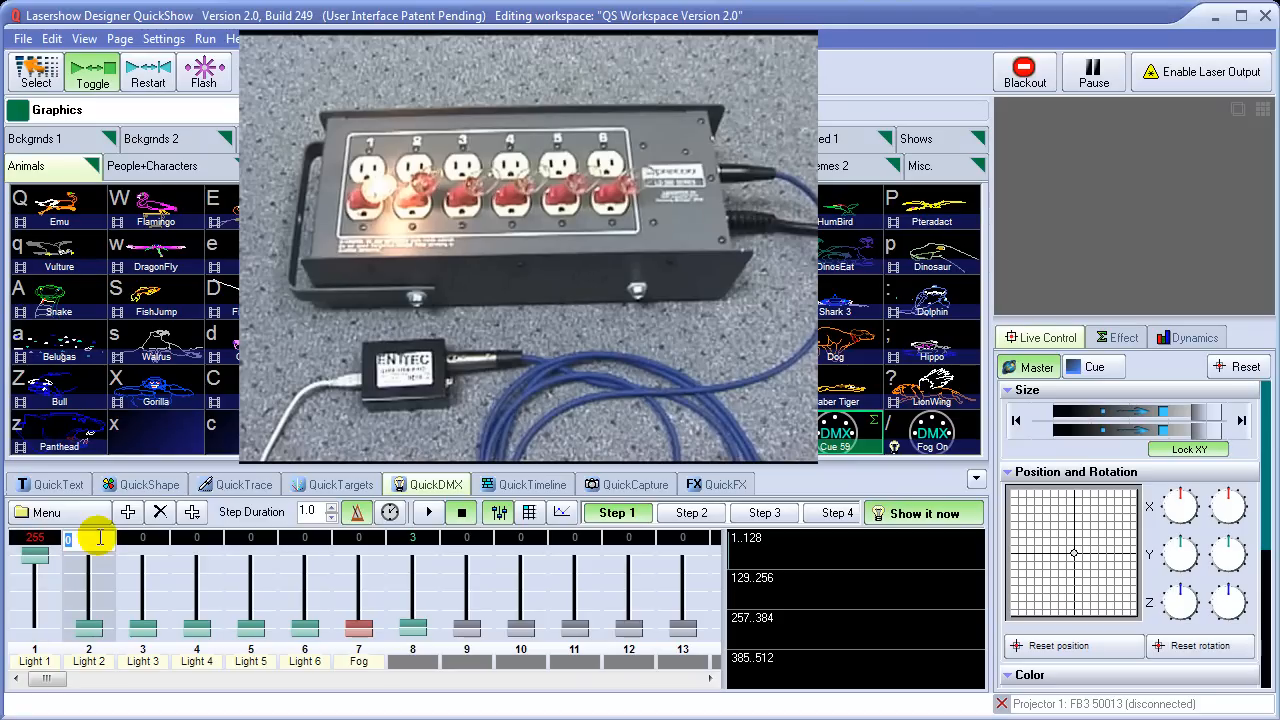
type("128")
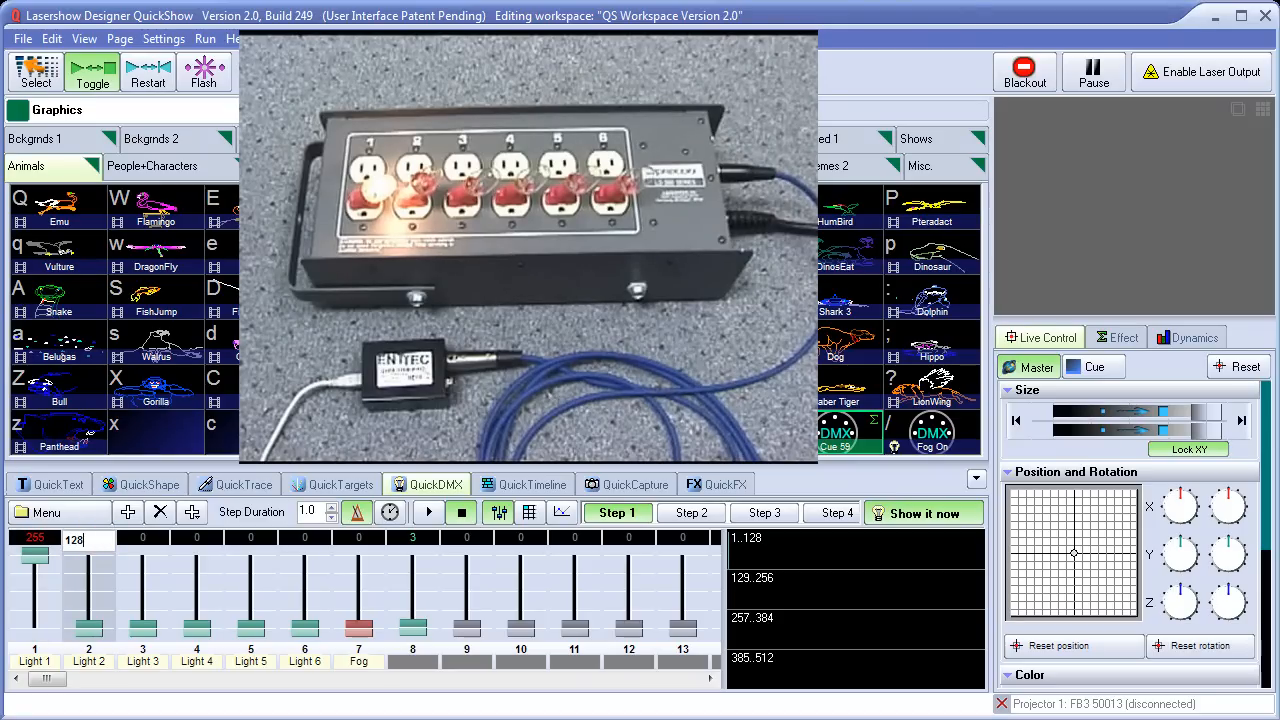
key("Return")
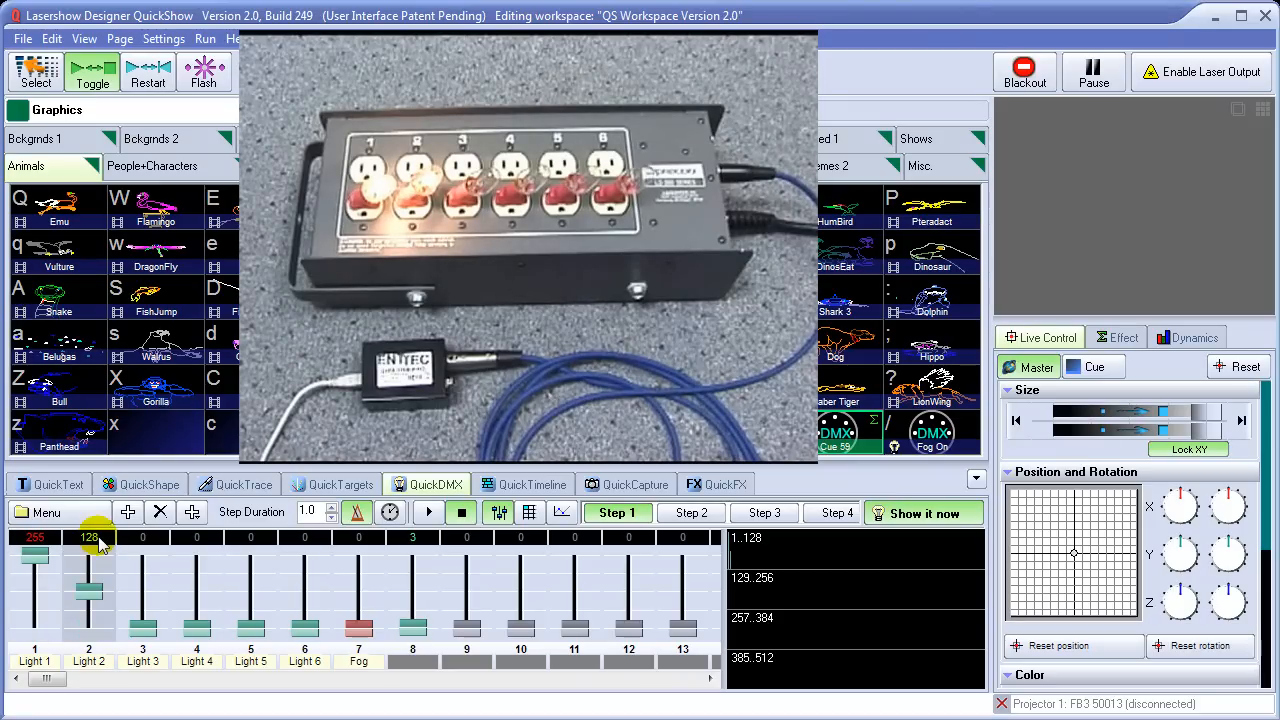
left_click(90, 597)
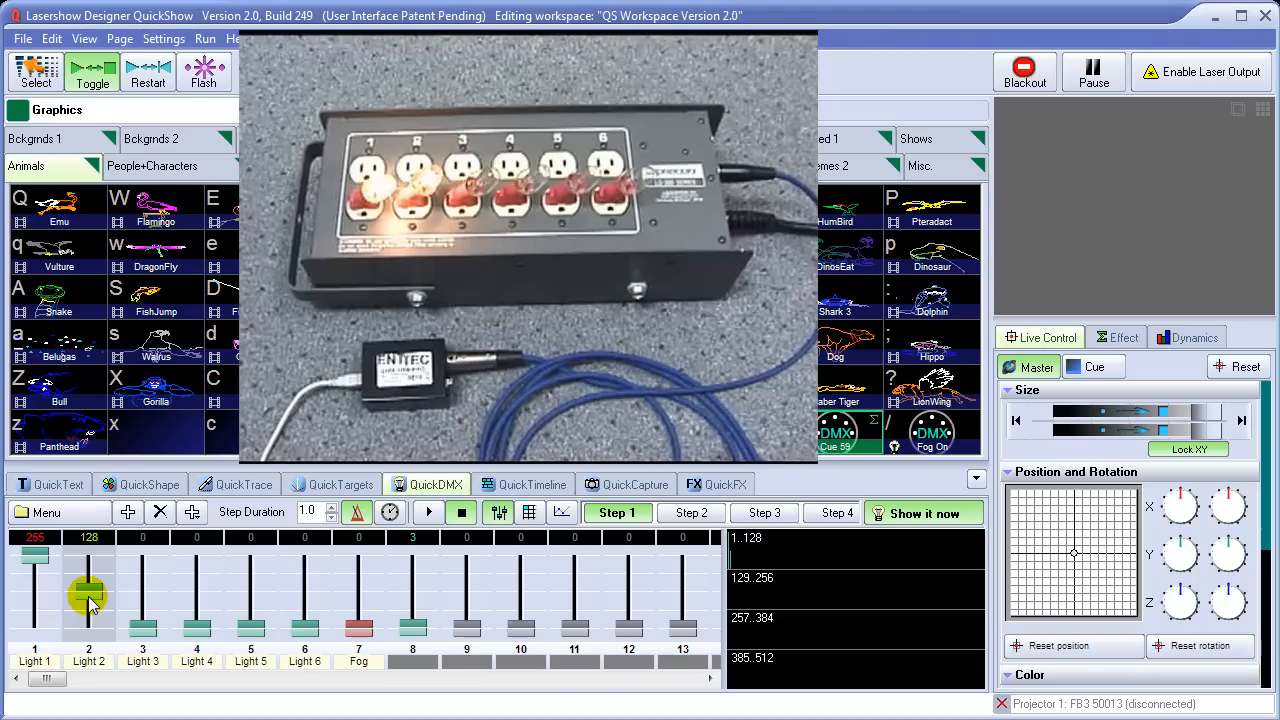
left_click_drag(88, 592, 87, 632)
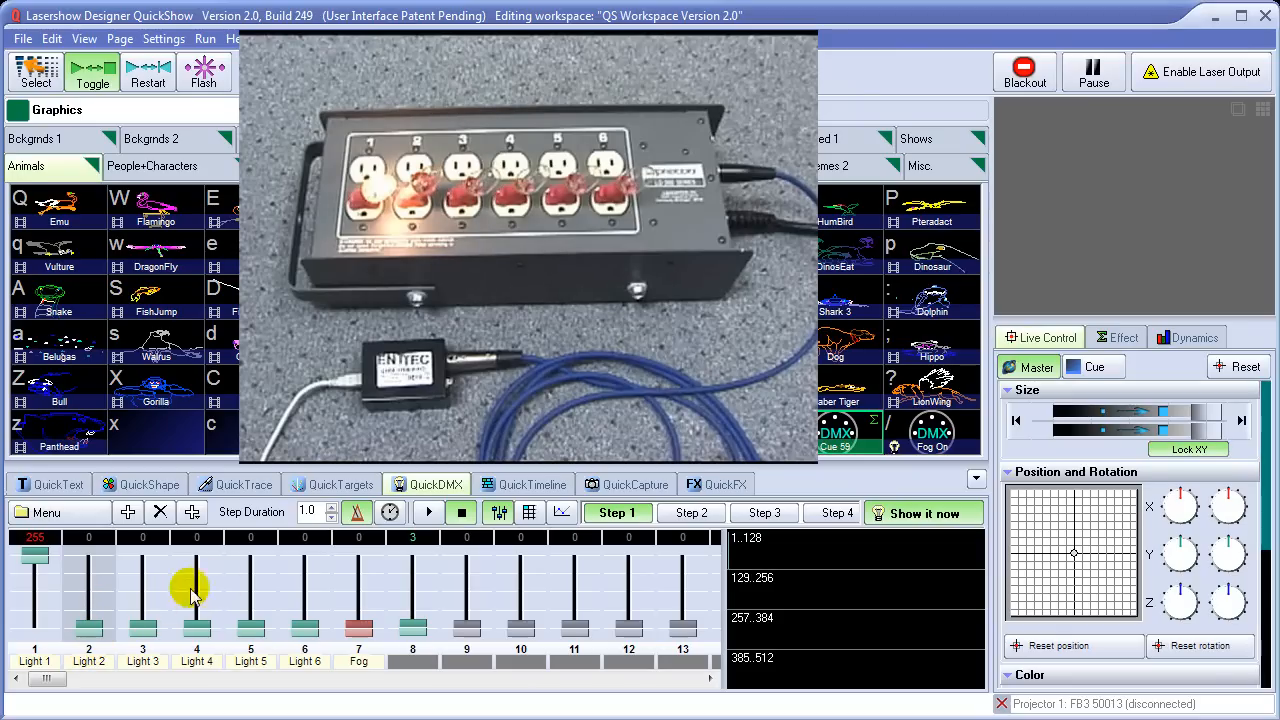
Step: View Step 2, return to Step 1, and play the chase sequence before stopping it
left_click(692, 512)
left_click(637, 516)
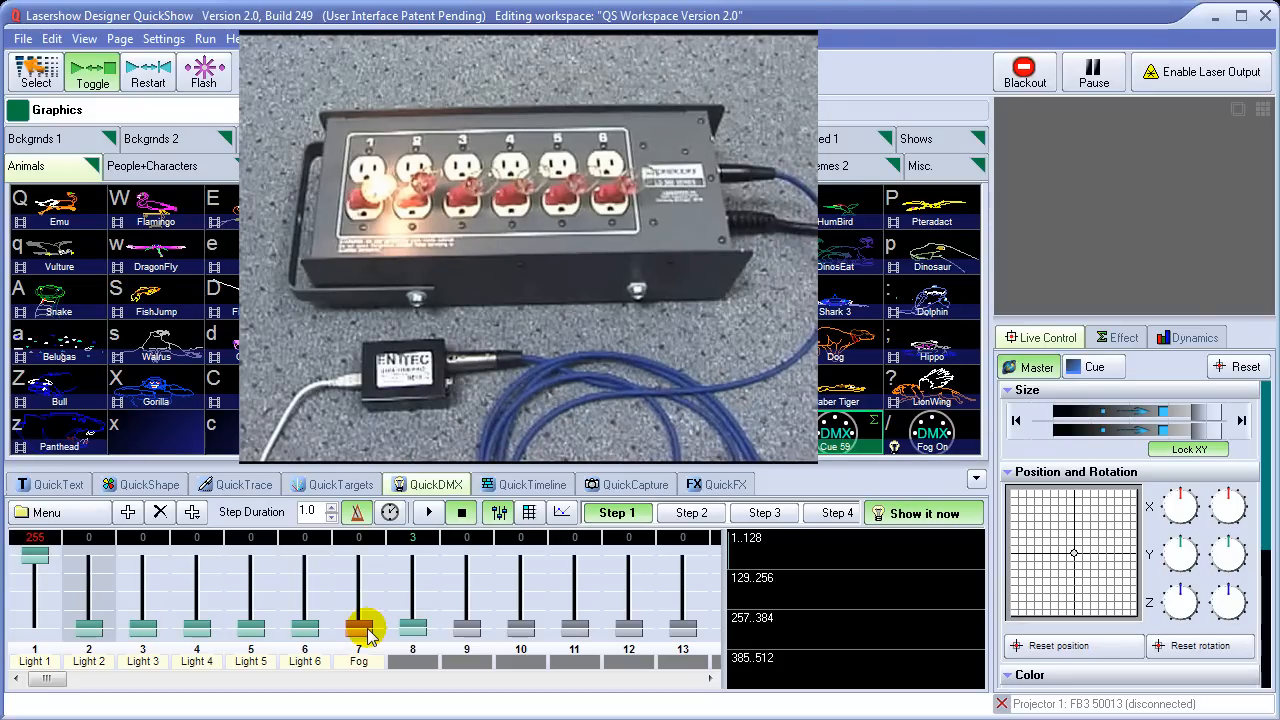
left_click(430, 513)
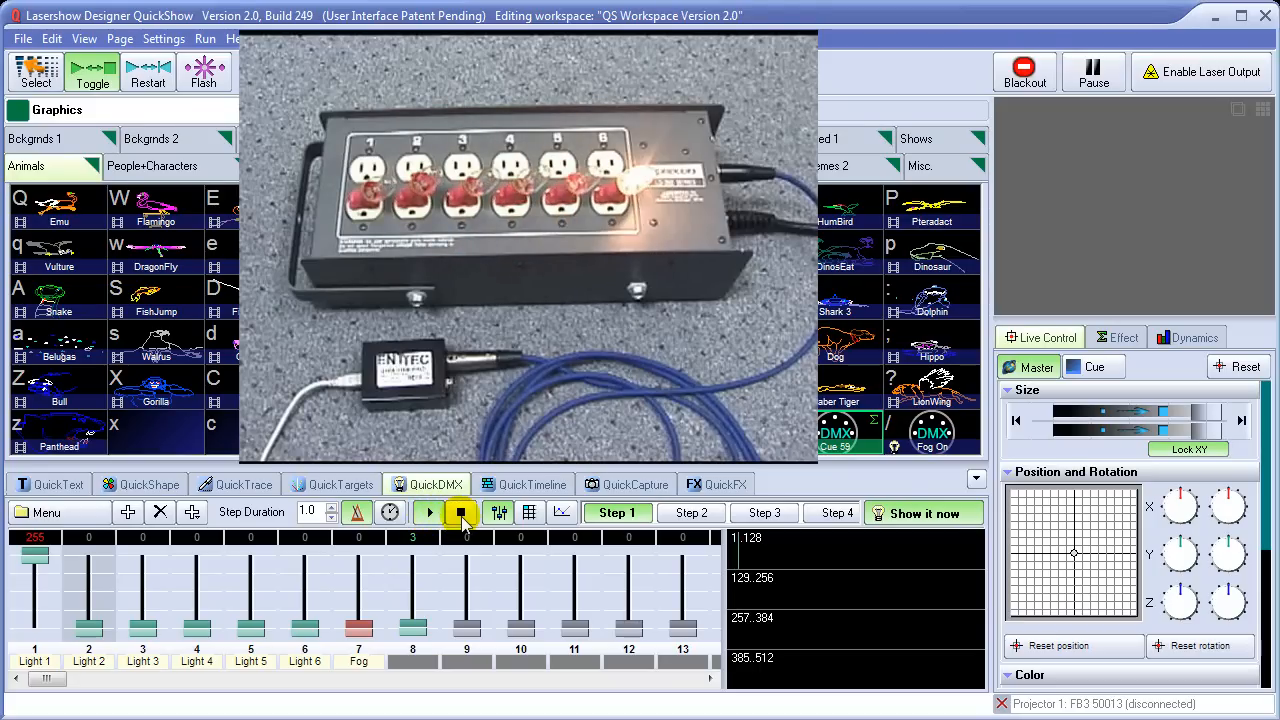
left_click(460, 514)
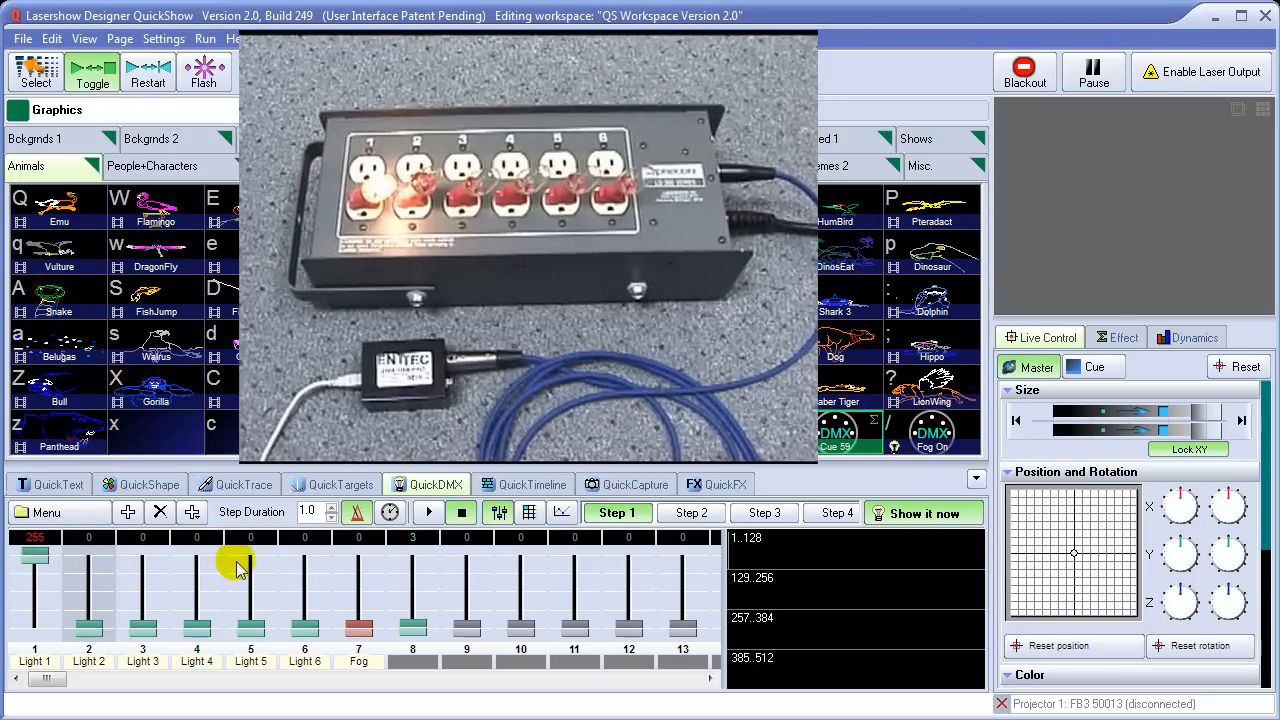
Step: Set the Light 1 through Light 6 channels to smooth change and play the chase sequence
right_click(36, 561)
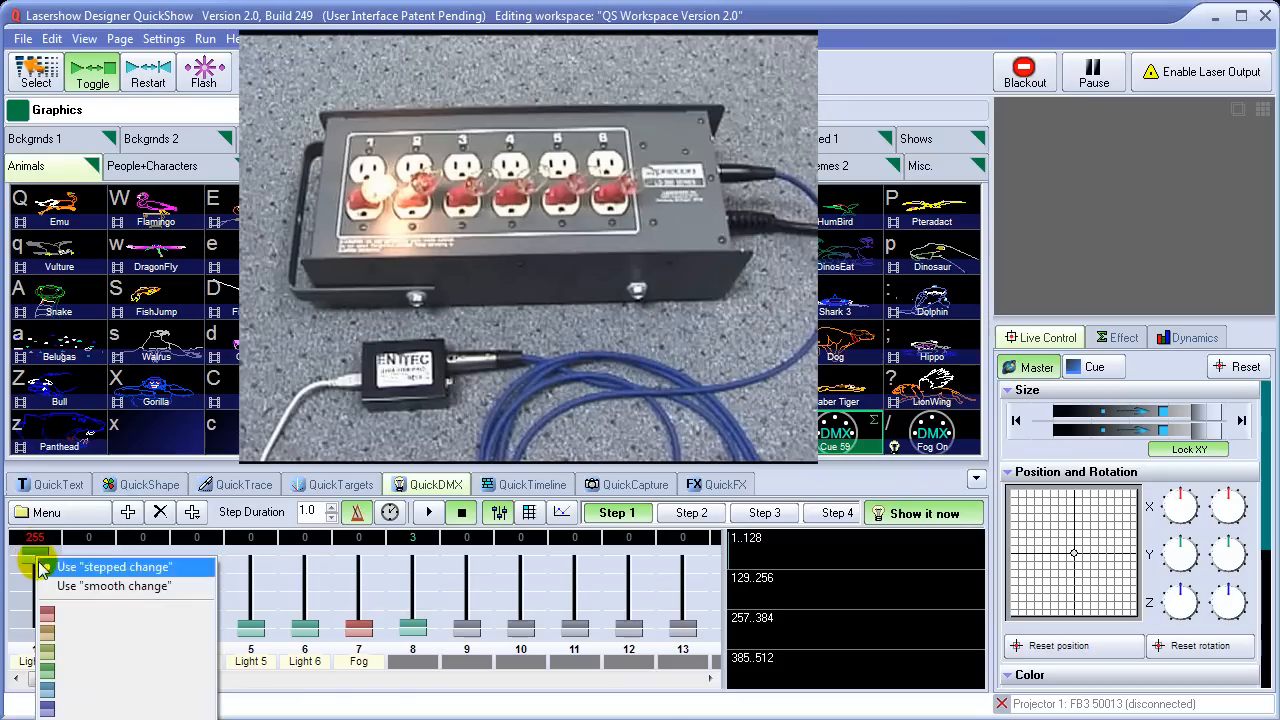
left_click(113, 588)
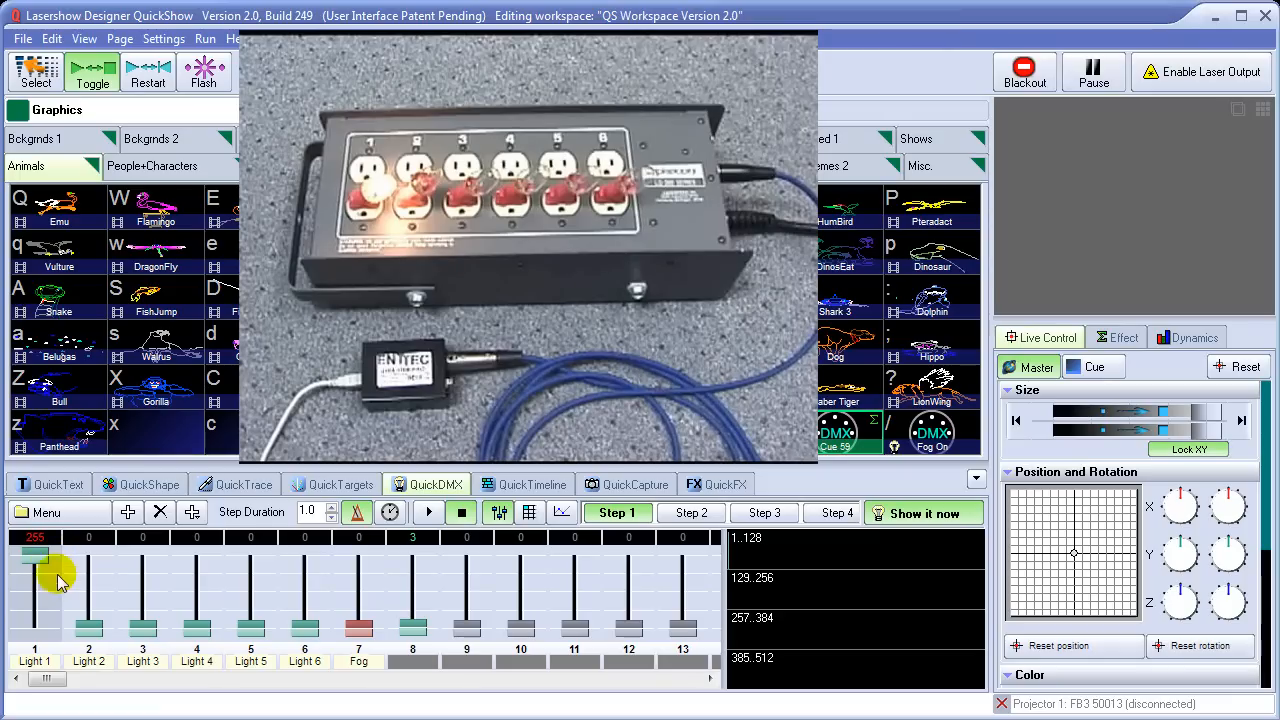
right_click(90, 628)
left_click(138, 655)
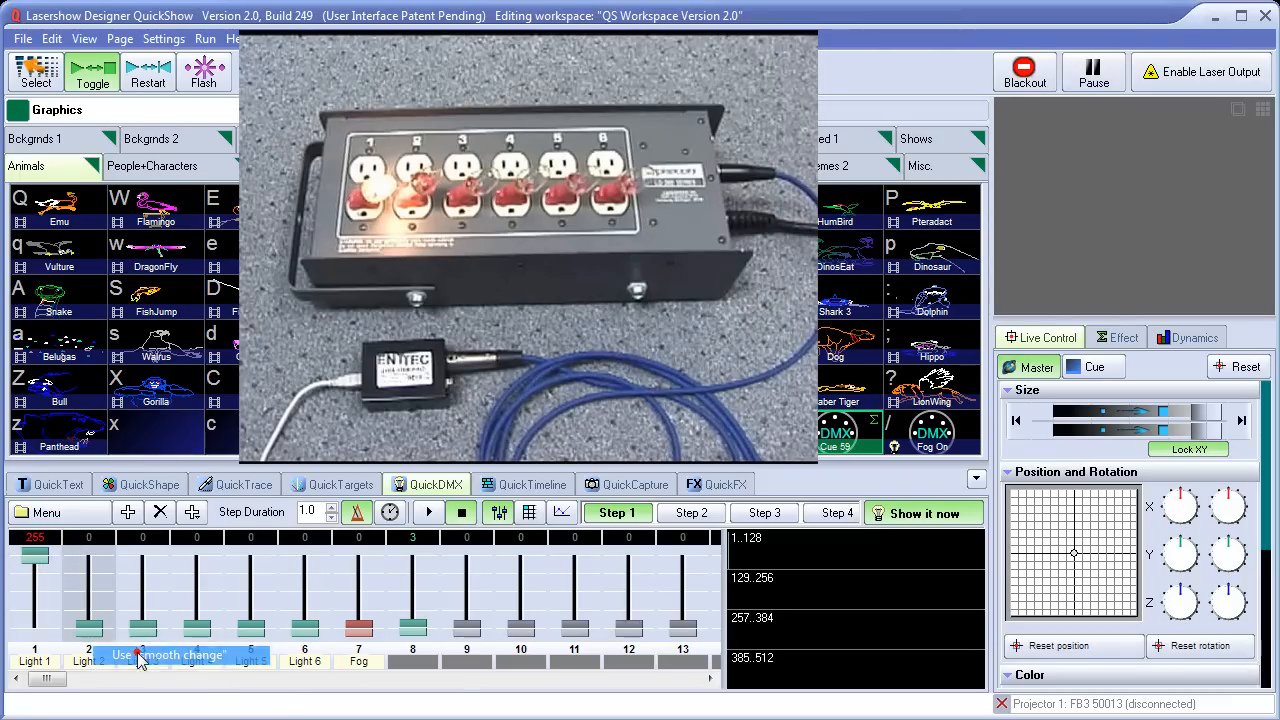
right_click(143, 628)
left_click(195, 657)
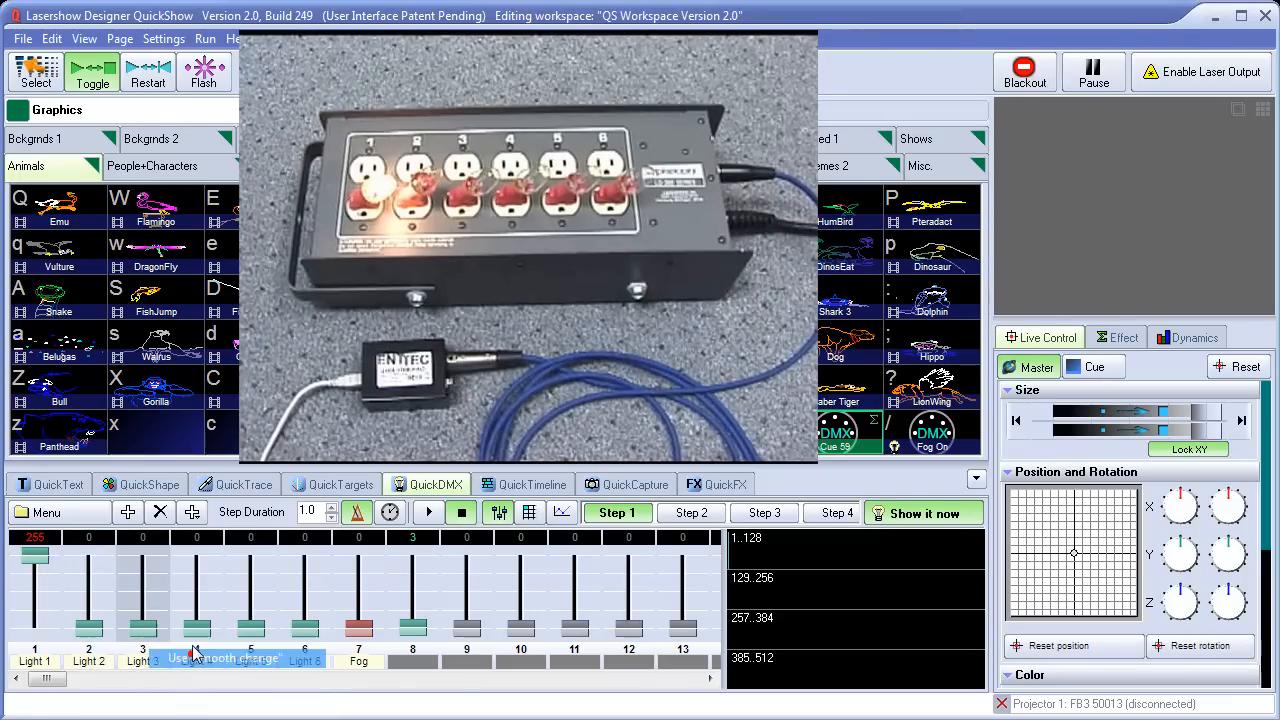
right_click(197, 628)
left_click(245, 657)
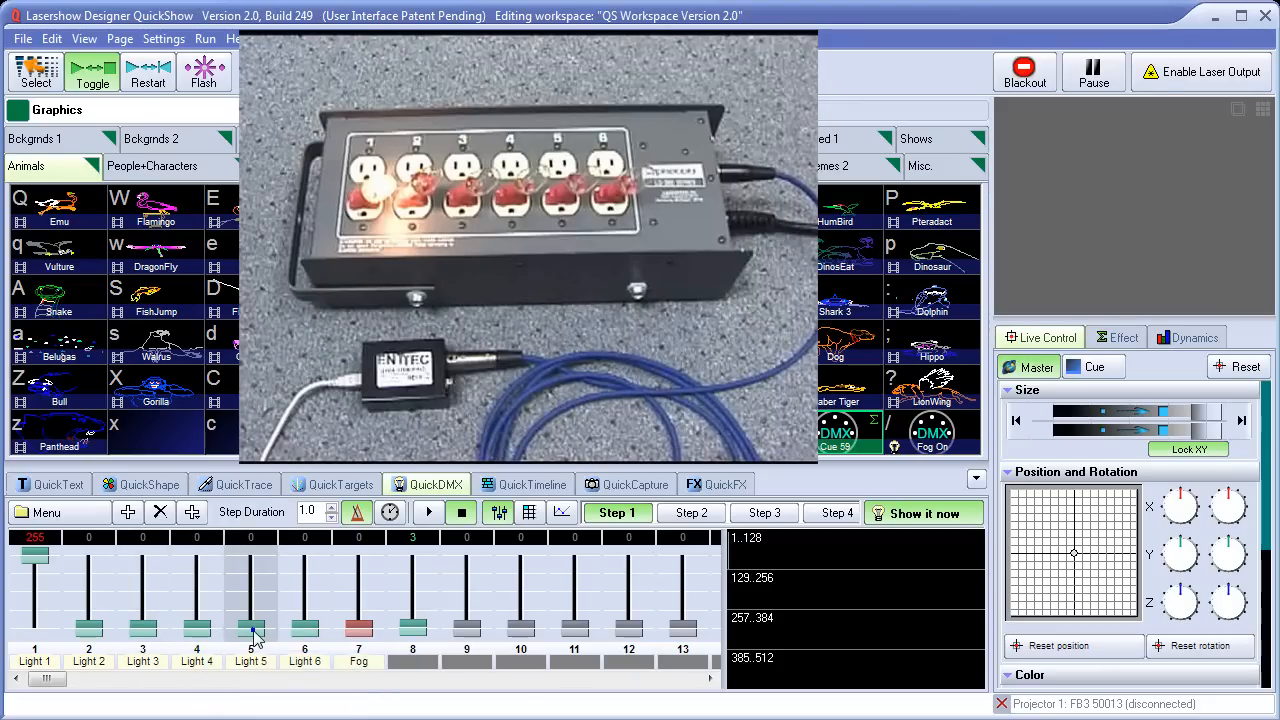
right_click(252, 630)
left_click(298, 660)
right_click(305, 630)
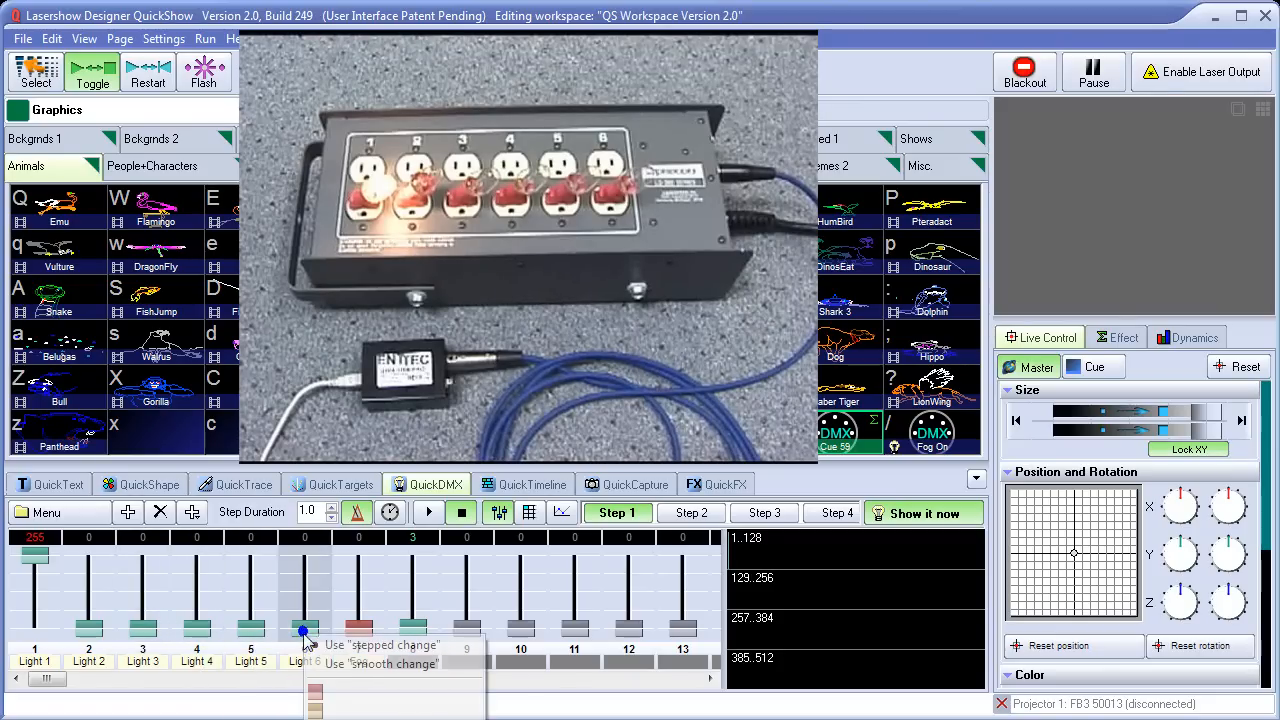
left_click(340, 664)
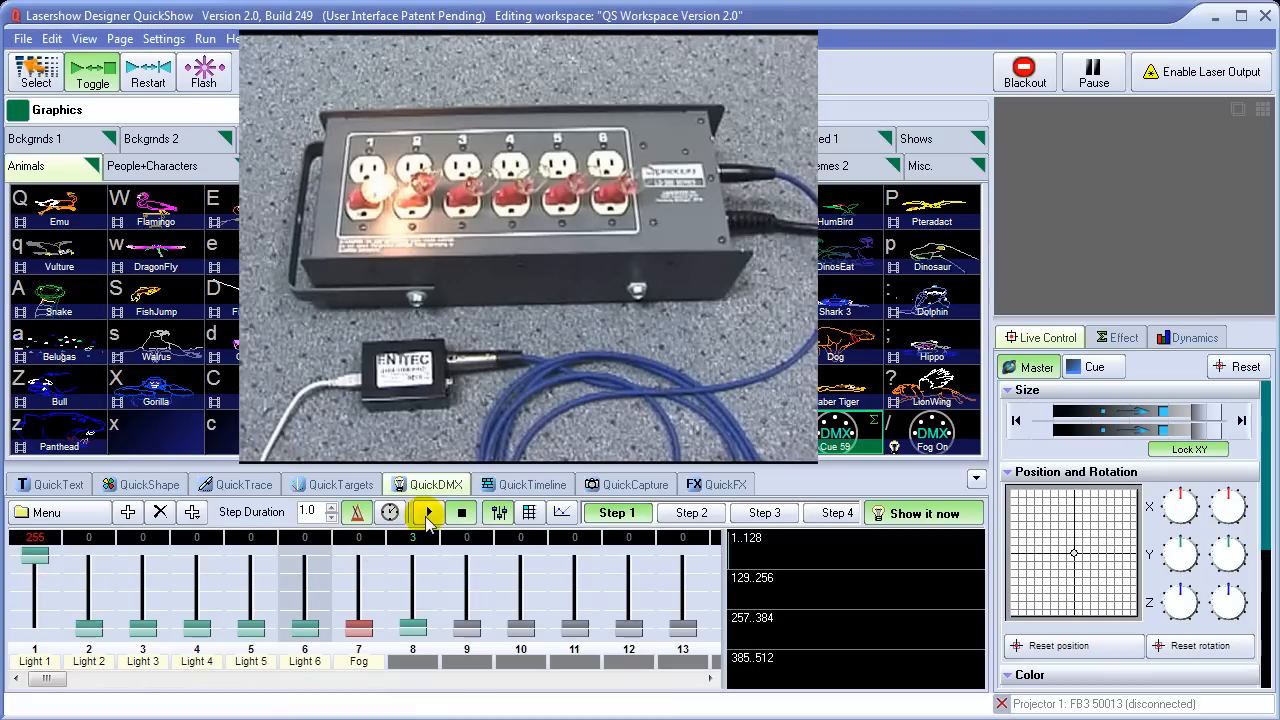
left_click(430, 513)
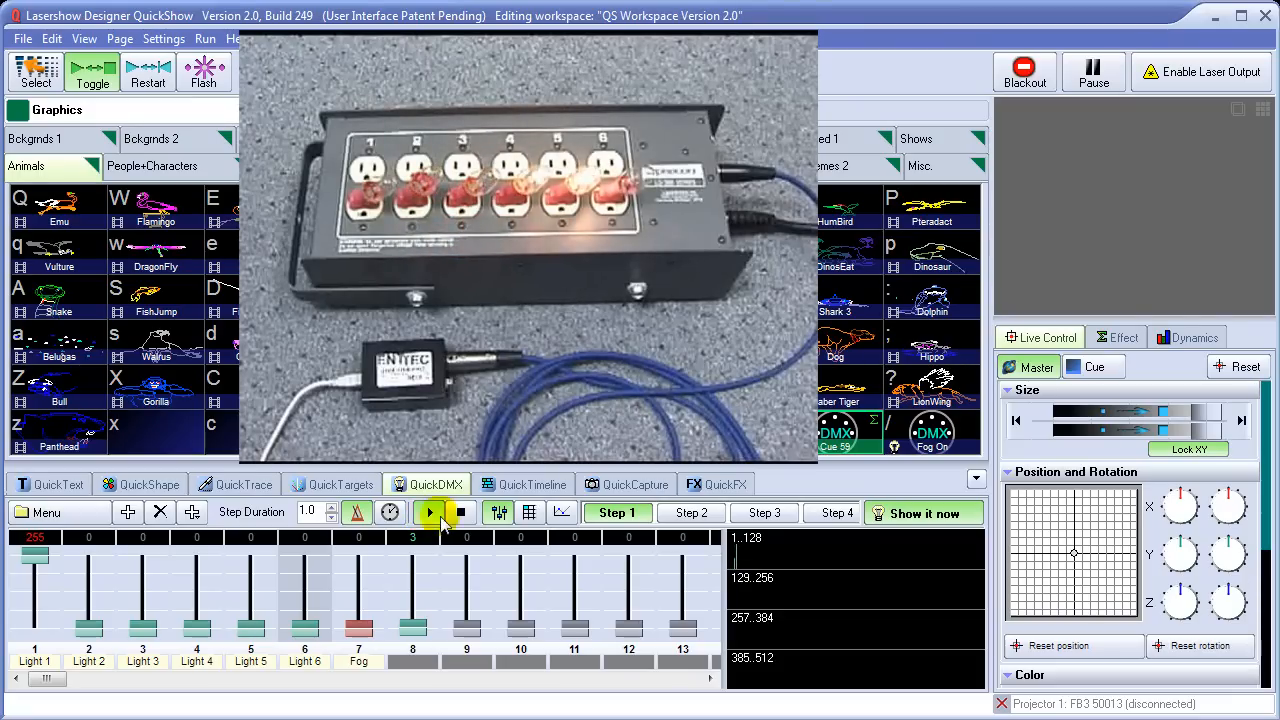
Step: Stop the chase sequence, lower the channel 8 slider to 0 and set the channel to stepped change
left_click(463, 519)
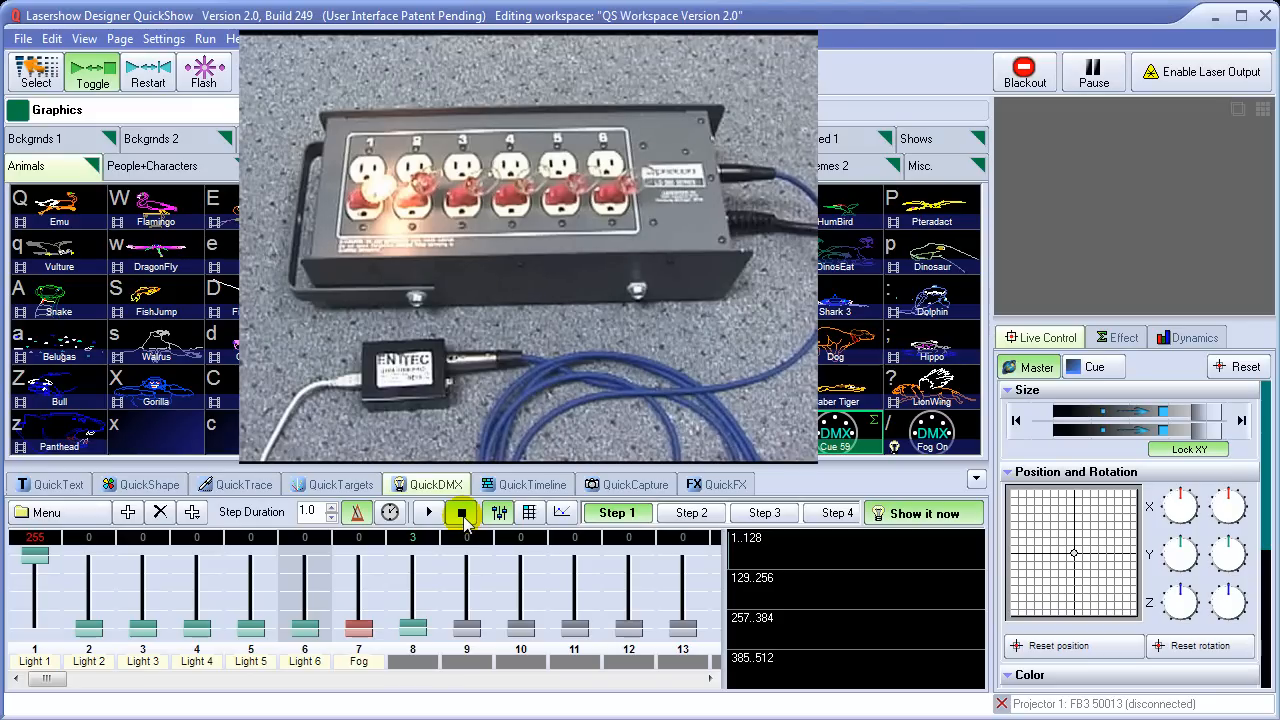
left_click(414, 628)
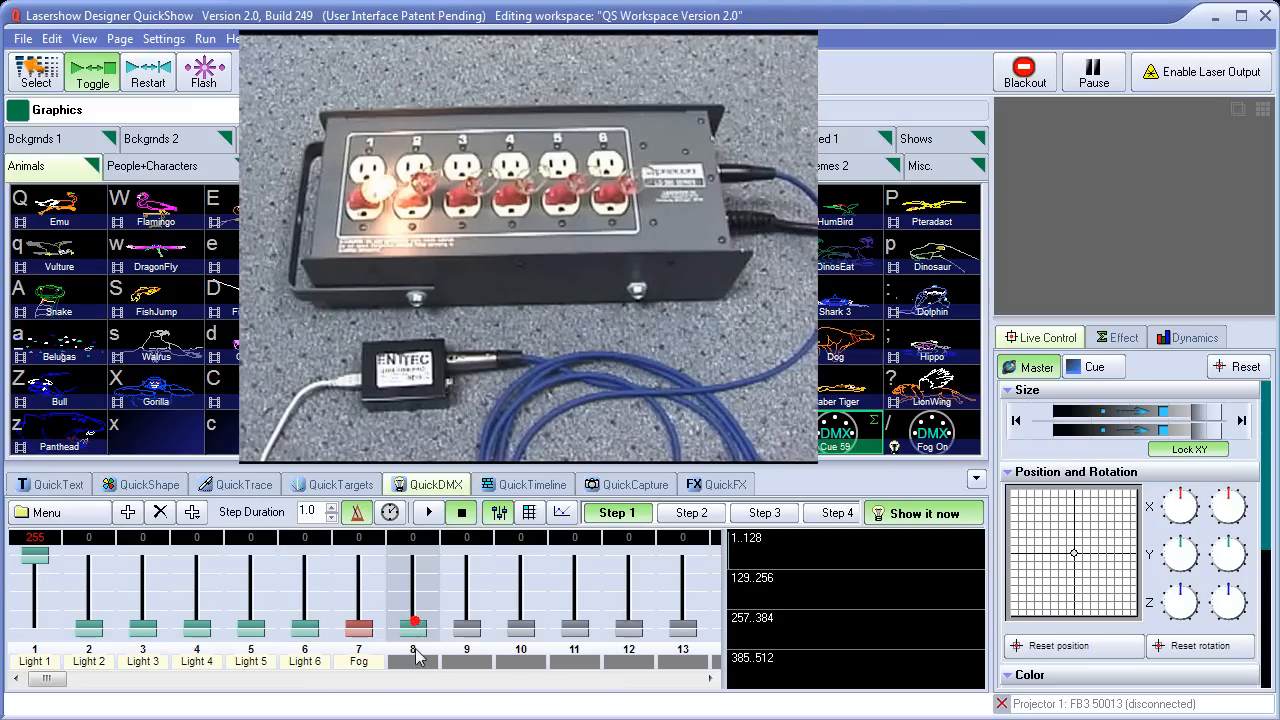
right_click(414, 636)
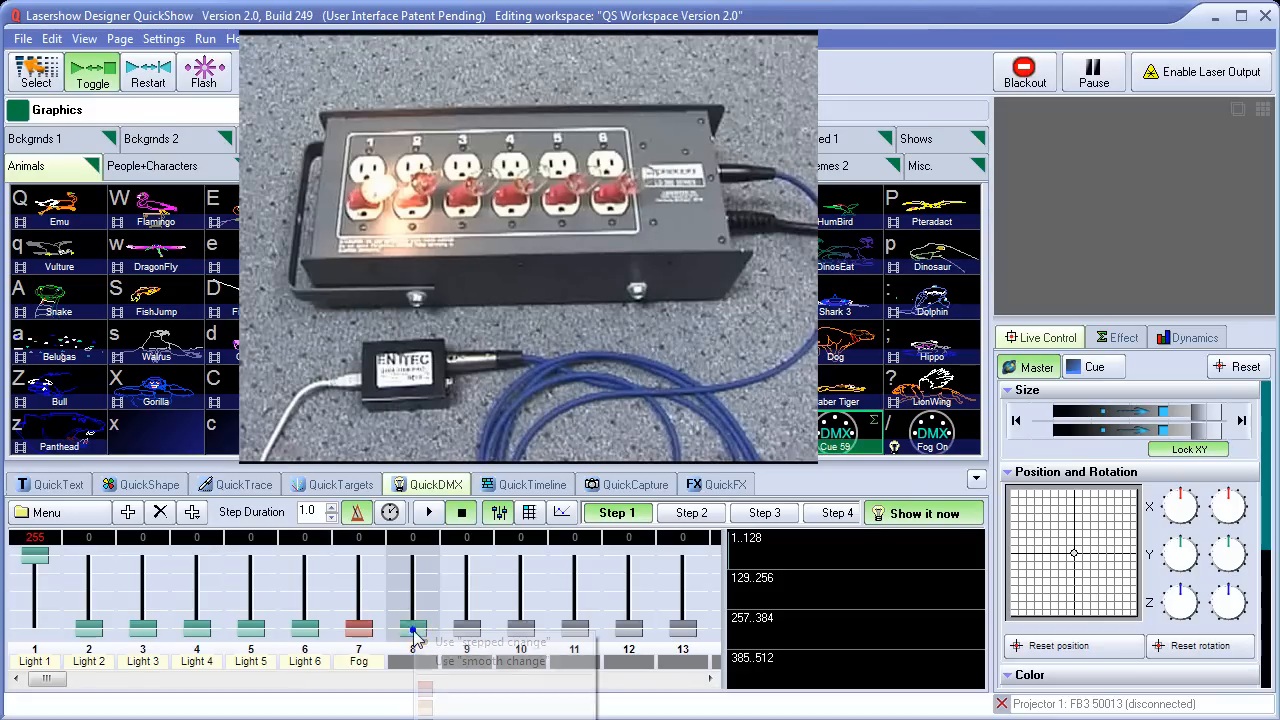
left_click(487, 643)
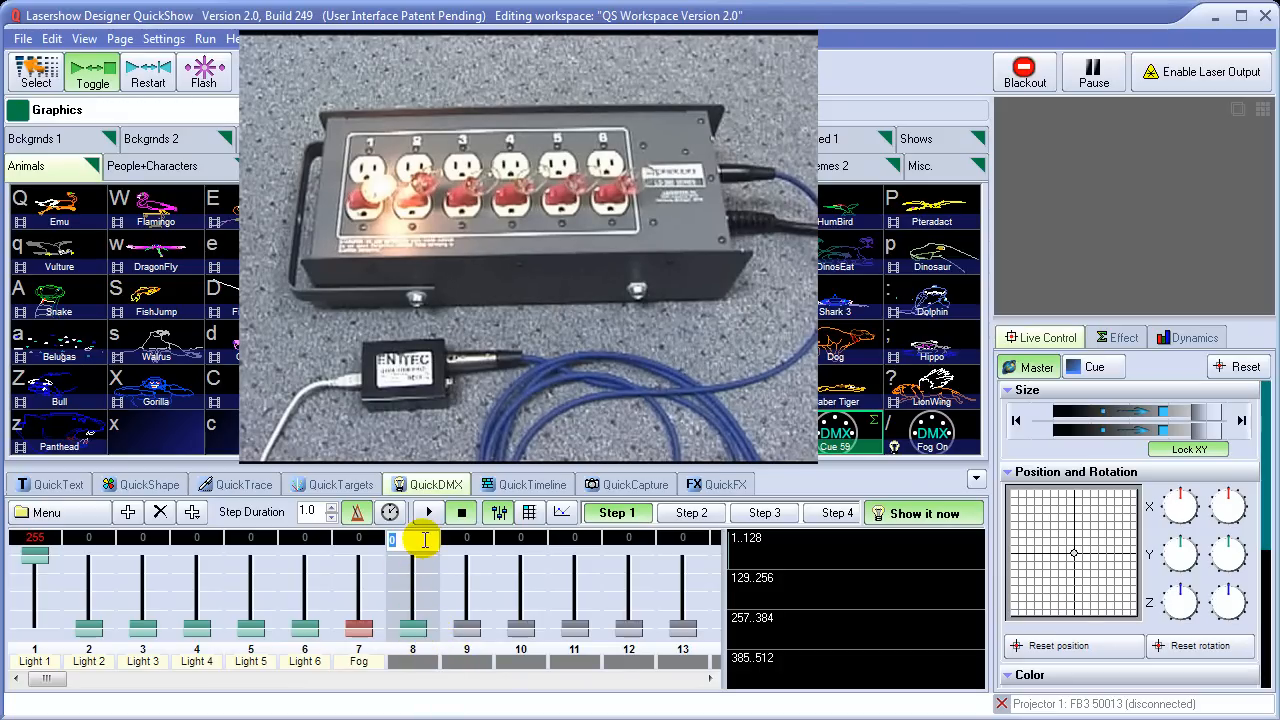
Step: Set channel 8 to exactly 128 in Step 1, then view Step 2 and return to Step 1
key("Return")
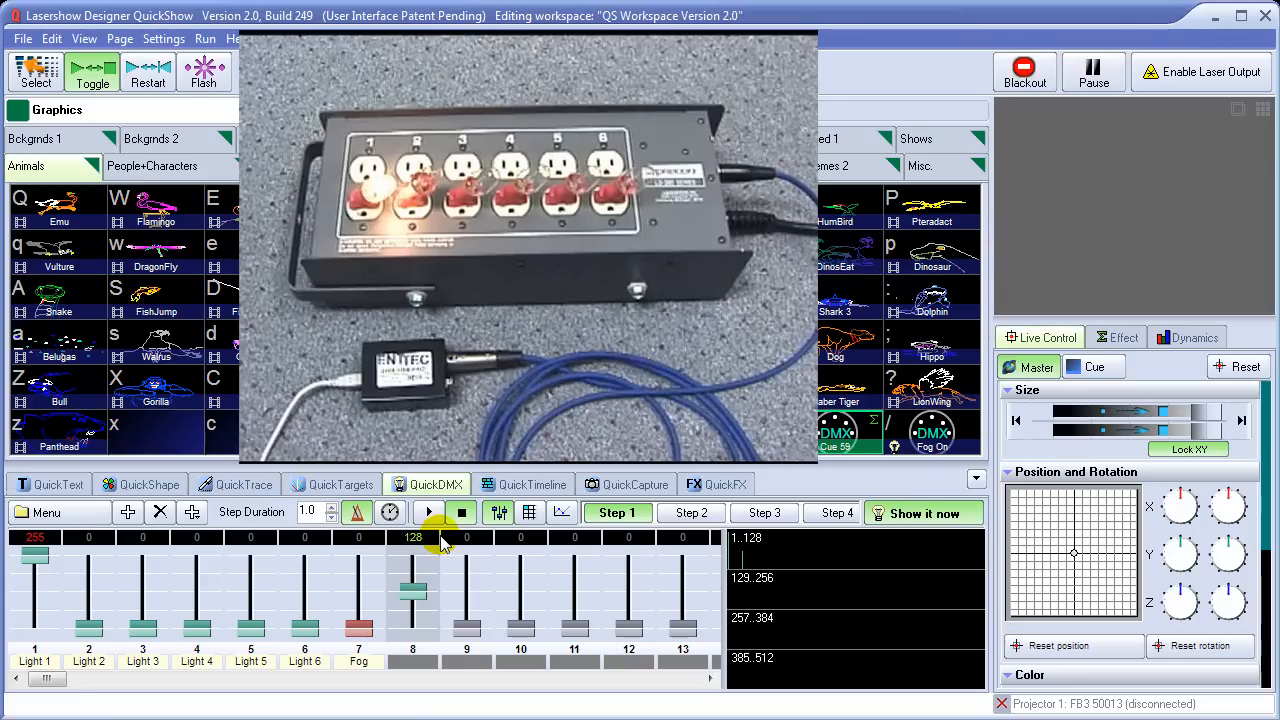
left_click(690, 514)
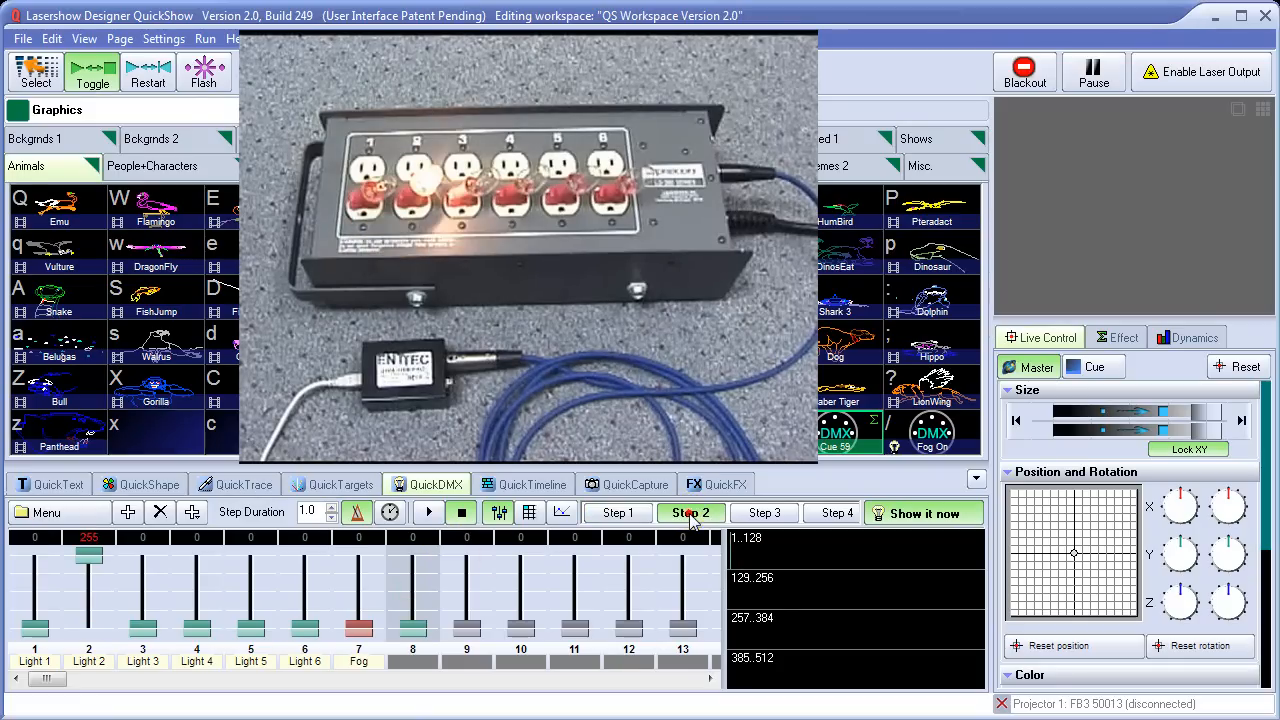
left_click(635, 514)
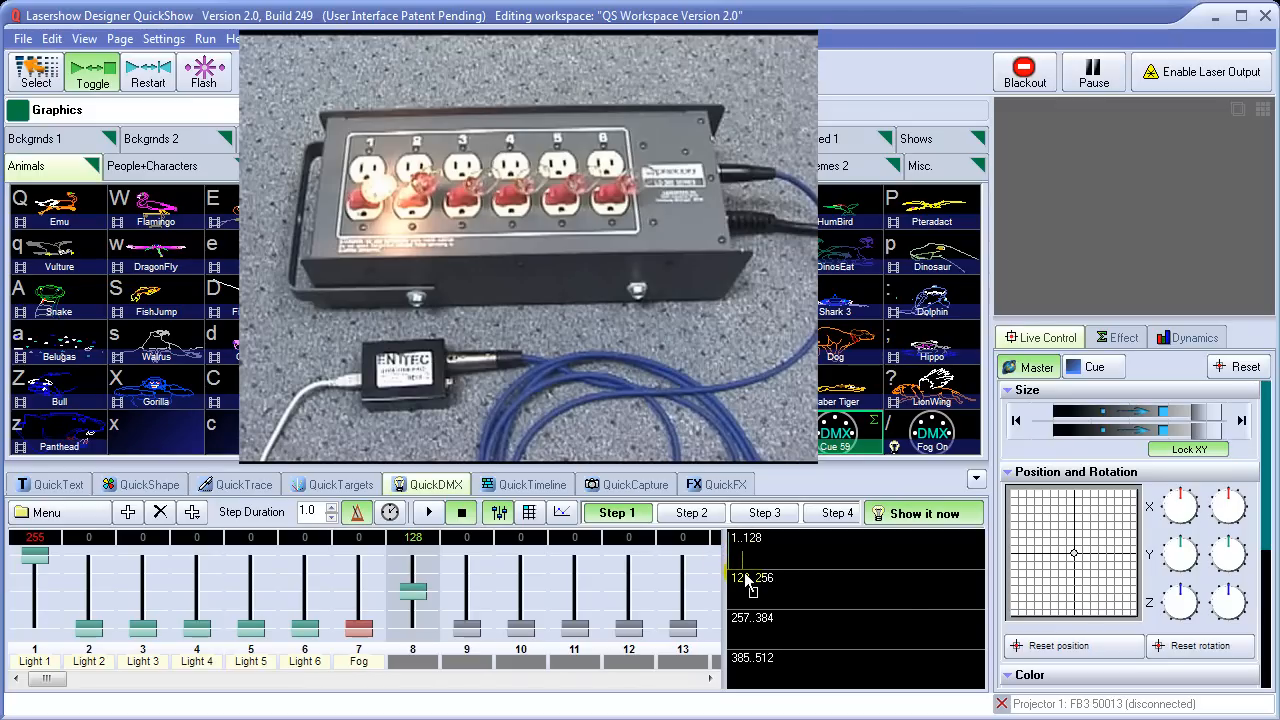
Step: Recolor the channel 8 slider blue and change it to light orange
right_click(413, 596)
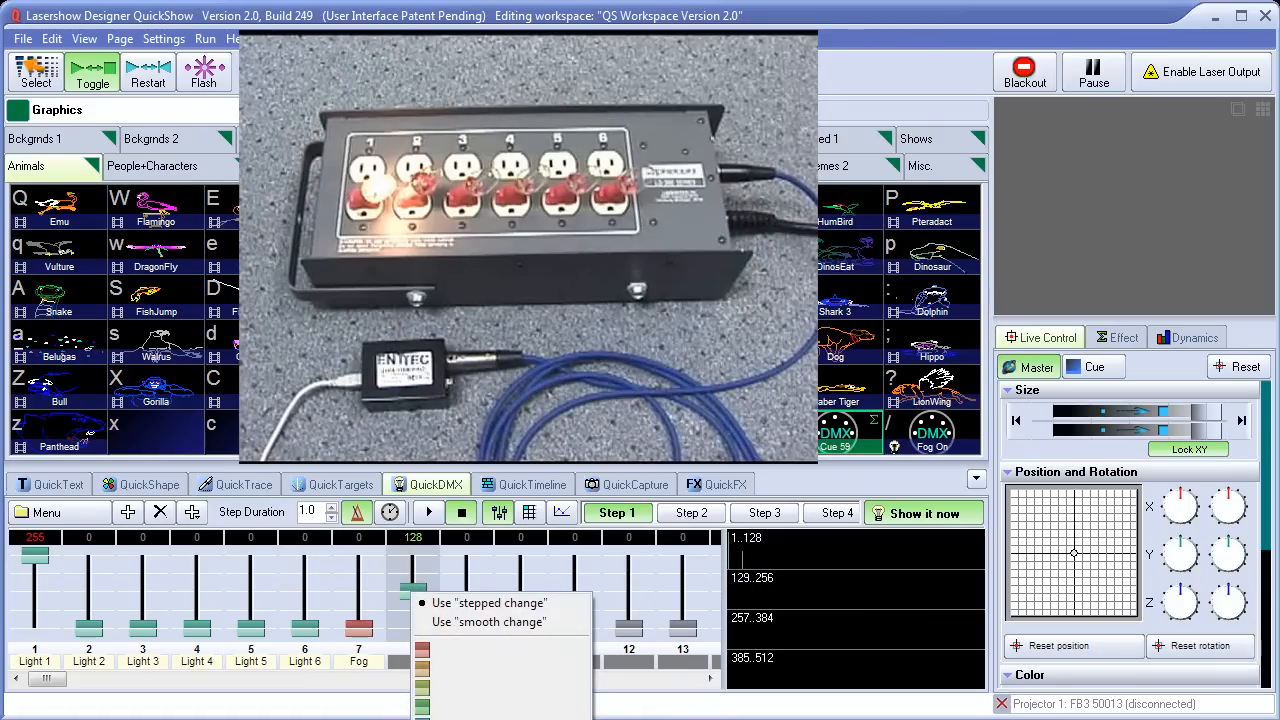
left_click(461, 711)
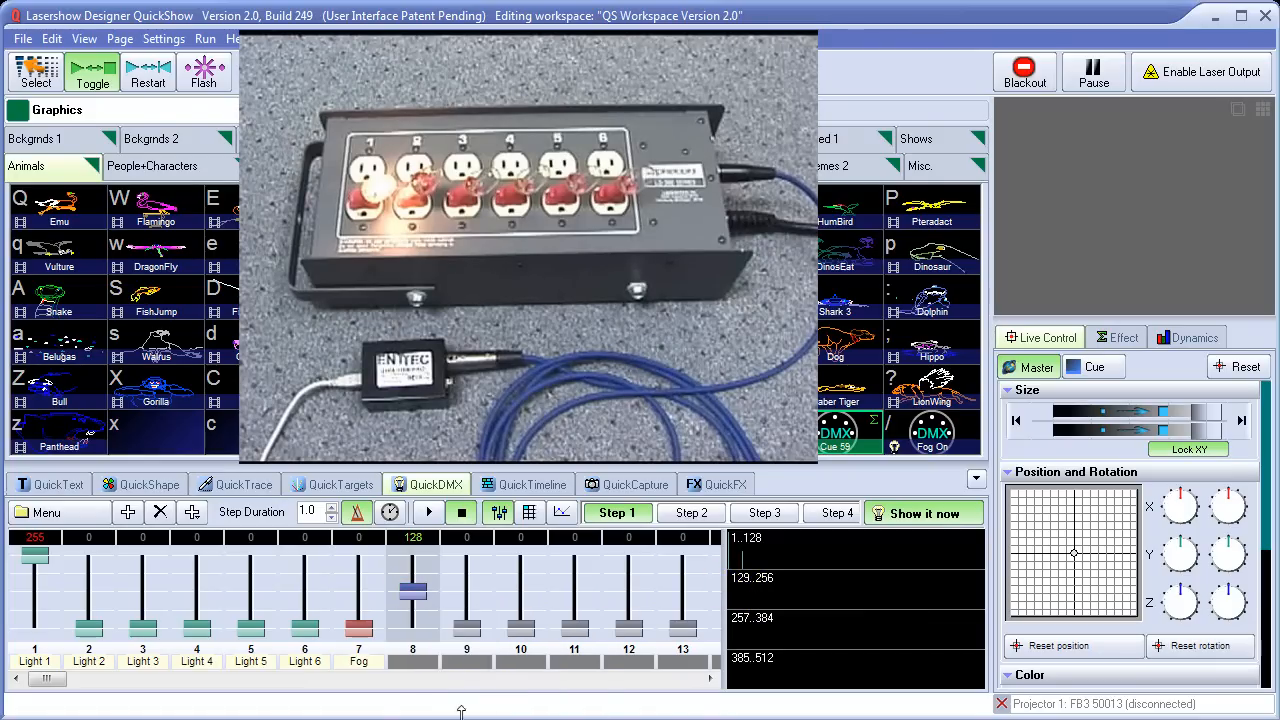
right_click(413, 588)
left_click(437, 672)
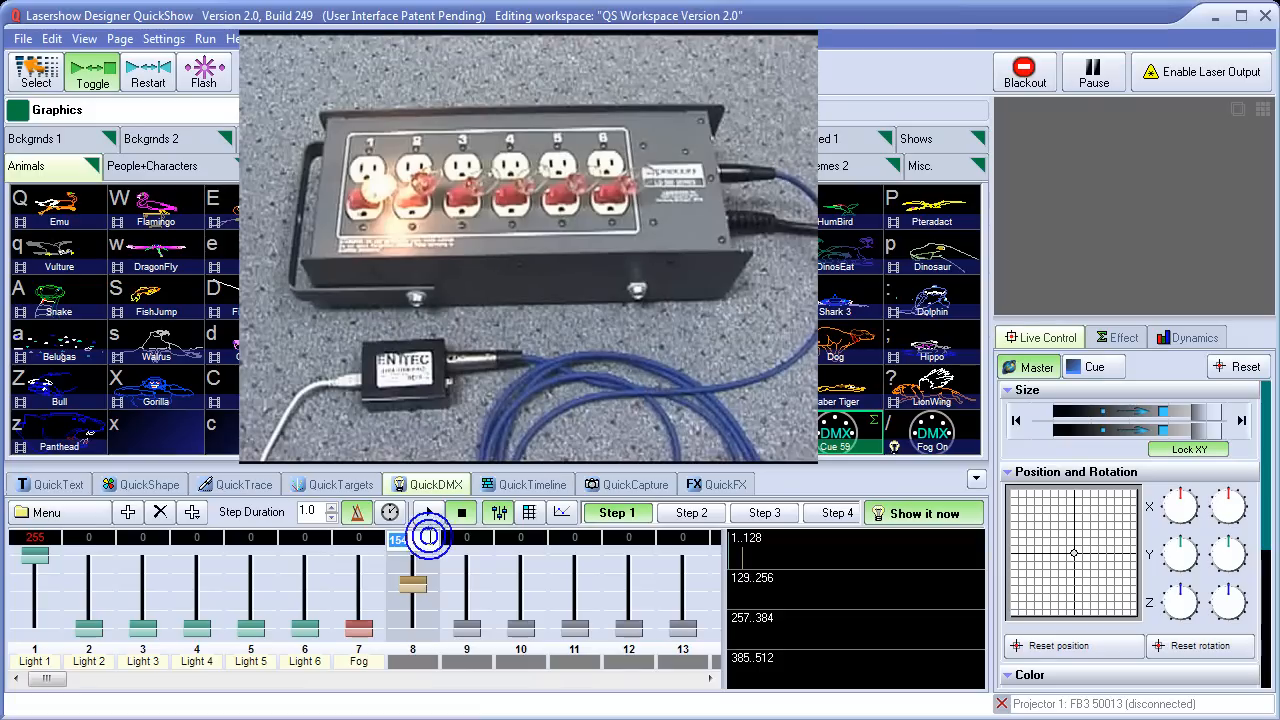
Step: Reset channel 8 to 128 in Step 1, and play the sequence before stopping it
type("8")
key("Return")
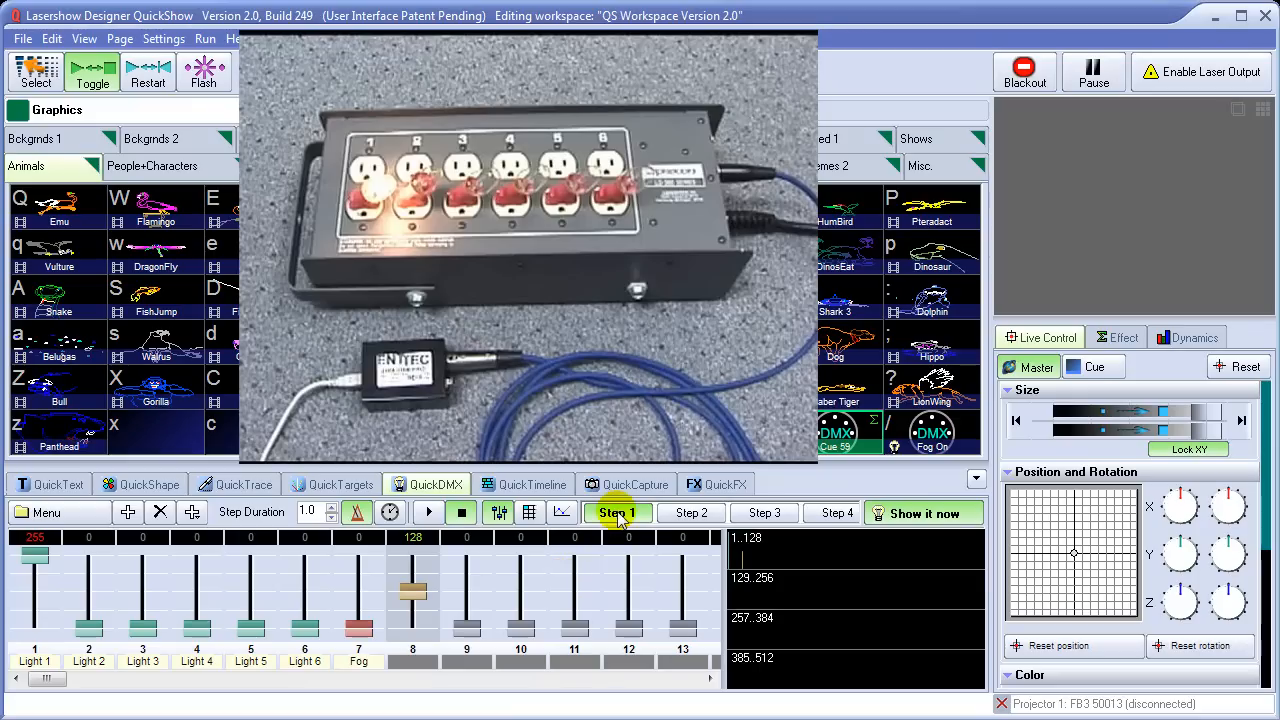
left_click(430, 514)
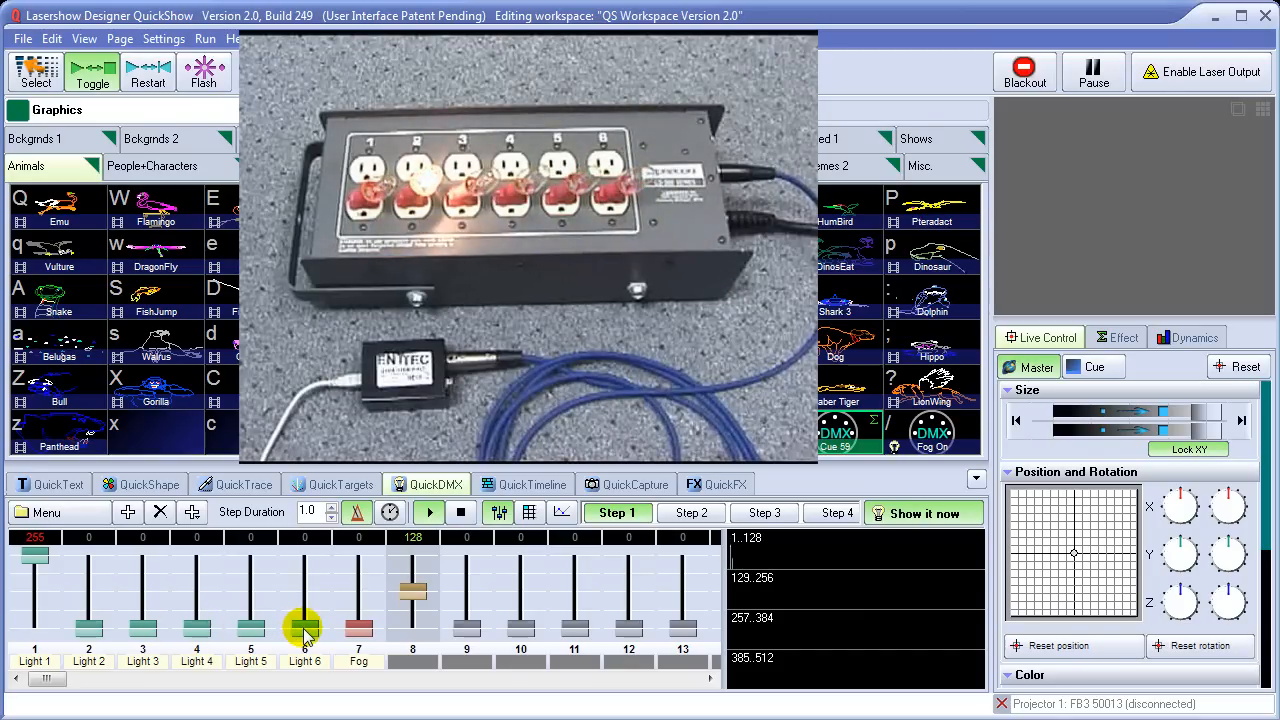
left_click(461, 514)
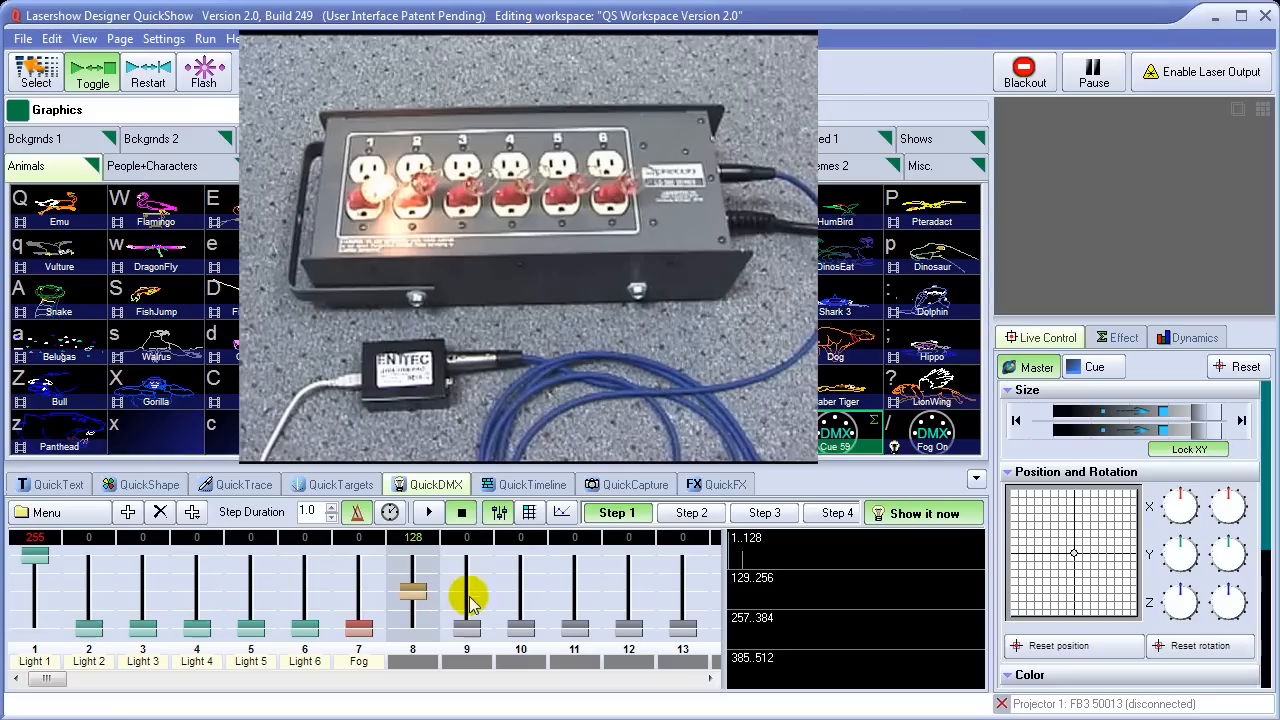
Step: Switch to the grid view and go through the channel 8 cells from Step 2 to Step 5
left_click(530, 513)
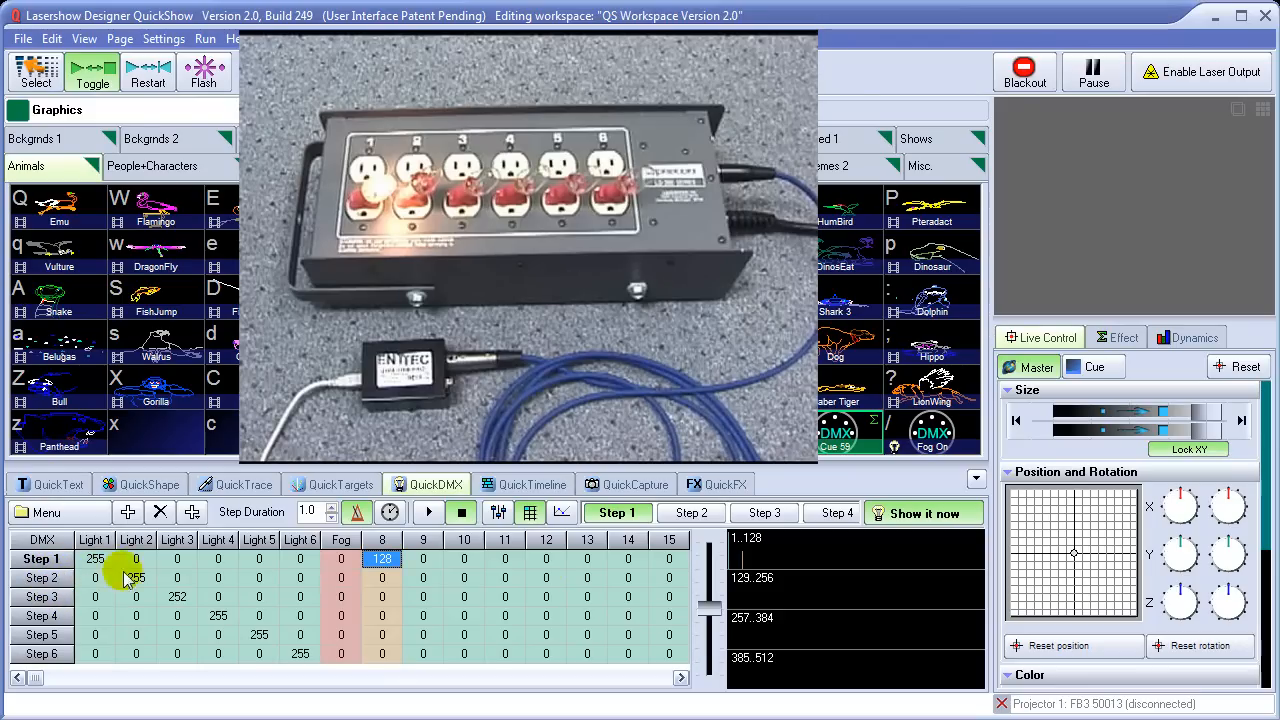
left_click(384, 578)
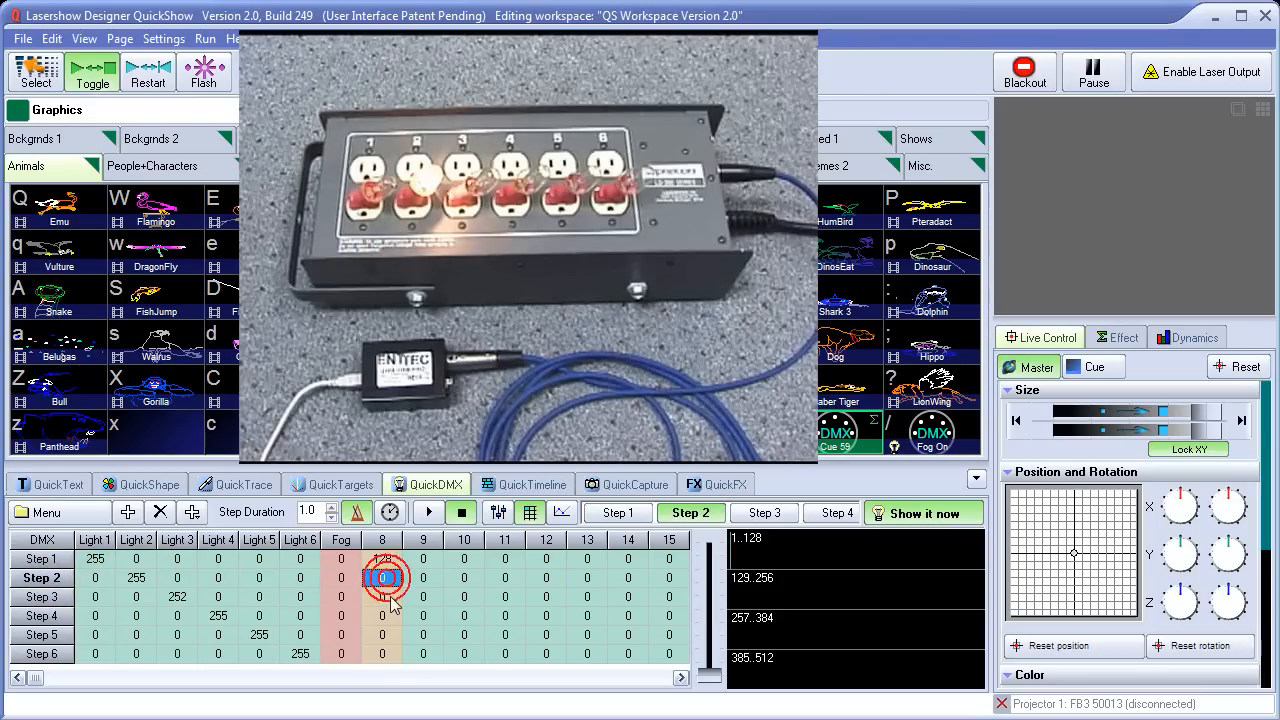
left_click(384, 596)
left_click(384, 615)
left_click(384, 632)
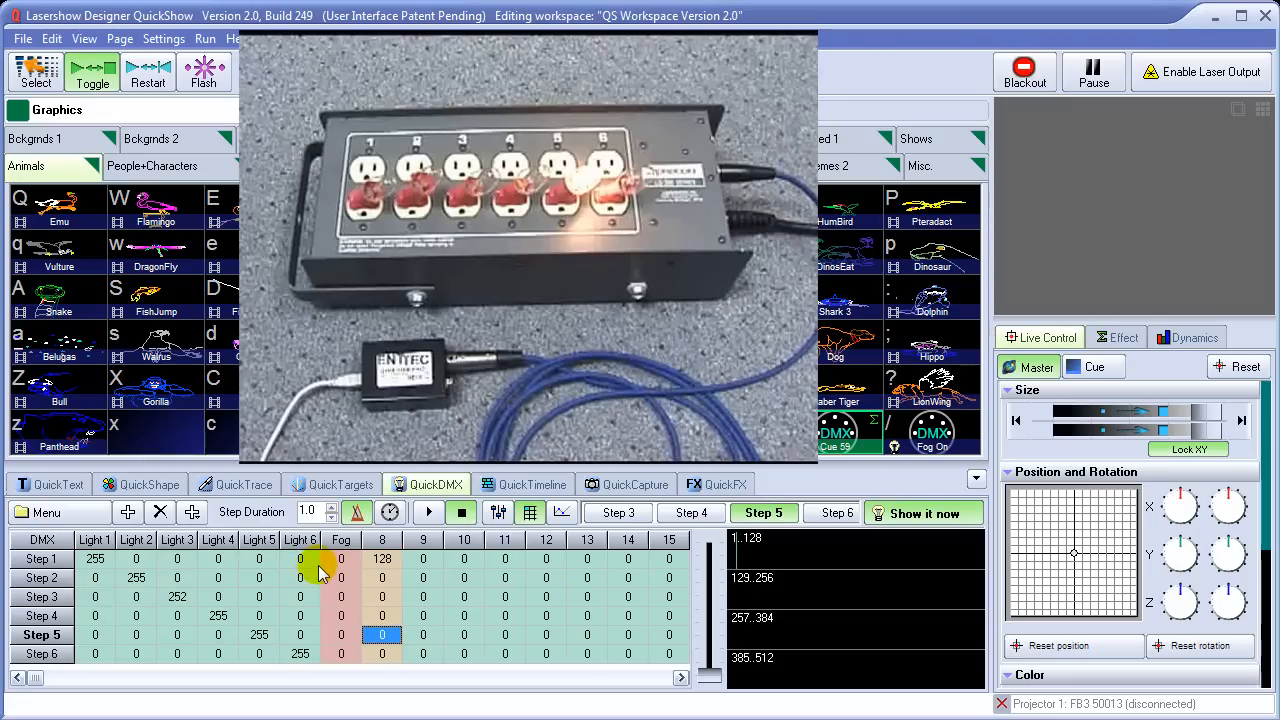
Step: Go through the Light 6 cells in the grid, then lower its Step 6 value and raise it back to 255
left_click(300, 559)
left_click(300, 596)
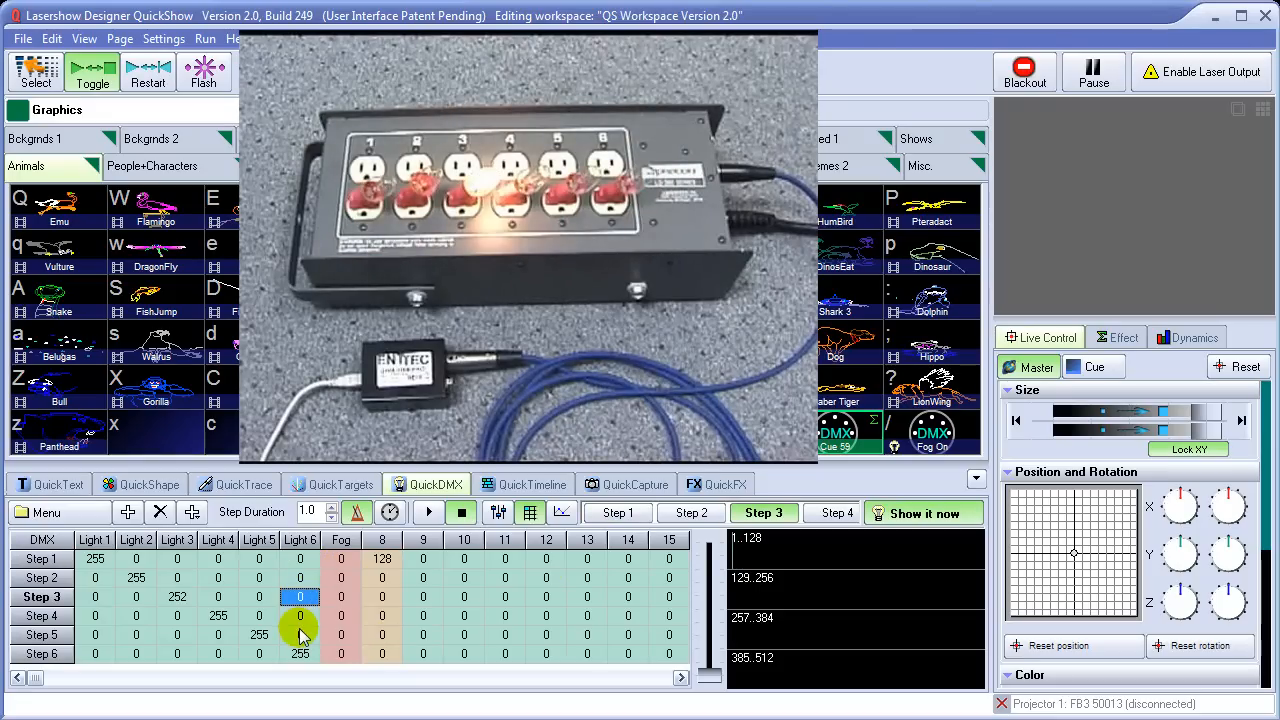
left_click(300, 634)
left_click(300, 653)
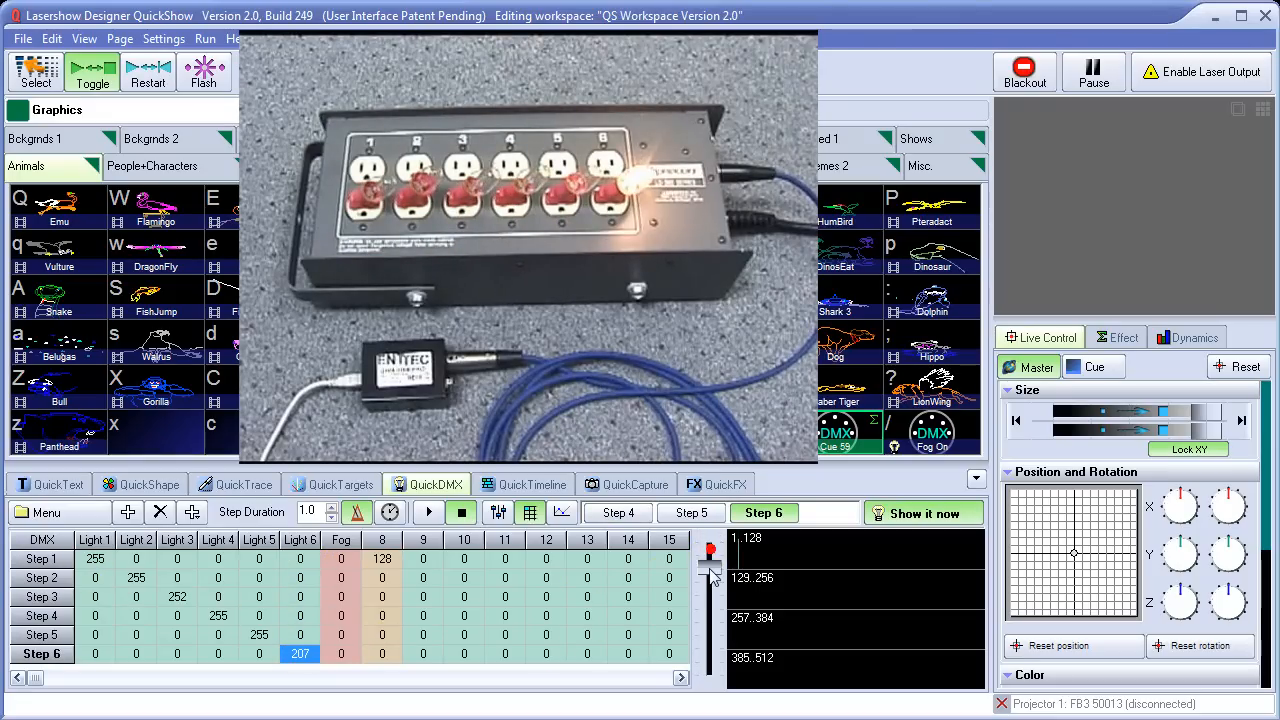
left_click_drag(713, 541, 697, 514)
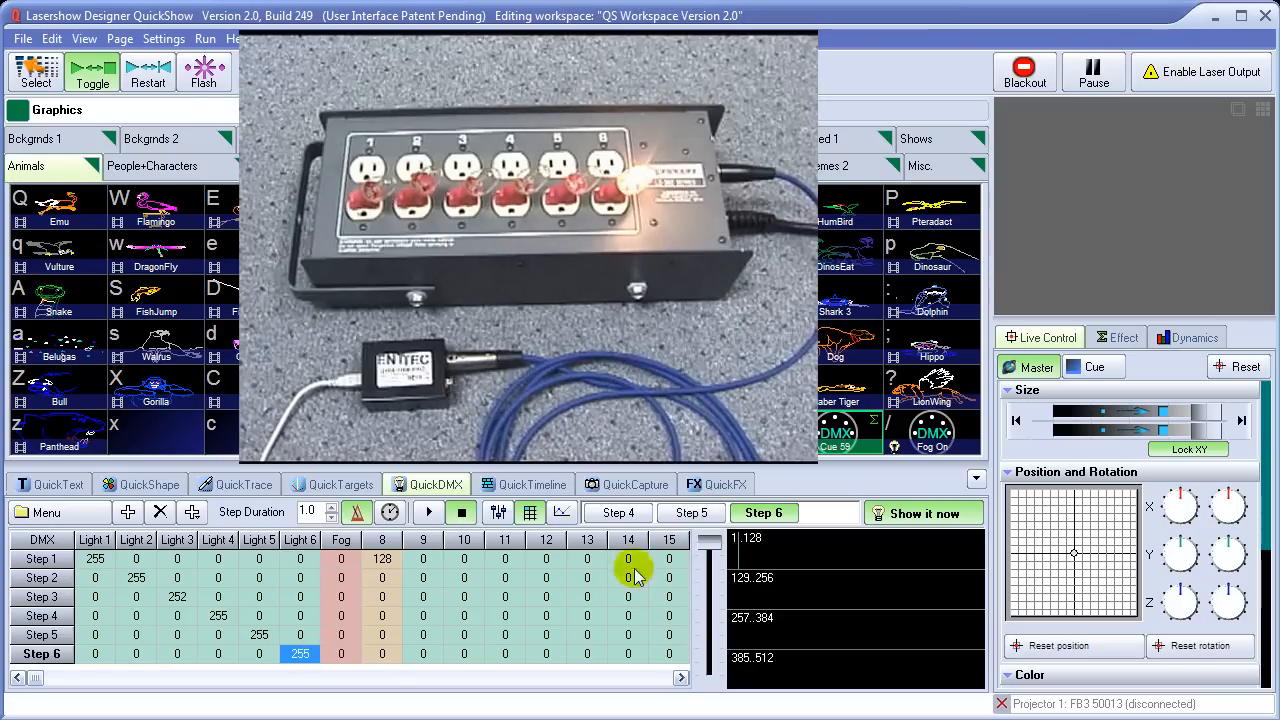
Step: Raise the channel 8 value in Step 2 to 255, then select the channel's Step 1 and Step 3 cells
left_click(389, 582)
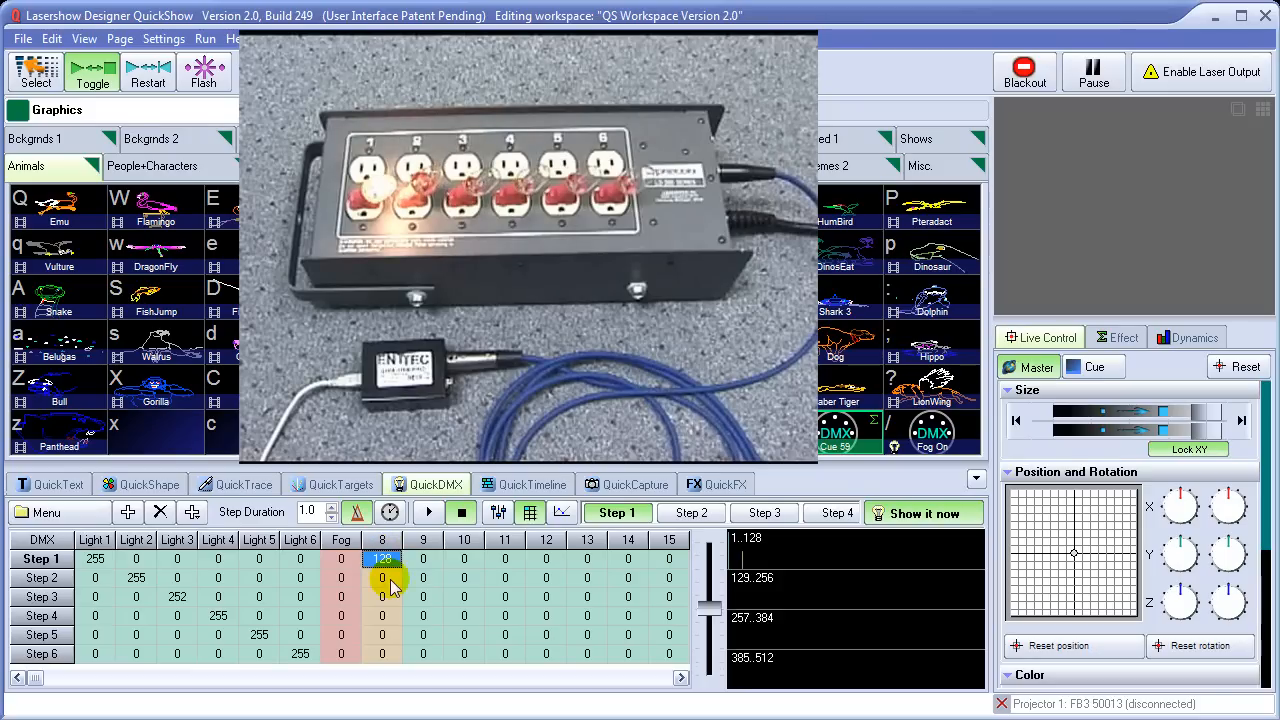
left_click(389, 578)
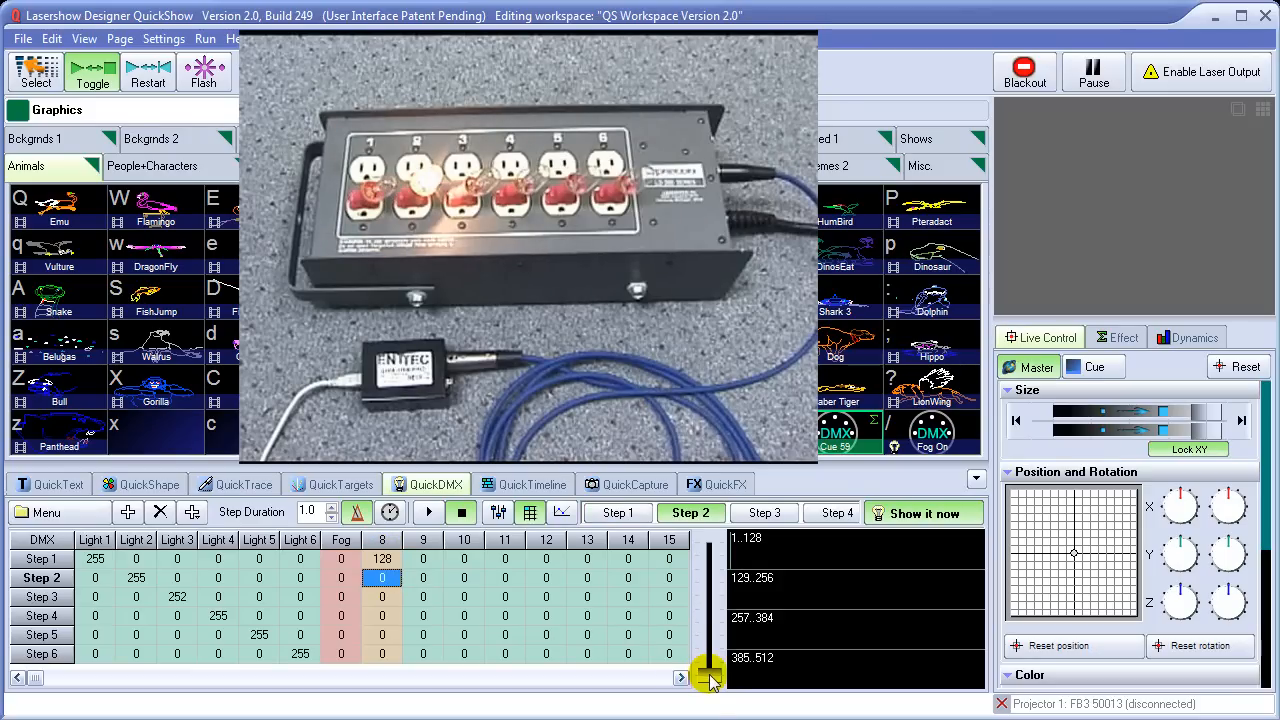
left_click_drag(709, 679, 713, 636)
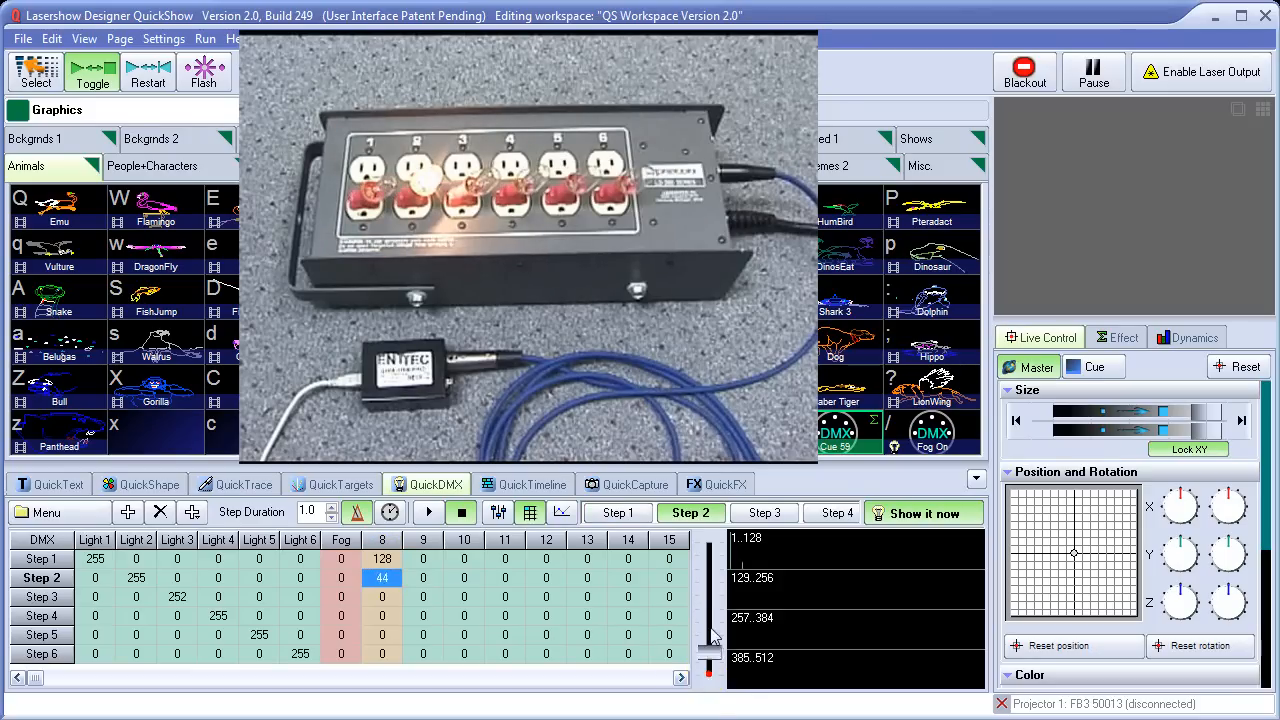
left_click(384, 598)
left_click(389, 560)
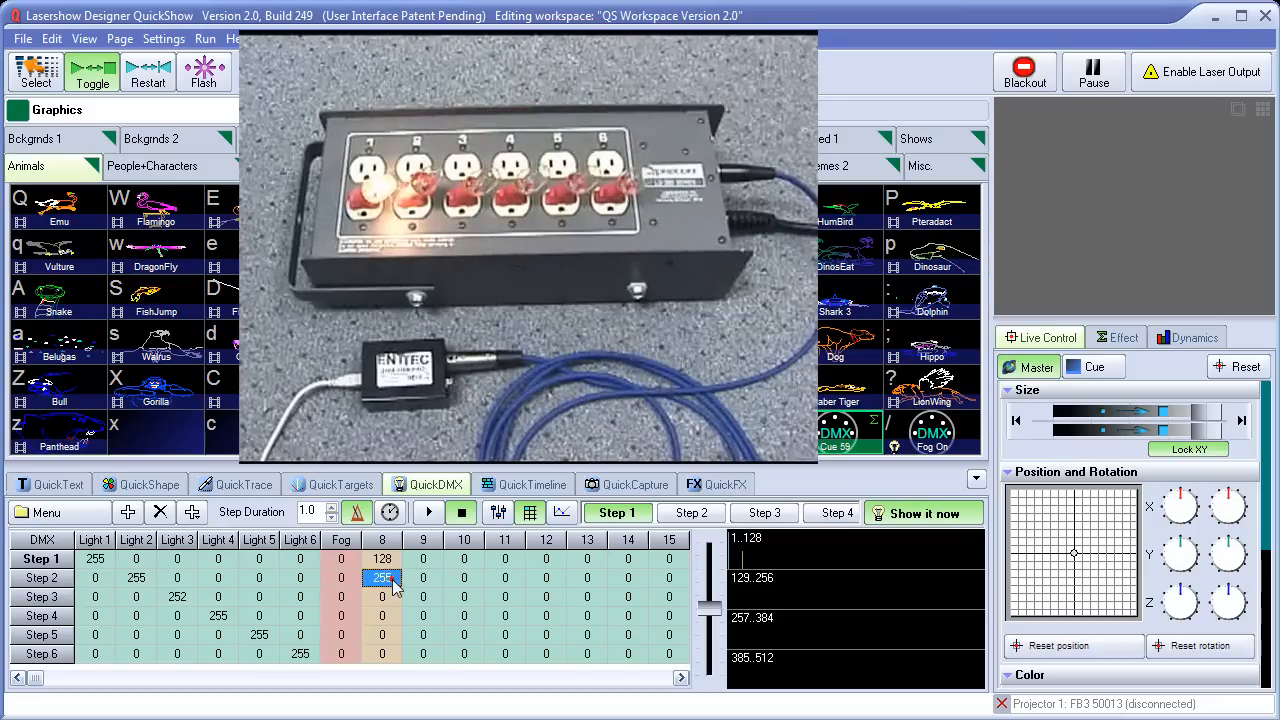
left_click(384, 597)
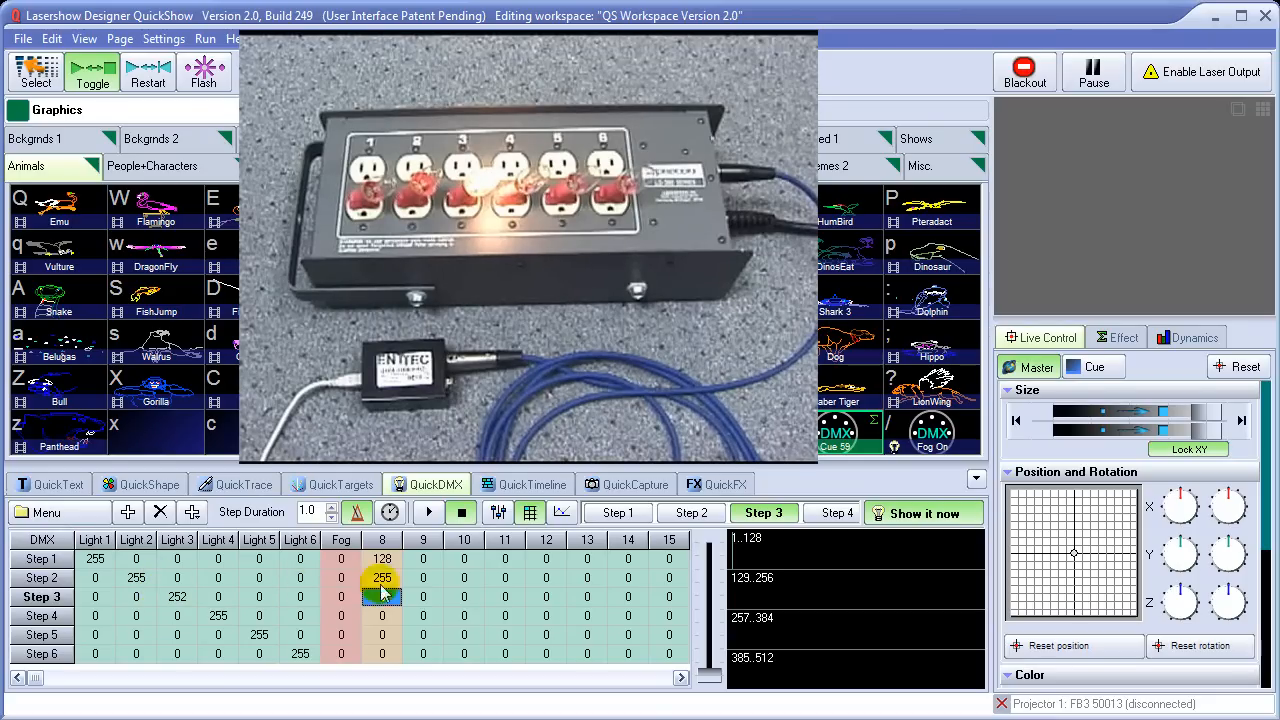
Step: Switch to the graph view and examine the curves of Light 1, Light 2, Light 3 and channel 8
left_click(563, 514)
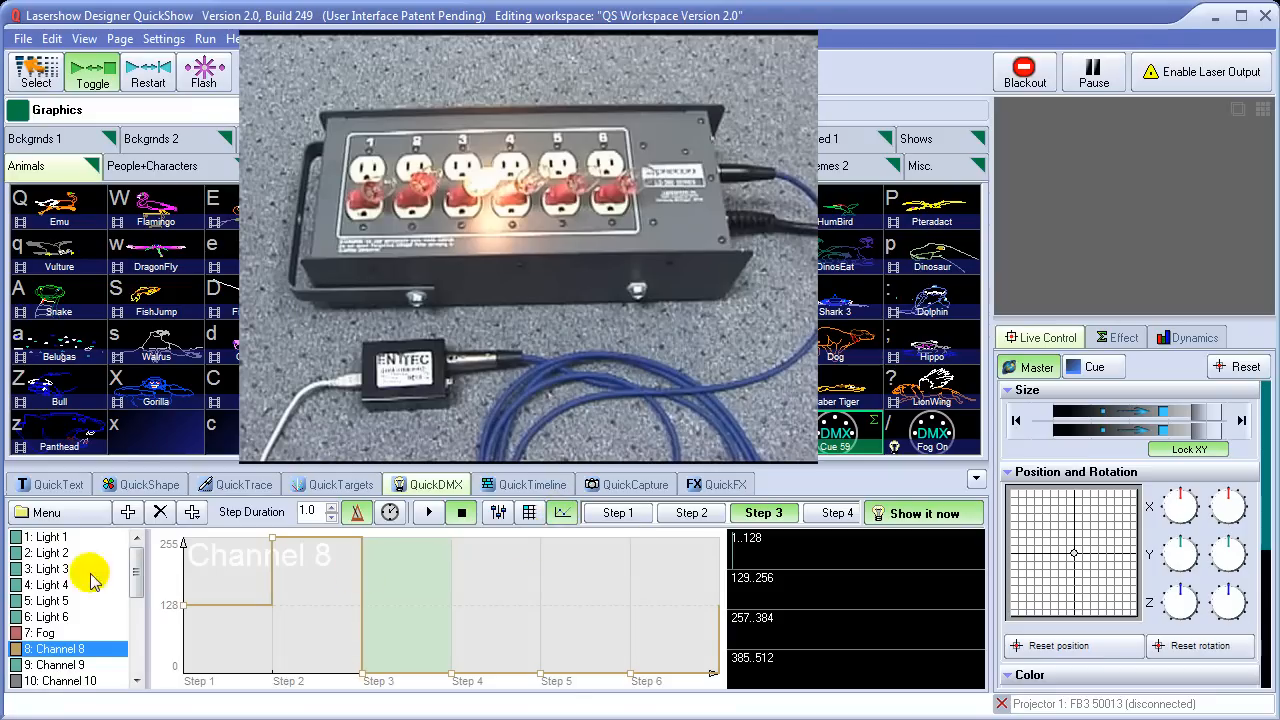
left_click(50, 537)
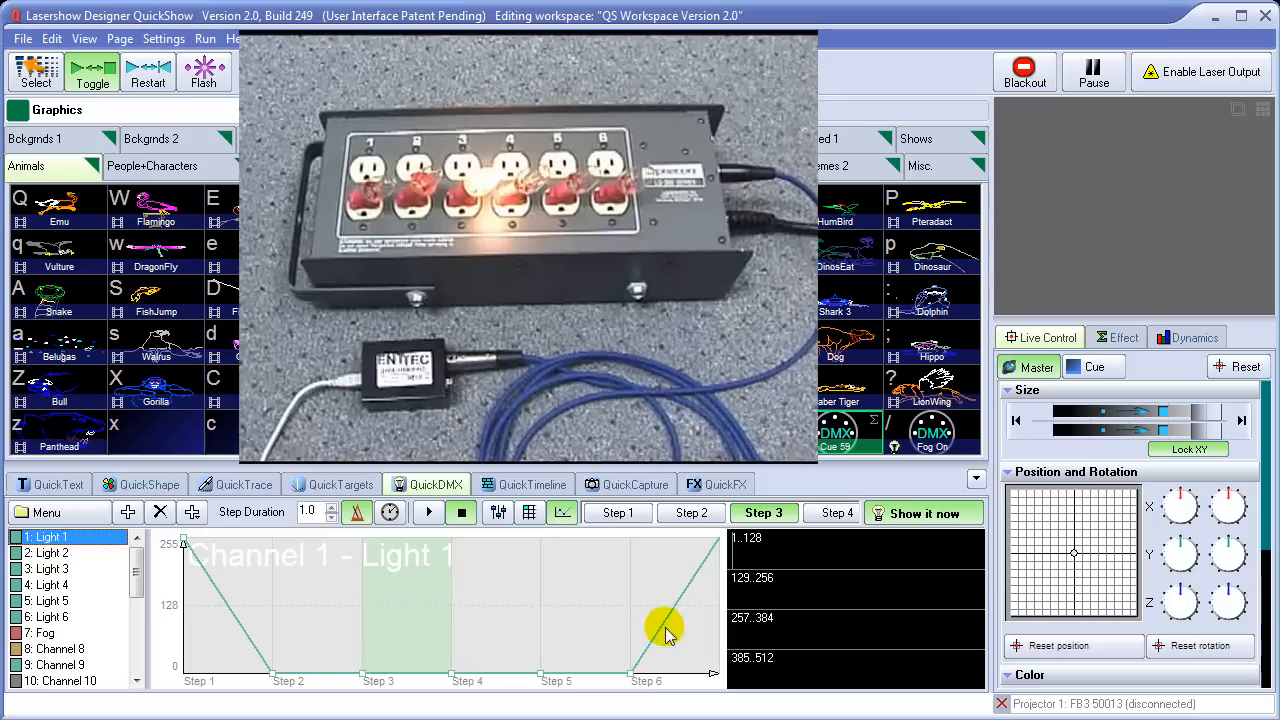
left_click(64, 556)
left_click(55, 569)
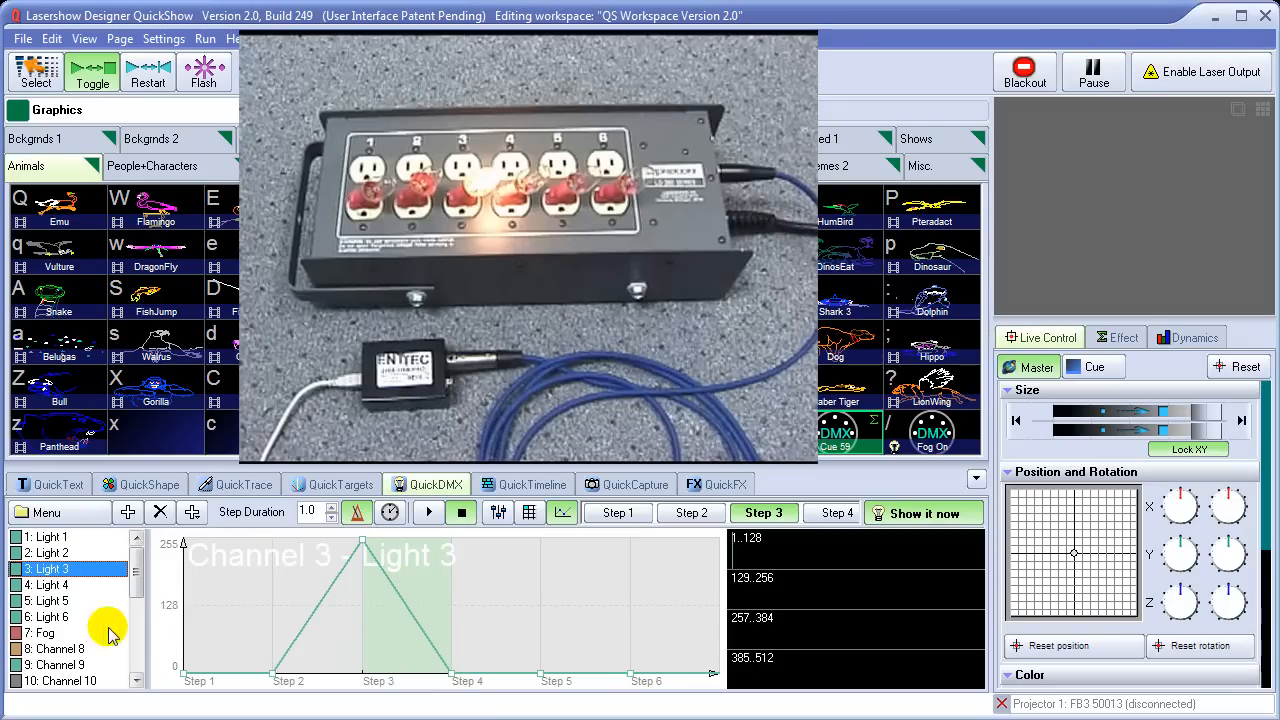
left_click(62, 650)
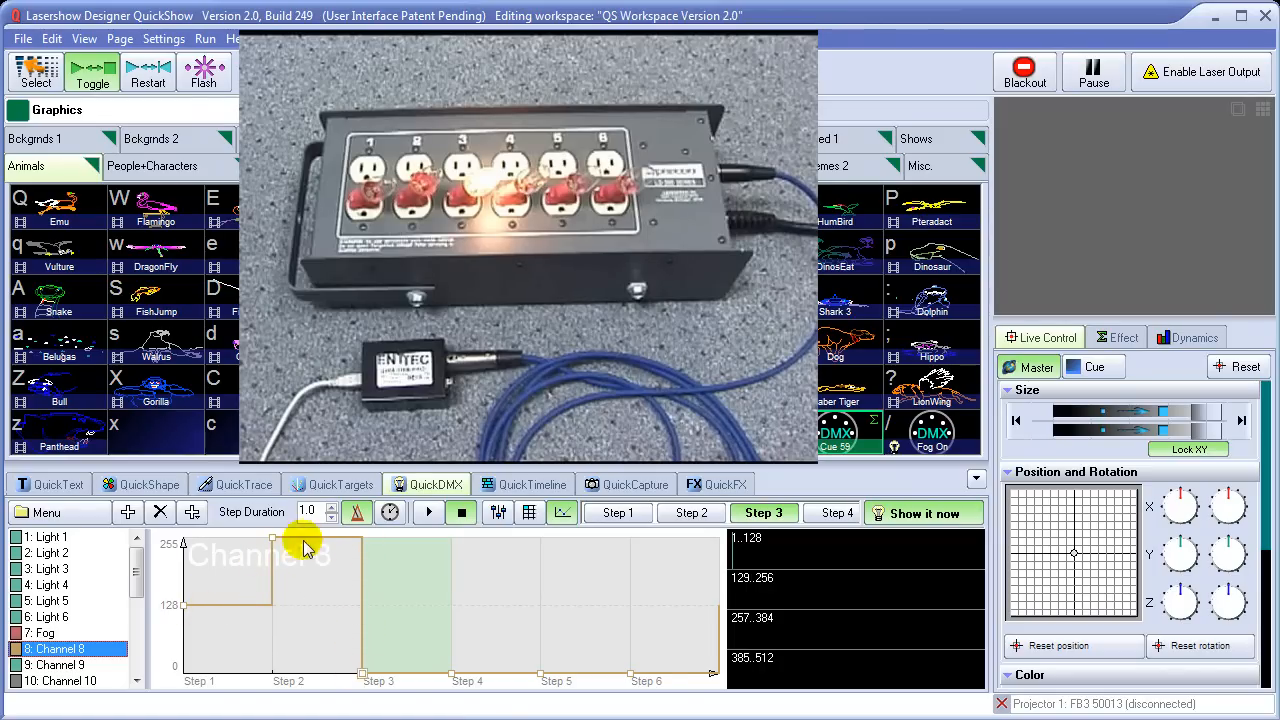
left_click(64, 555)
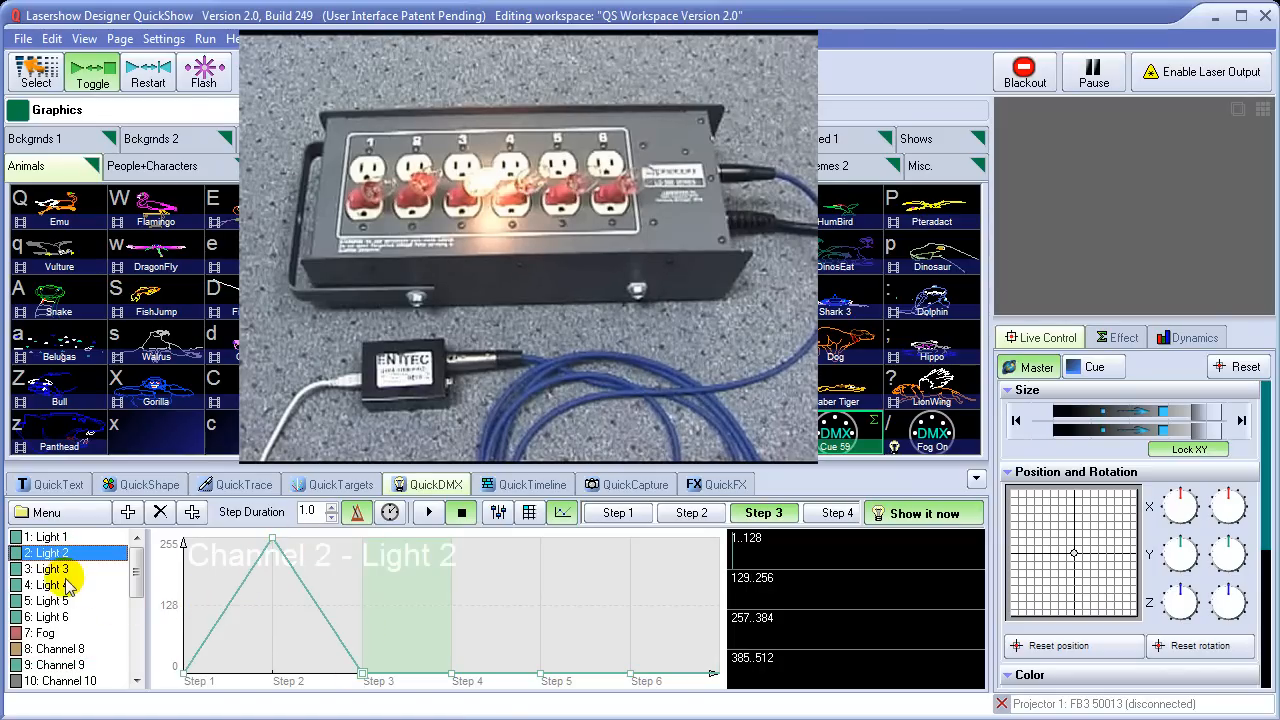
left_click(56, 569)
Step: Raise the Step 6 point on the Light 4 curve to about 126, keeping its Step 4 point at 255
left_click(60, 585)
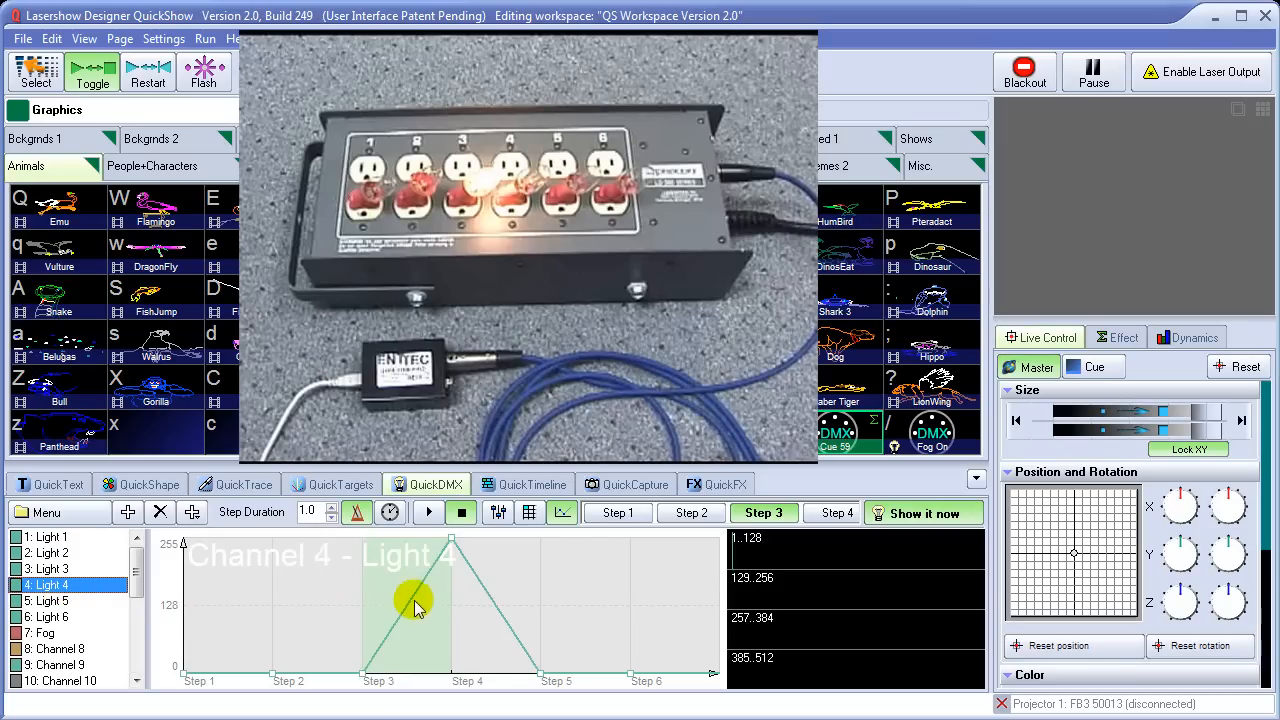
mouse_move(453, 538)
left_mouse_down()
mouse_move(453, 603)
mouse_move(455, 525)
left_mouse_up()
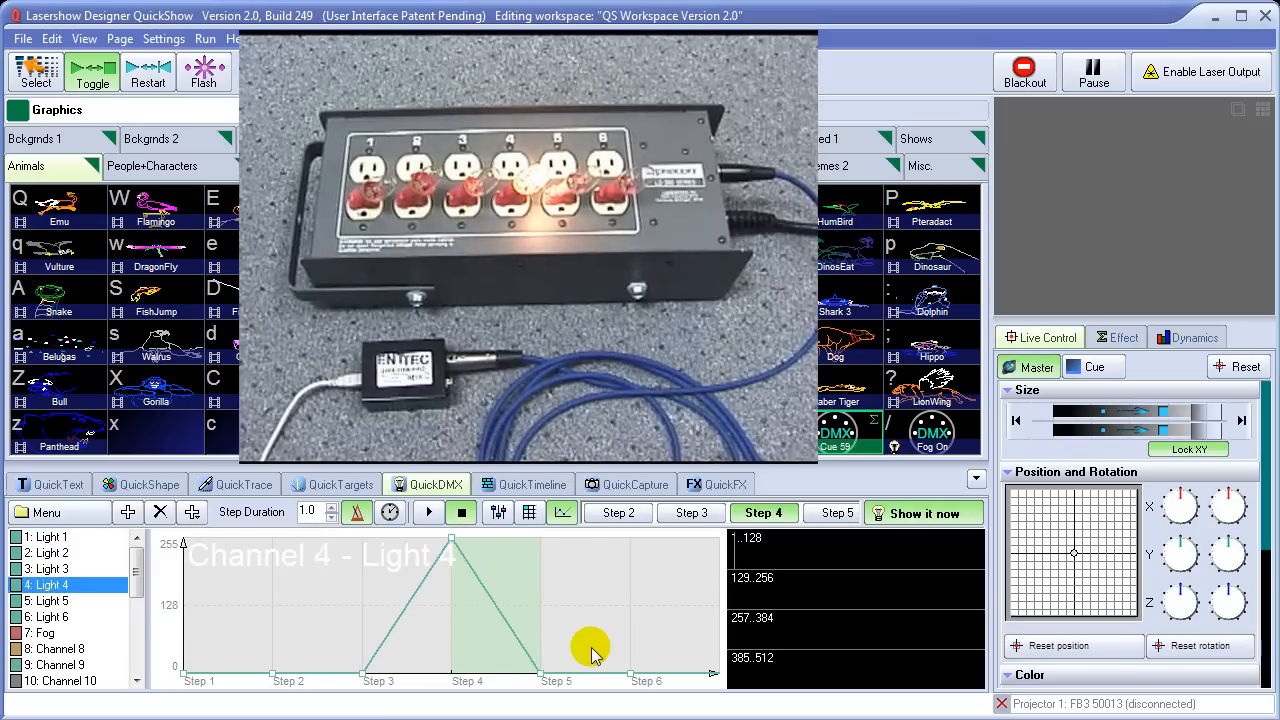
left_click_drag(633, 670, 630, 606)
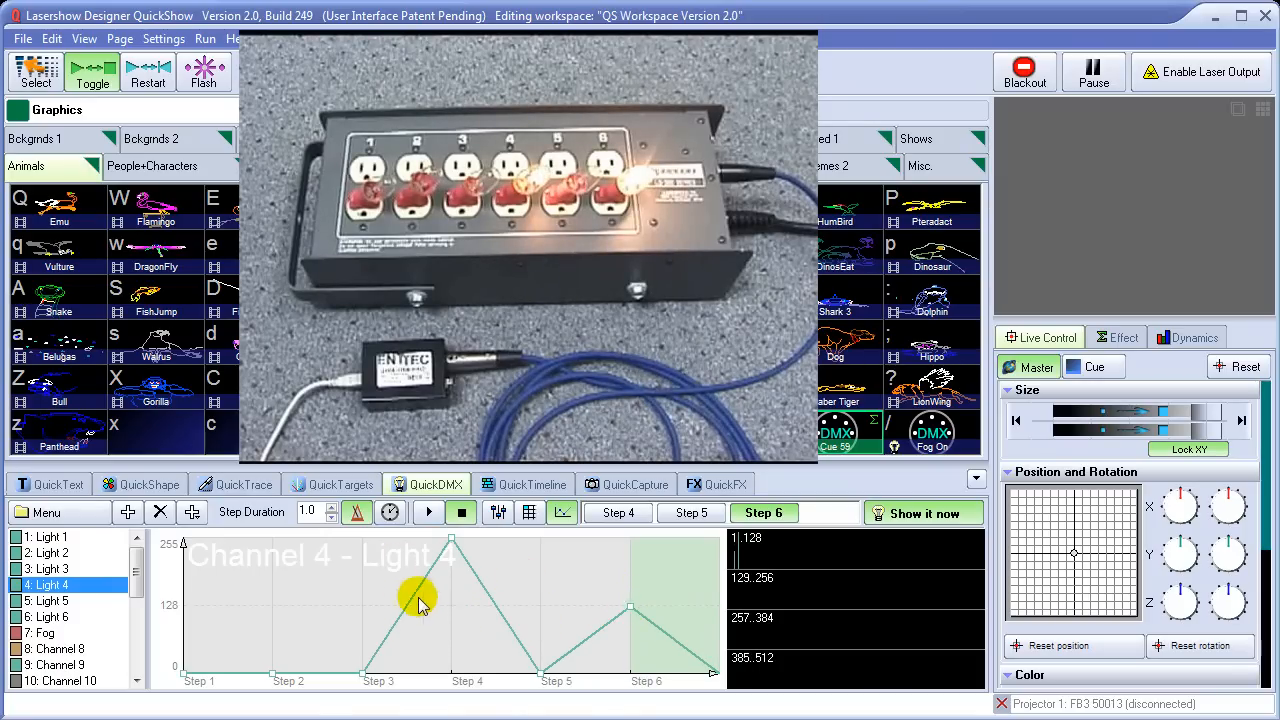
Step: Check the Light 4 values for Steps 6 and 4 in the slider view and return to the grid view
left_click(498, 513)
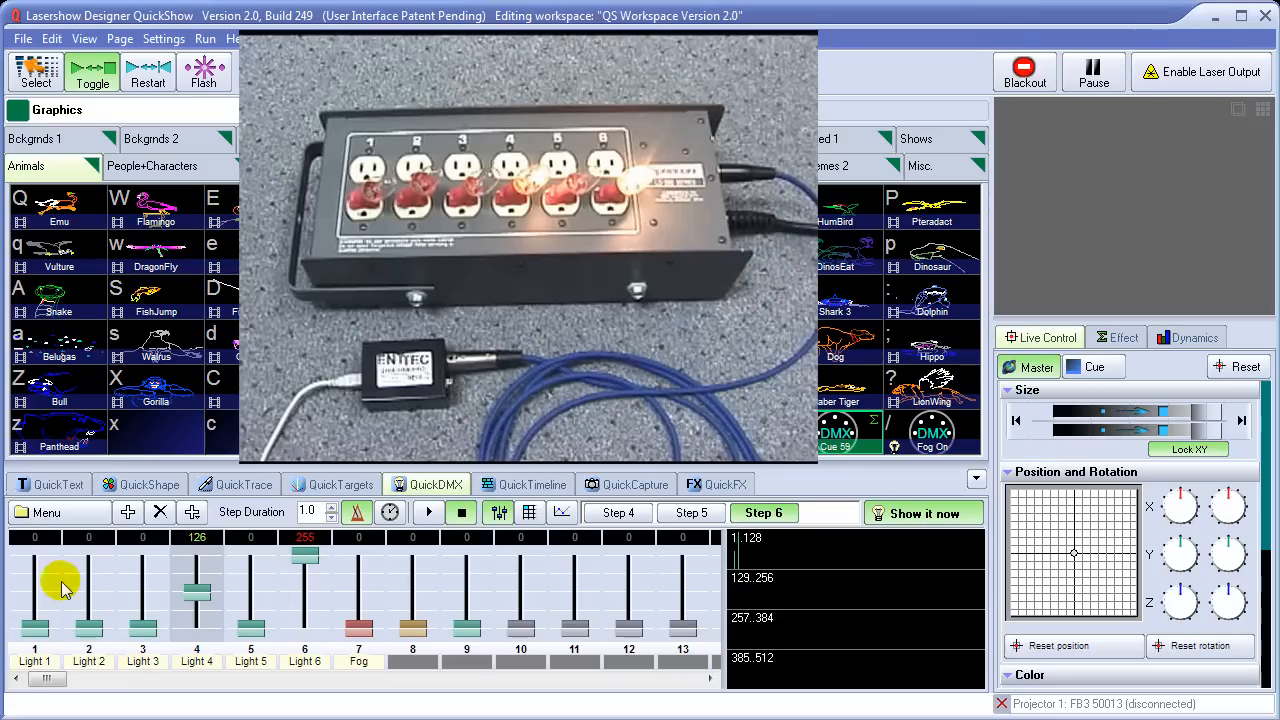
left_click(618, 512)
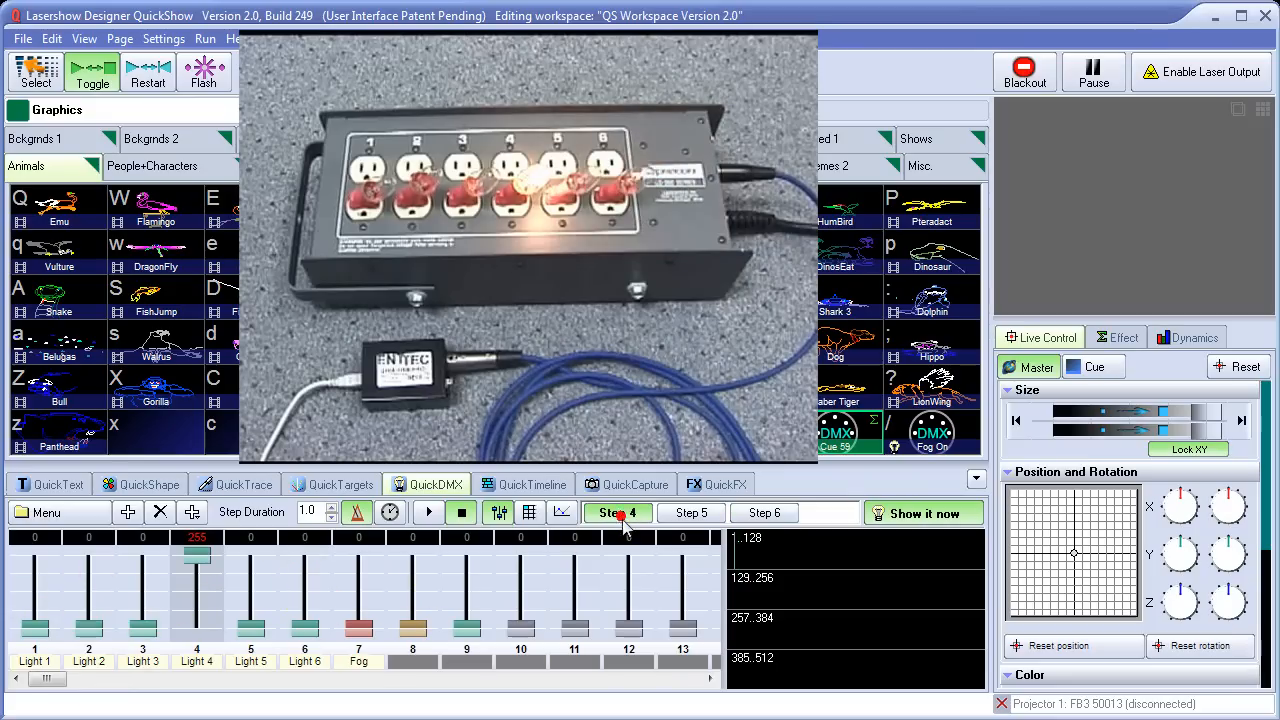
left_click(530, 513)
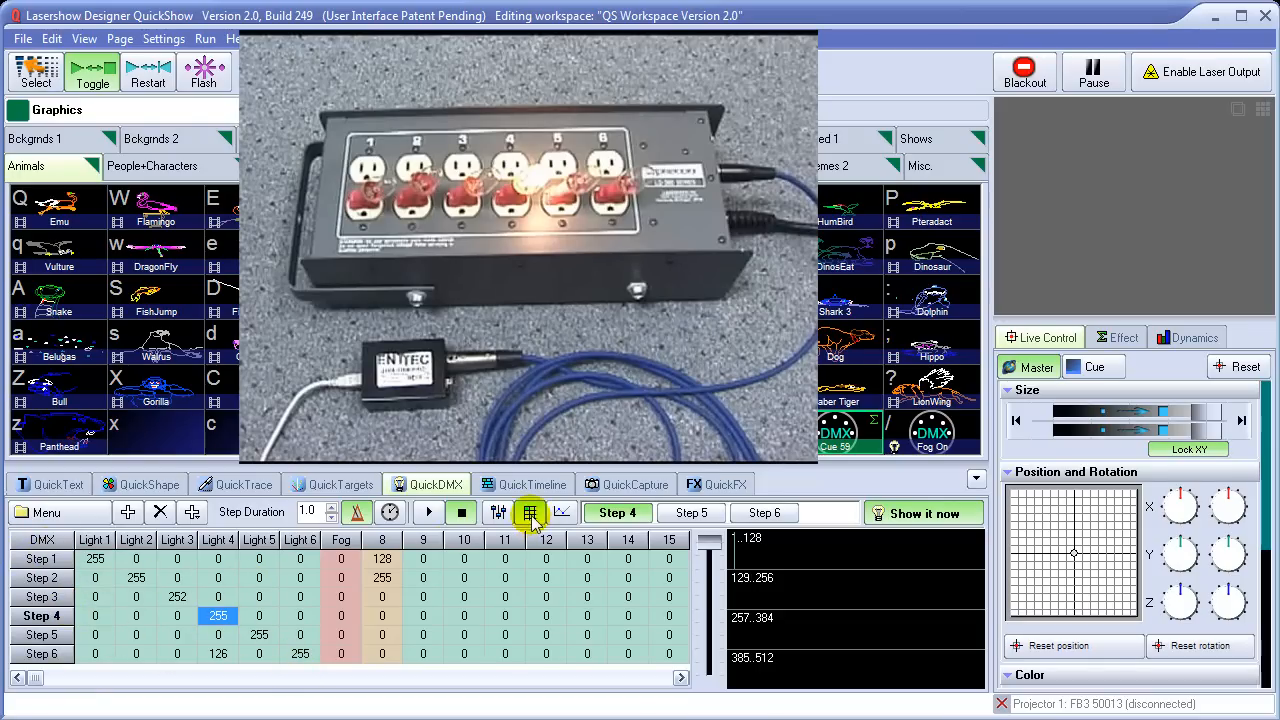
Step: Switch to the graph view and examine the channel curves of Light 1 through Light 6
left_click(562, 512)
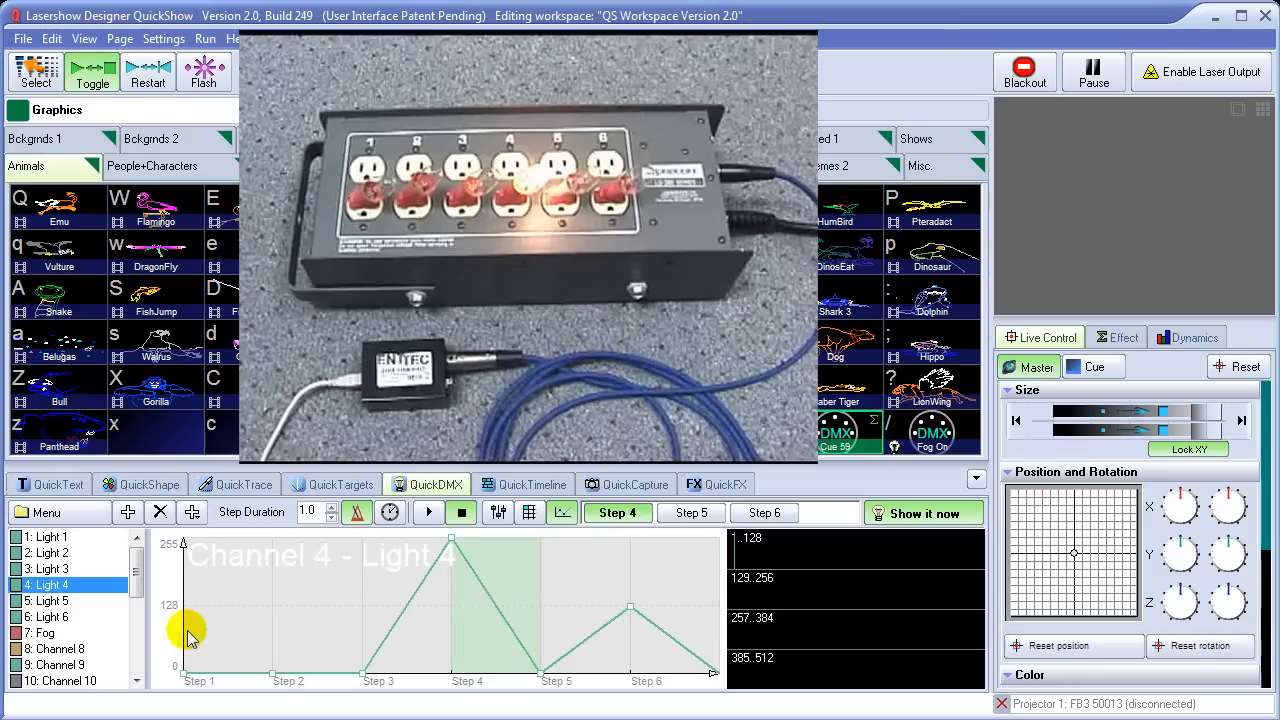
left_click(52, 568)
left_click(52, 552)
left_click(58, 538)
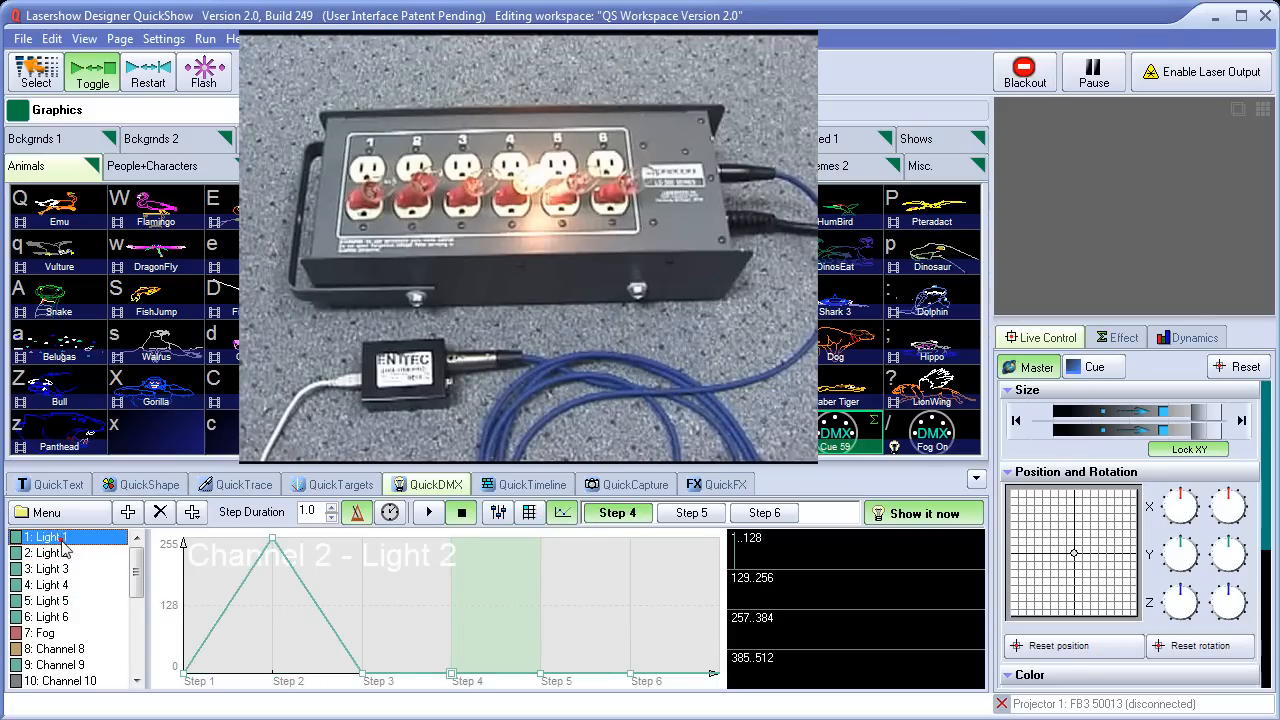
left_click(52, 552)
left_click(52, 568)
left_click(58, 584)
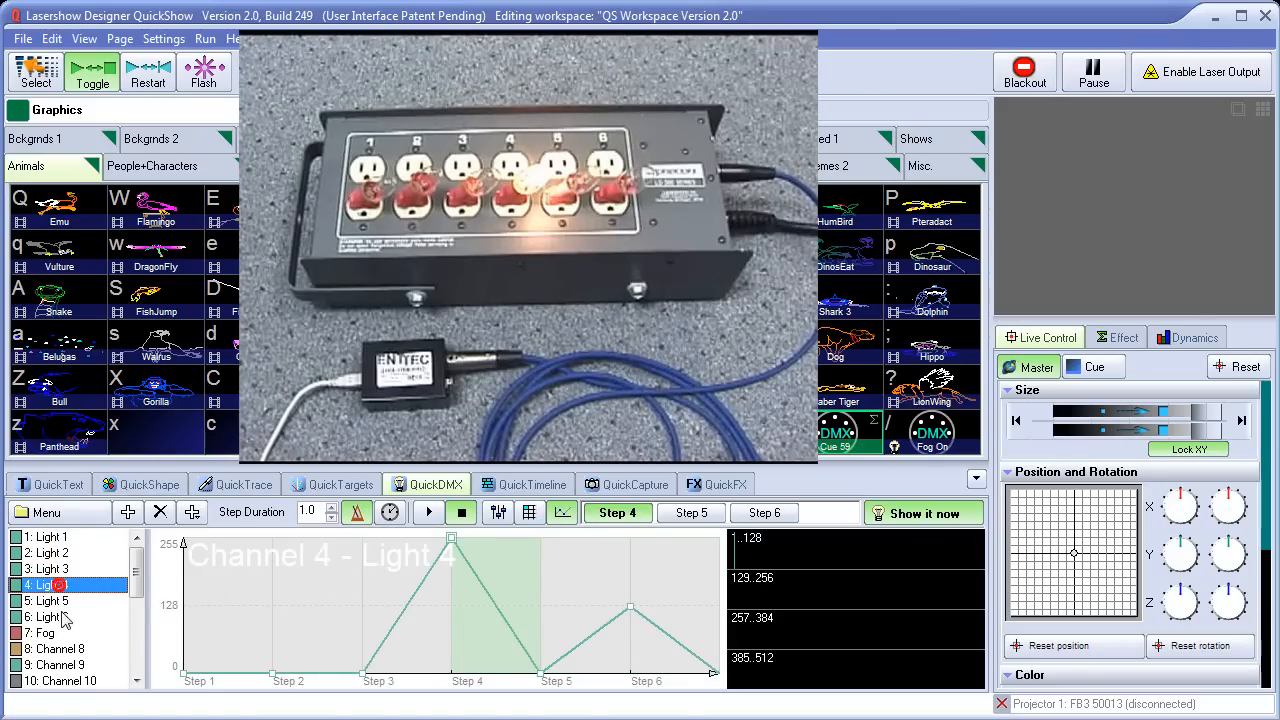
left_click(58, 600)
left_click(58, 616)
left_click(64, 600)
left_click(62, 584)
left_click(62, 568)
left_click(64, 553)
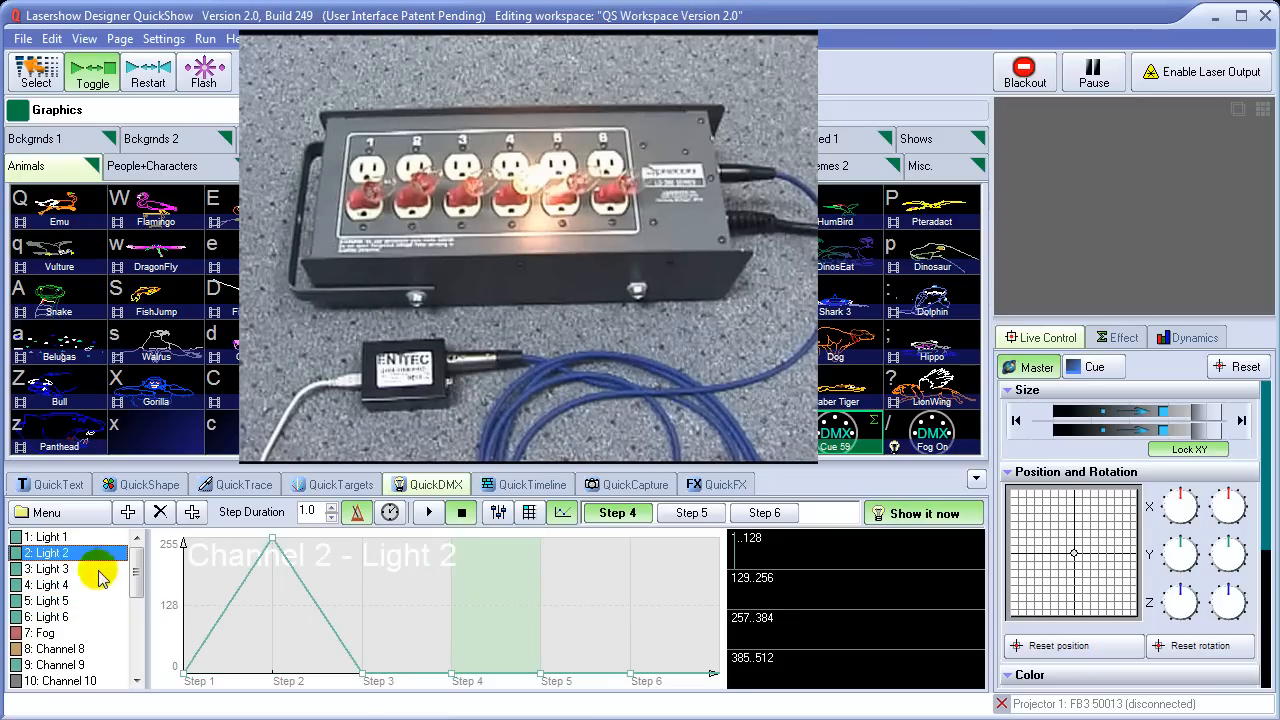
Step: Return to the slider view and save the six-step DMX chase into the empty cue cell beside Cue 59
left_click(497, 512)
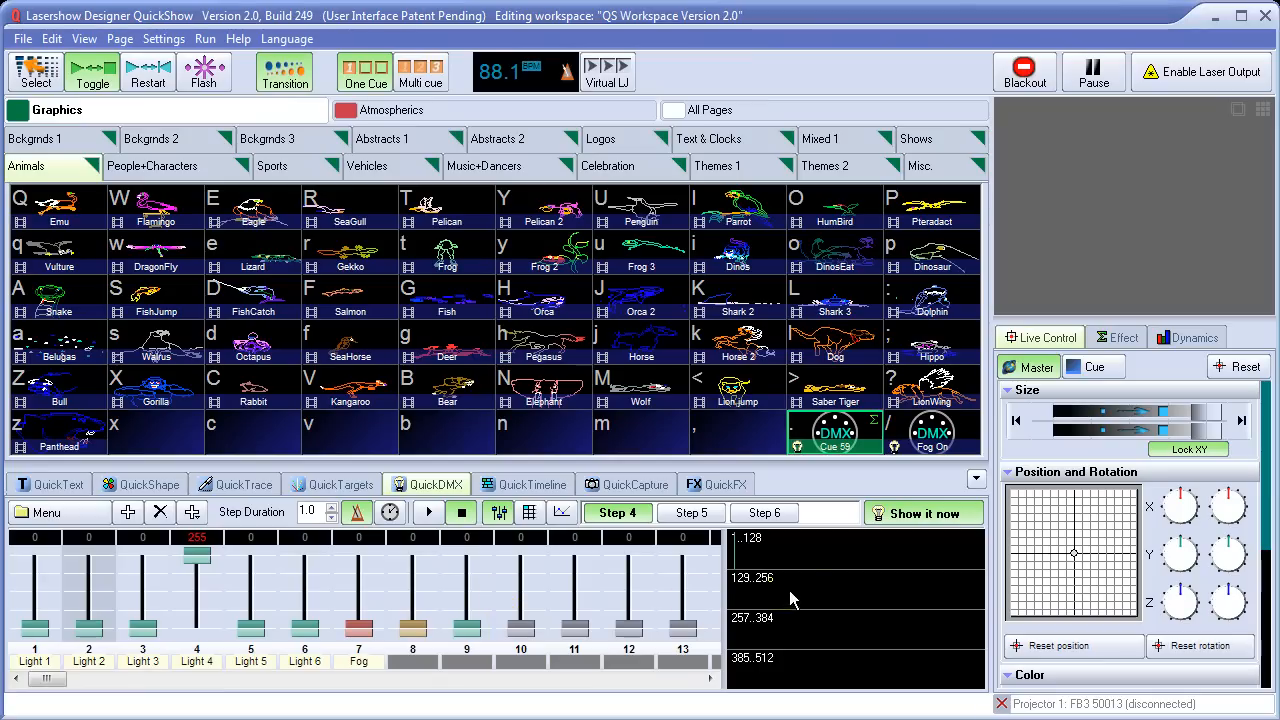
left_click_drag(886, 591, 745, 445)
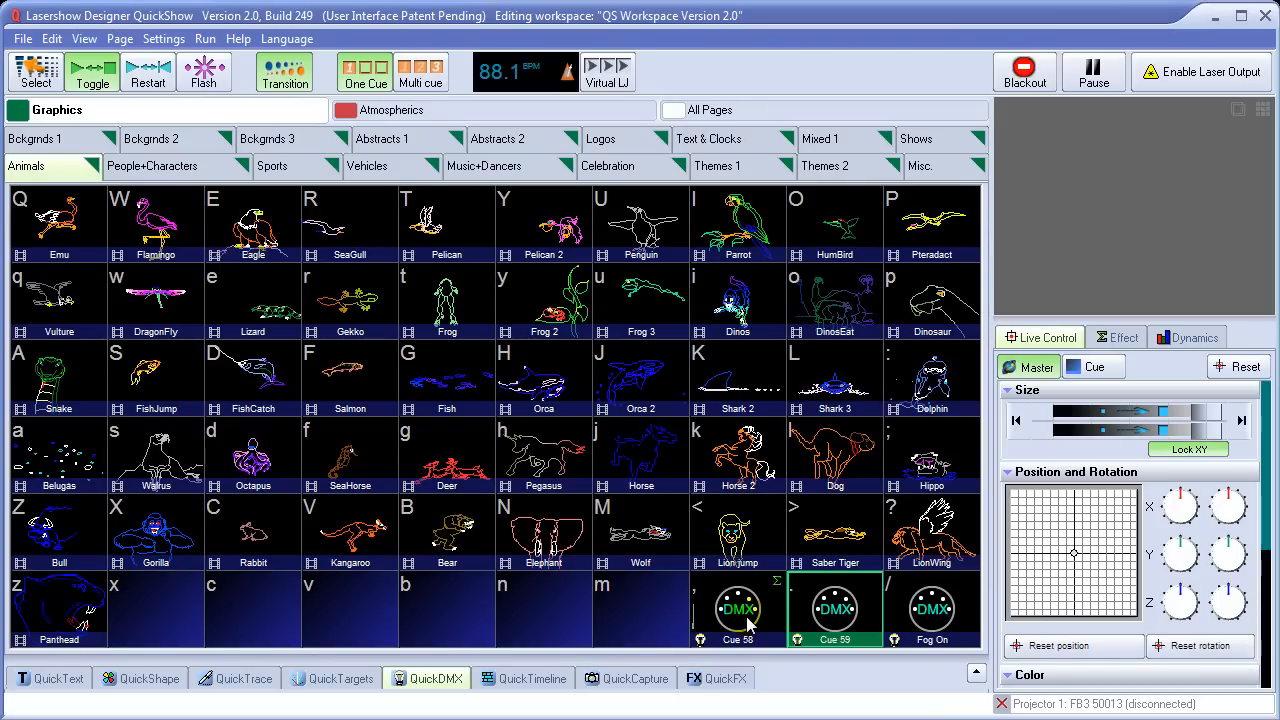
Step: Start the Fog On cue and open its channel levels in the QuickDMX editor
left_click(933, 610)
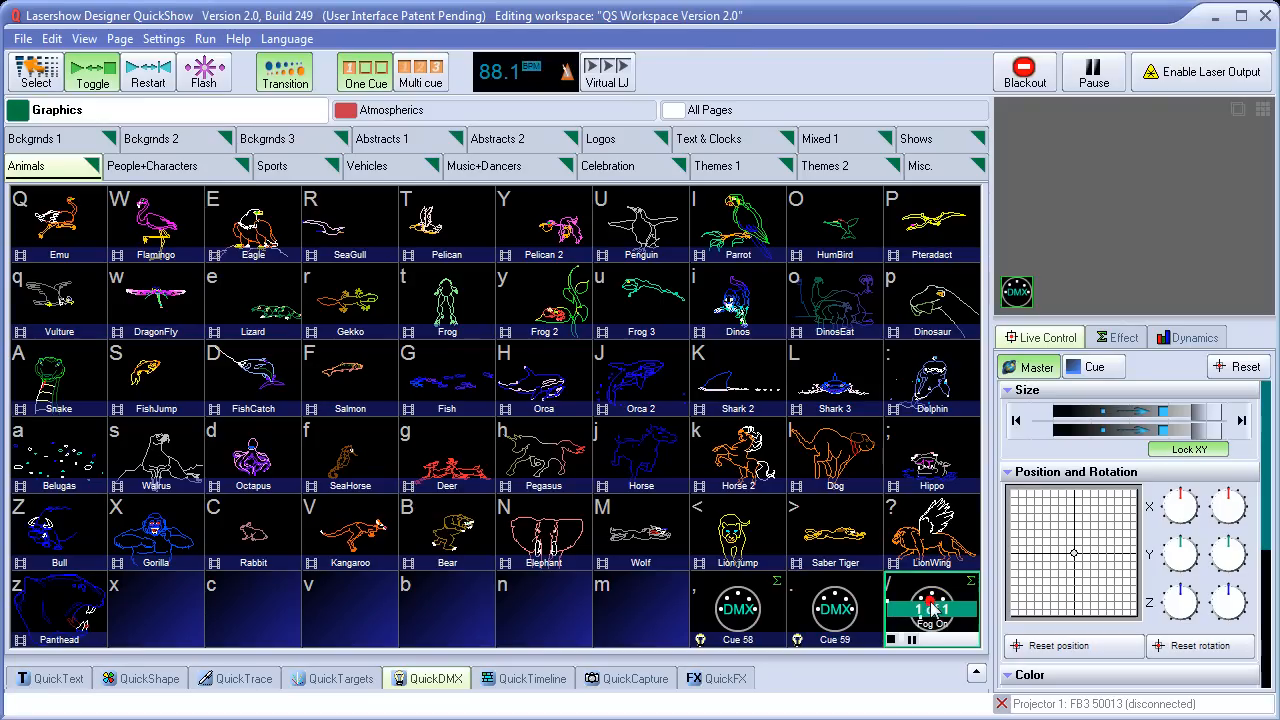
mouse_move(453, 690)
left_mouse_down()
mouse_move(406, 680)
mouse_move(420, 663)
mouse_move(429, 671)
mouse_move(411, 672)
mouse_move(436, 680)
left_mouse_up()
left_click(447, 688)
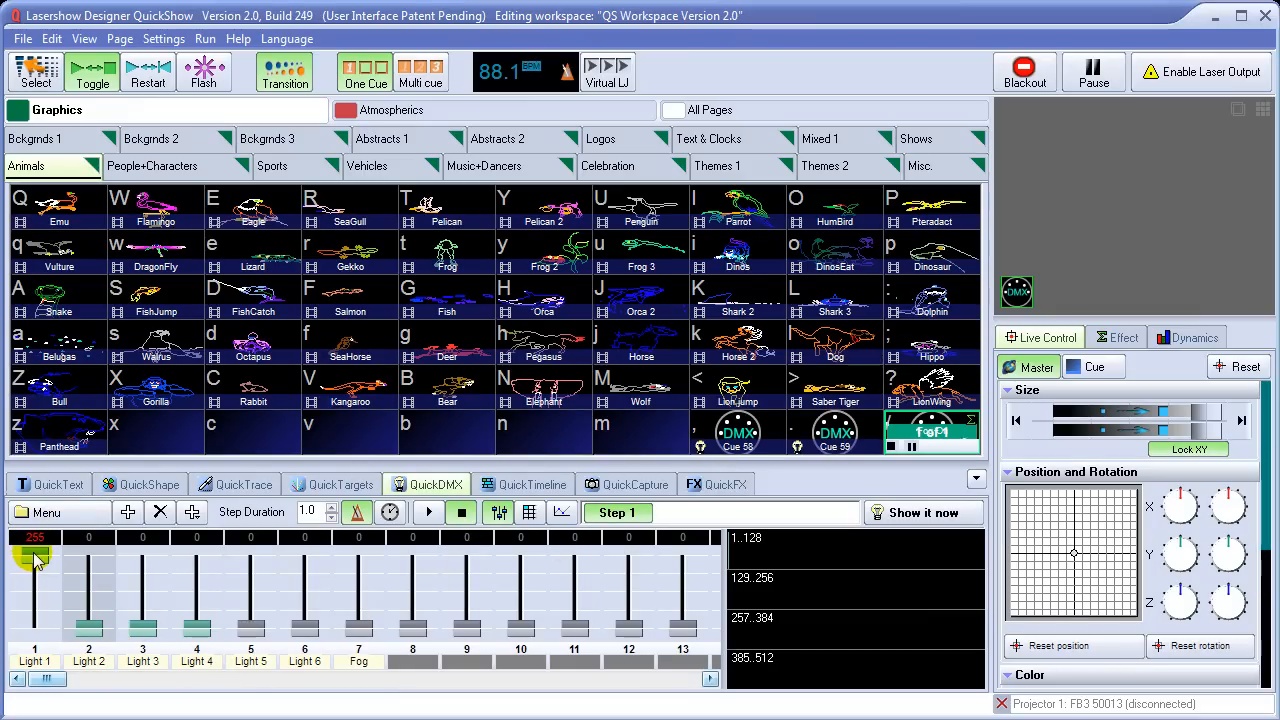
Step: Open Cue 58 in QuickDMX and review its Step 2 and Step 3 sliders, then its graph and grid views
left_click(745, 435)
left_click(436, 487)
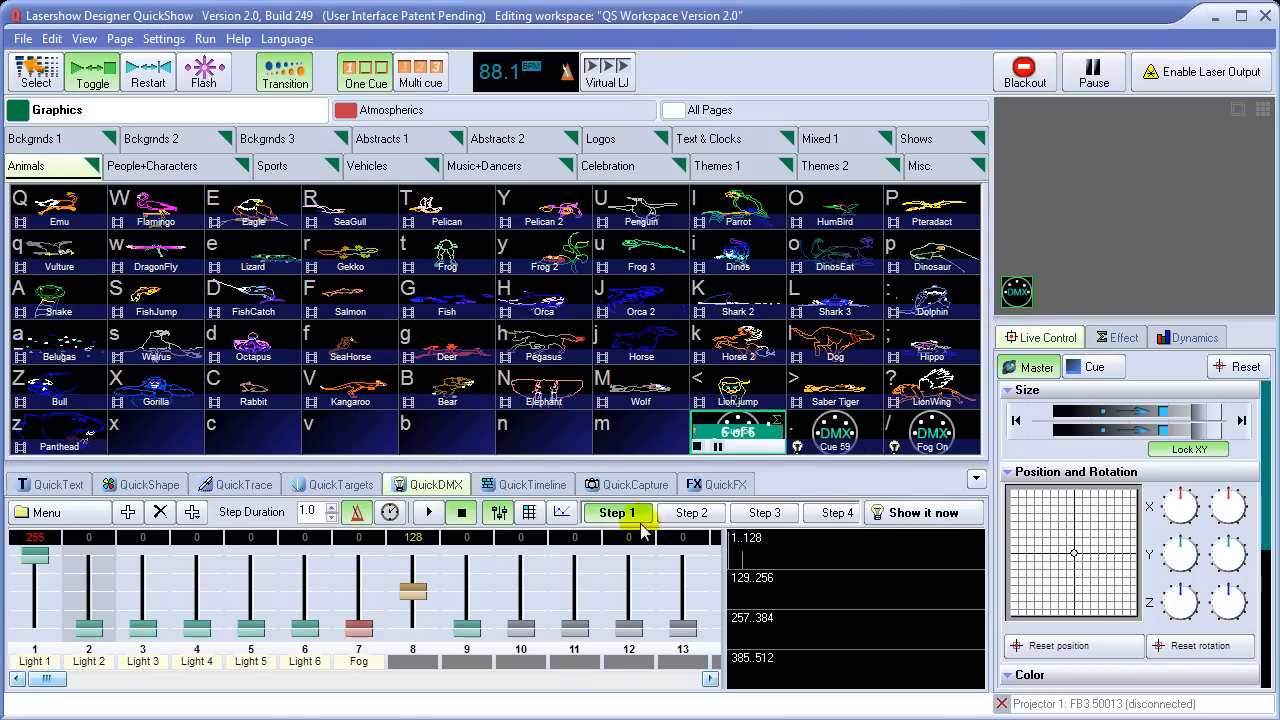
left_click(705, 514)
left_click(764, 512)
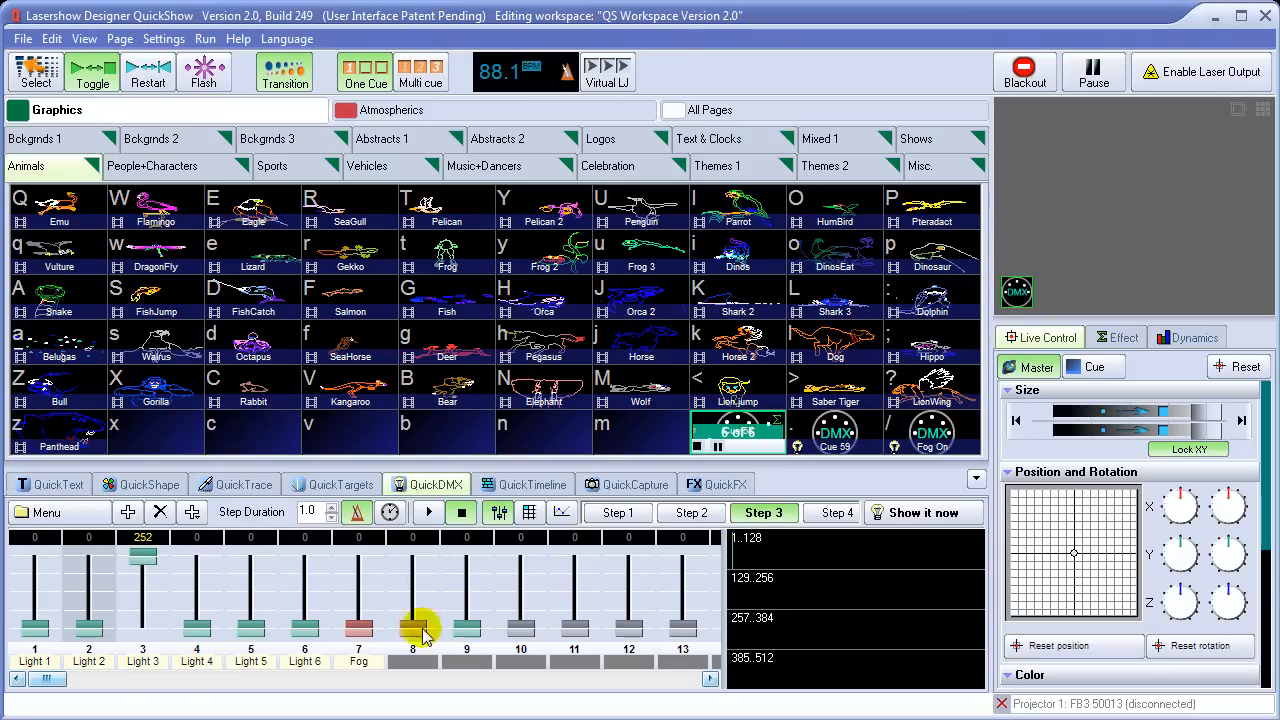
left_click(561, 512)
left_click(529, 512)
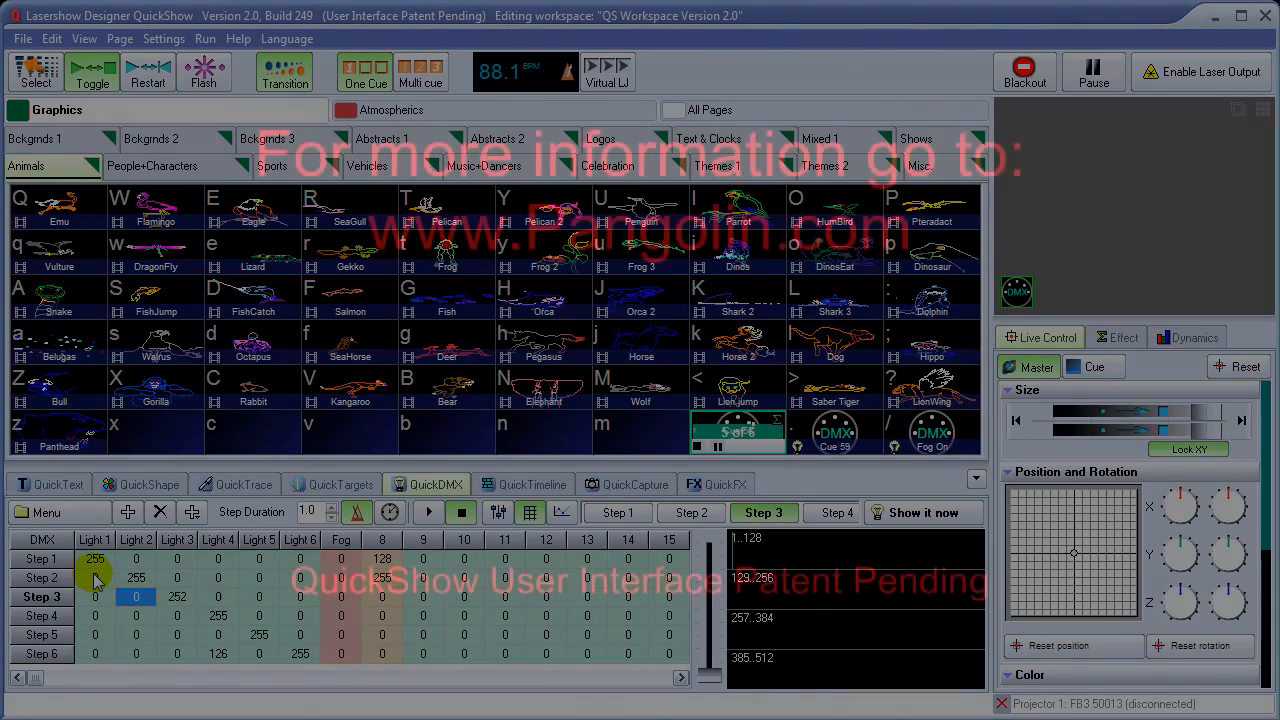